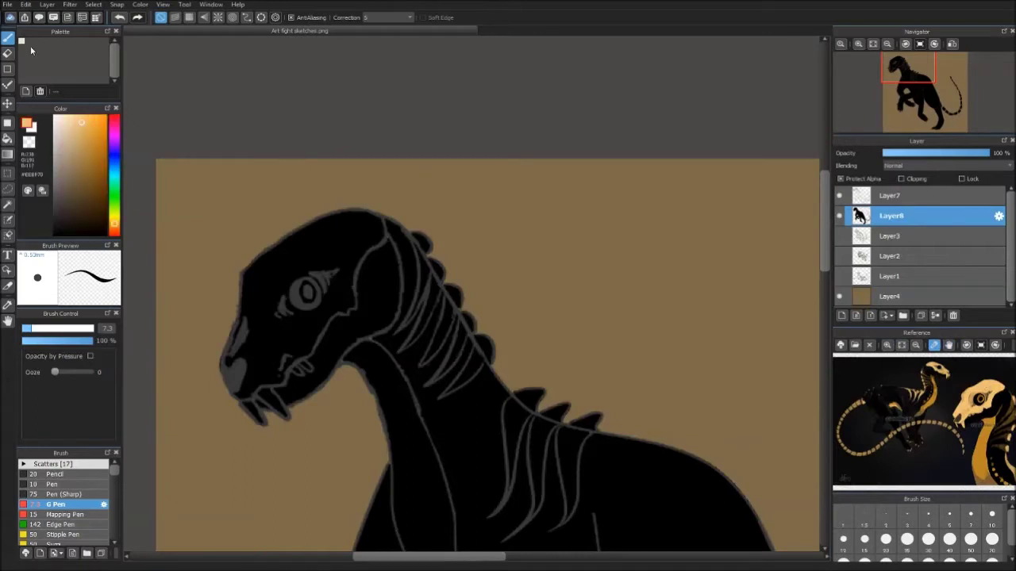
# - Paint the skull, fangs and the spikes along the neck and back in pale tan with the G Pen
pyautogui.moveTo(286, 277)
pyautogui.mouseDown()
pyautogui.moveTo(247, 379)
pyautogui.moveTo(301, 350)
pyautogui.moveTo(353, 253)
pyautogui.mouseUp()
pyautogui.moveTo(58, 329); pyautogui.dragTo(36, 329)
pyautogui.moveTo(260, 393); pyautogui.dragTo(285, 417)
pyautogui.moveTo(416, 238); pyautogui.dragTo(492, 361)
pyautogui.moveTo(516, 392); pyautogui.dragTo(595, 424)
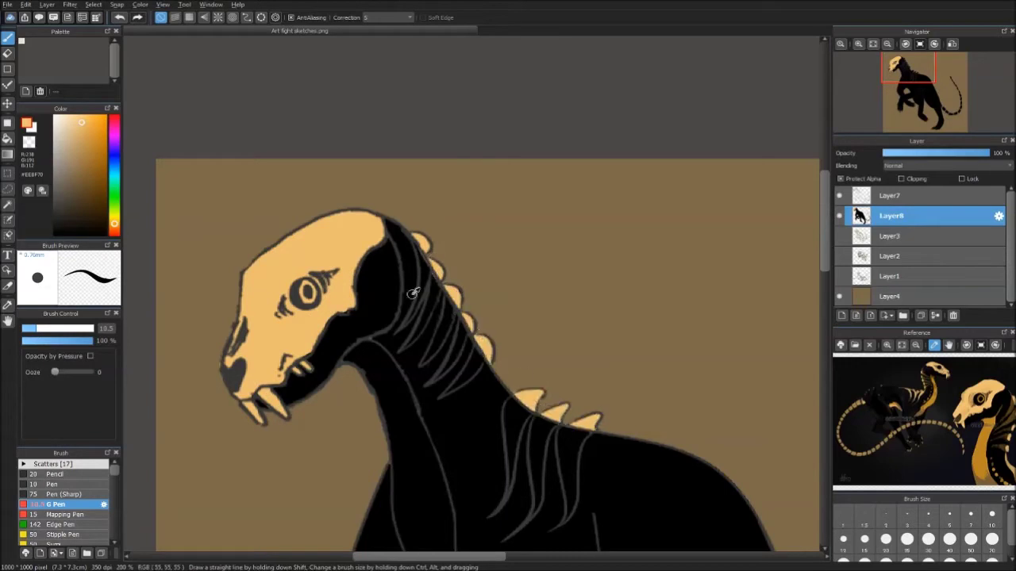
# - Colour the tail segments pale tan, including the long segment at the tail's base
pyautogui.scroll(-3, 627, 200)
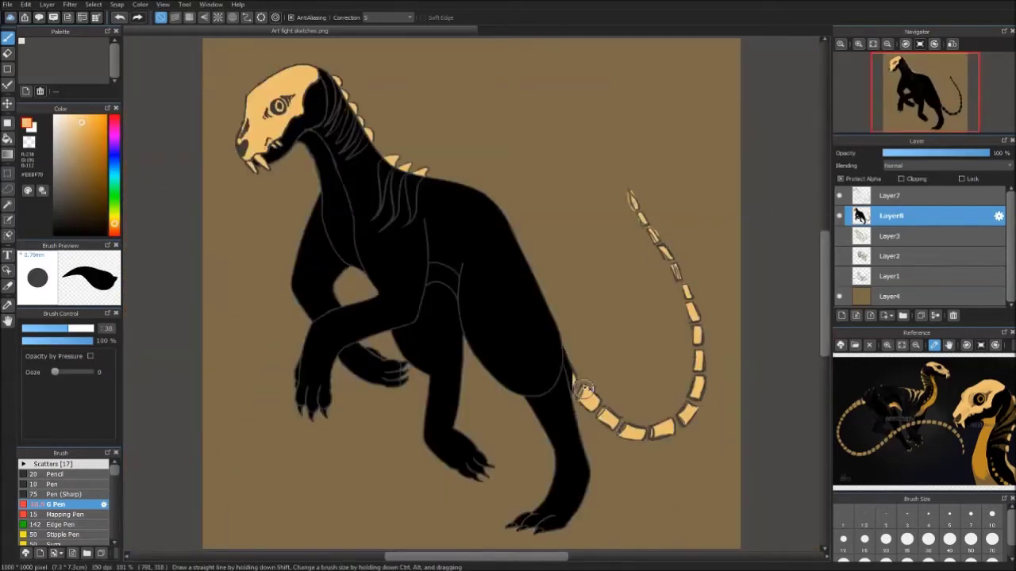
pyautogui.keyDown('alt'); pyautogui.click(535, 335); pyautogui.keyUp('alt')
pyautogui.keyDown('alt'); pyautogui.click(235, 116); pyautogui.keyUp('alt')
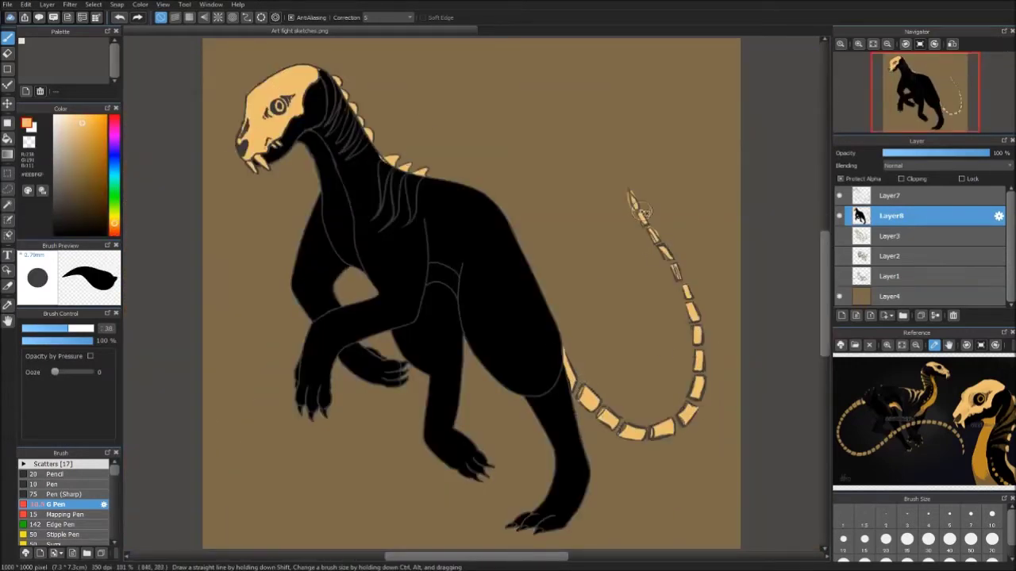
pyautogui.keyDown('alt'); pyautogui.click(567, 419); pyautogui.keyUp('alt')
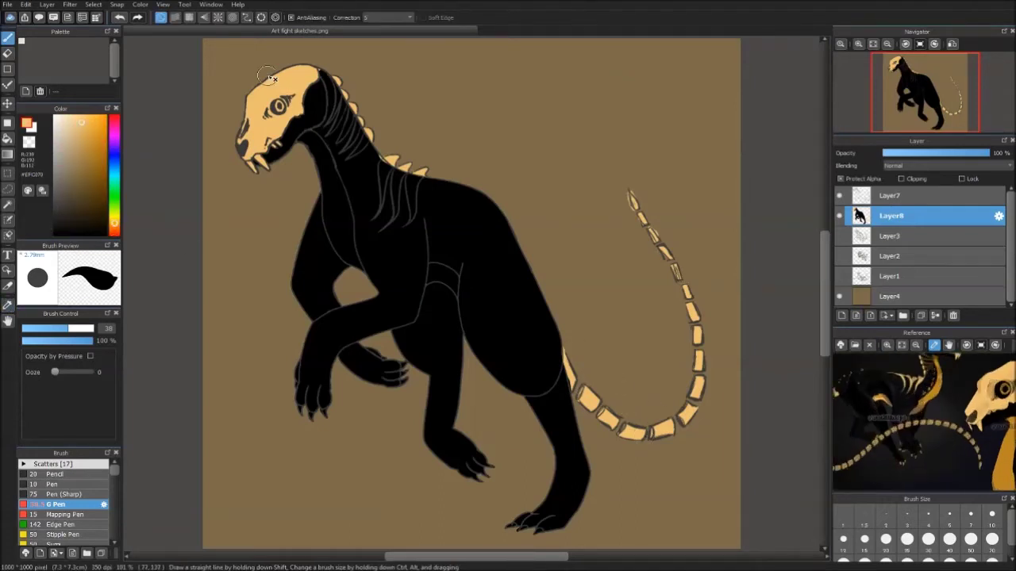
# - Fill the throat stripe and the small belly patch with golden orange
pyautogui.press('g')
pyautogui.click(333, 202)
pyautogui.click(440, 278)
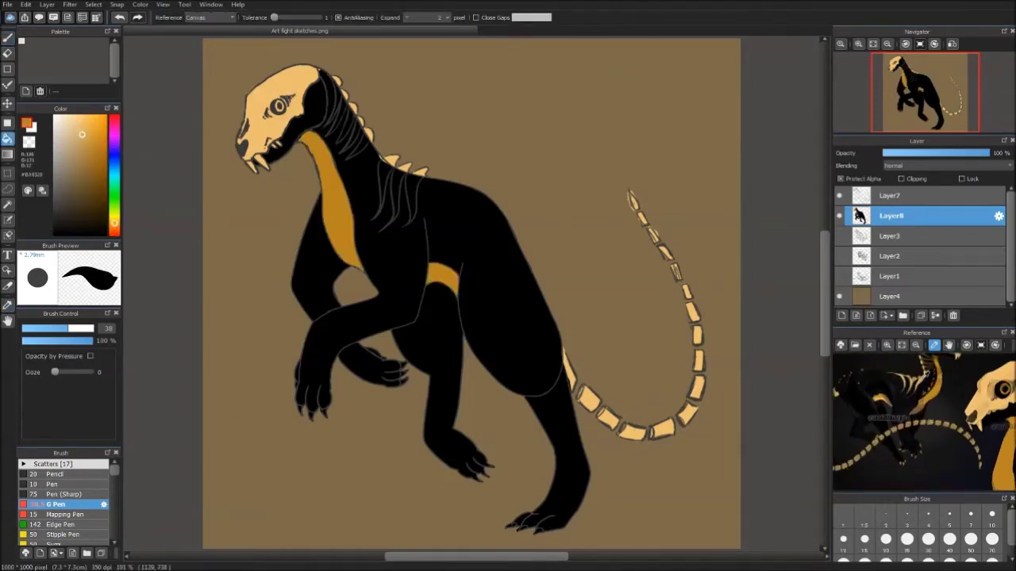
# - Fill the shoulder stripes with pale tan and the neck stripes with dark brown
pyautogui.click(393, 187)
pyautogui.click(420, 181)
pyautogui.keyDown('alt'); pyautogui.click(366, 141); pyautogui.keyUp('alt')
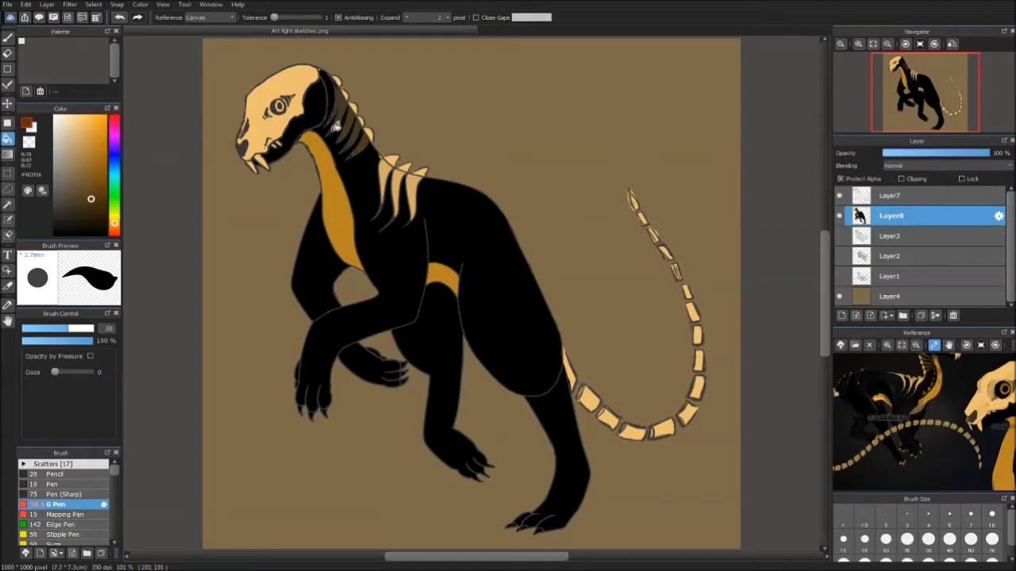
# - Colour the claws on all the paws orange
pyautogui.scroll(5, 415, 374)
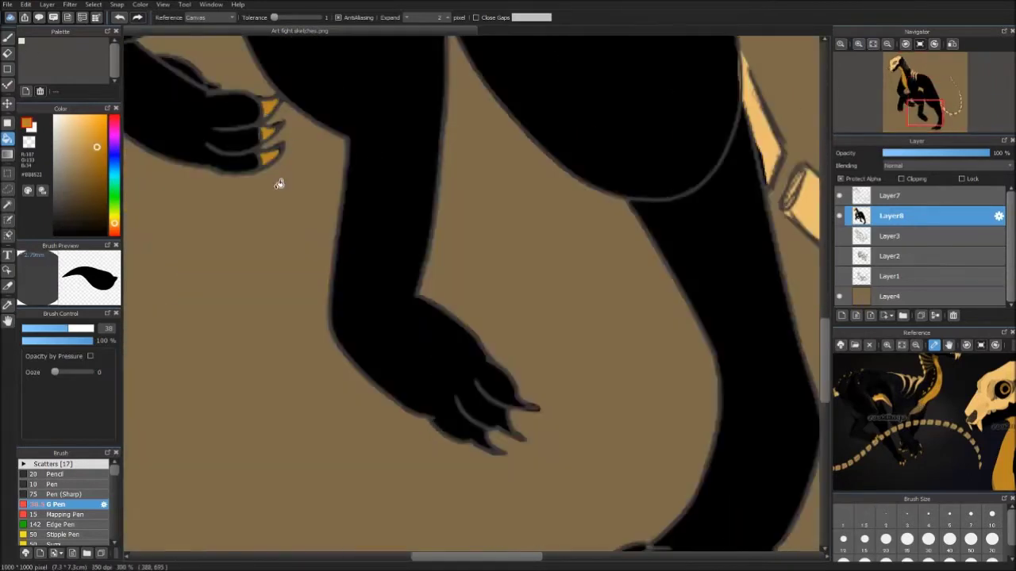
pyautogui.press('b')
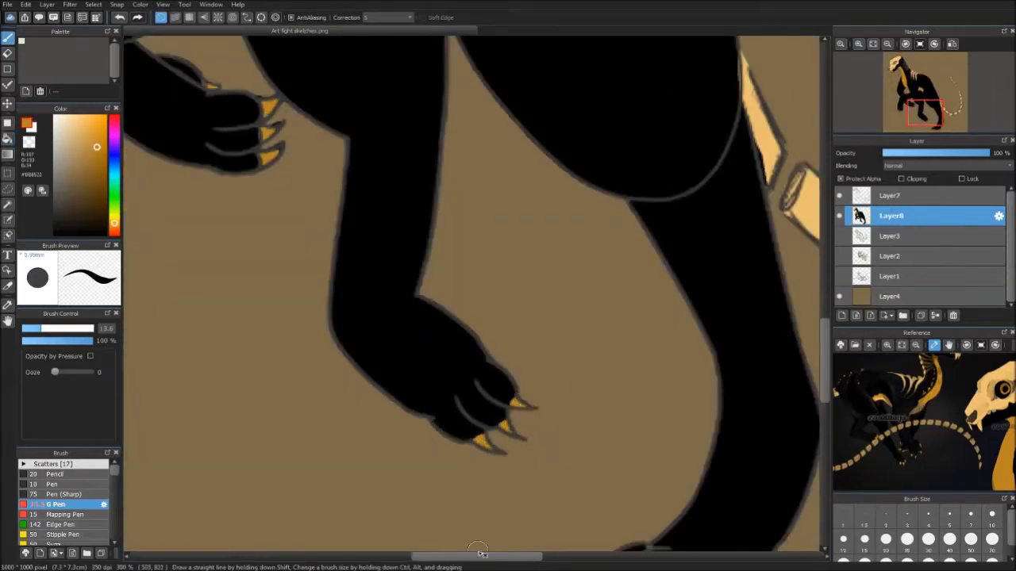
pyautogui.moveTo(480, 555); pyautogui.dragTo(397, 554)
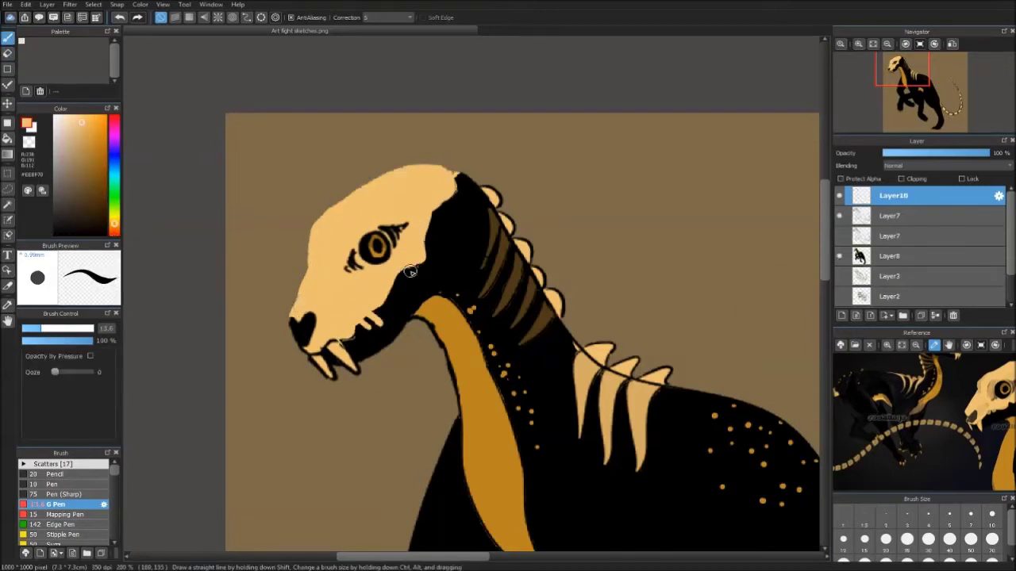
# - Paint pale tan over the skull's outline at the crown on Layer10, undoing the stray stroke near the fangs
pyautogui.moveTo(454, 171); pyautogui.dragTo(429, 165)
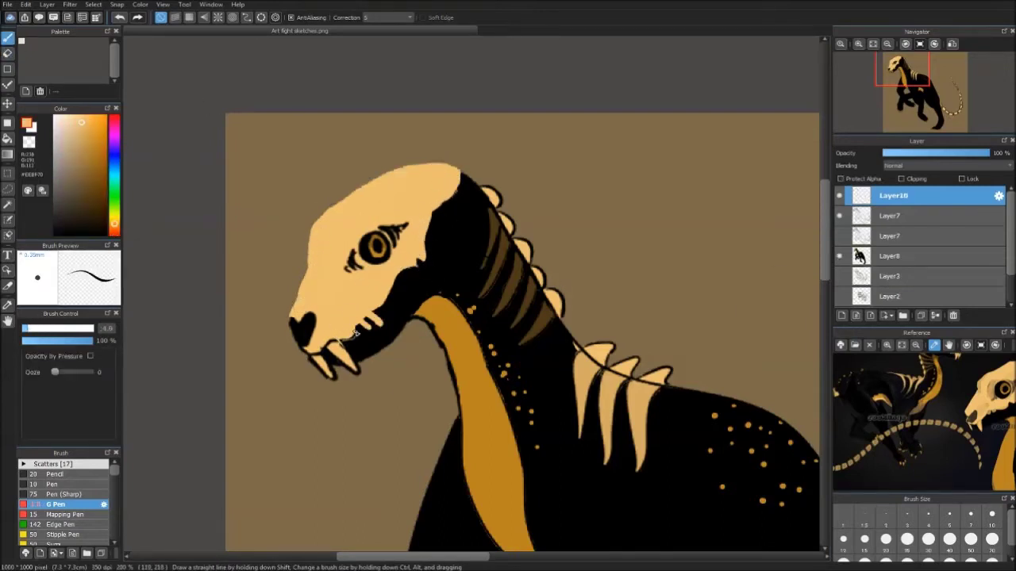
pyautogui.moveTo(328, 340); pyautogui.dragTo(341, 349)
pyautogui.hotkey('ctrl', 'z')
# - Erase the dark outlines around the fangs on Layer7 and paint a darker tan gum line above the teeth
pyautogui.click(892, 215)
pyautogui.press('e')
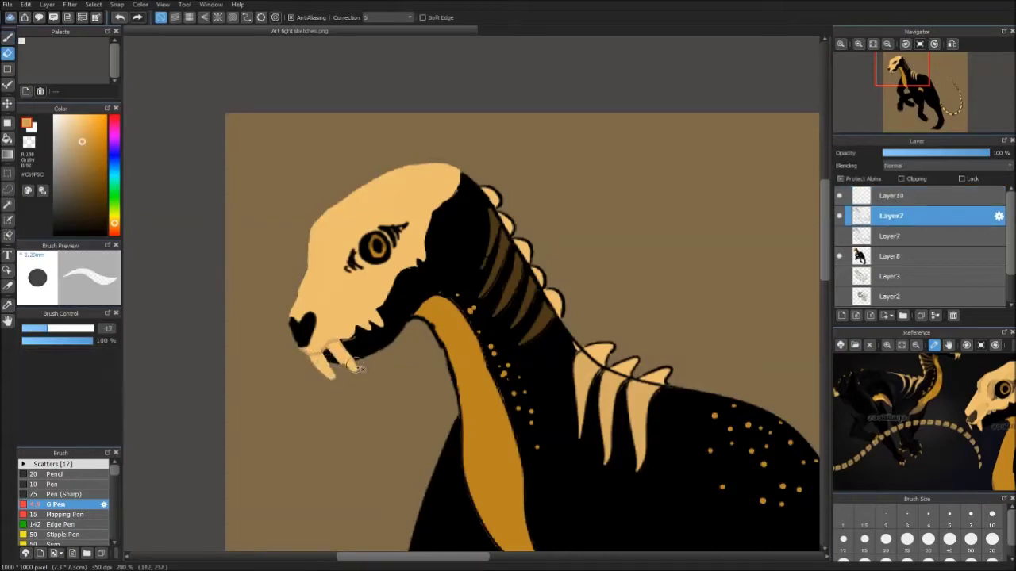
pyautogui.press('b')
pyautogui.scroll(2, 357, 246)
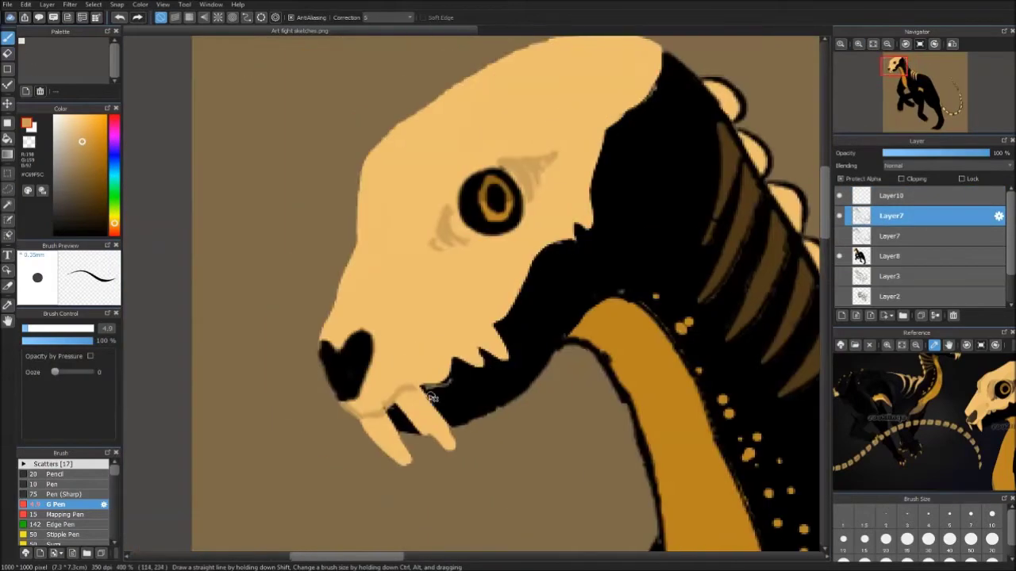
pyautogui.keyDown('ctrl'); pyautogui.click(428, 384); pyautogui.keyUp('ctrl')
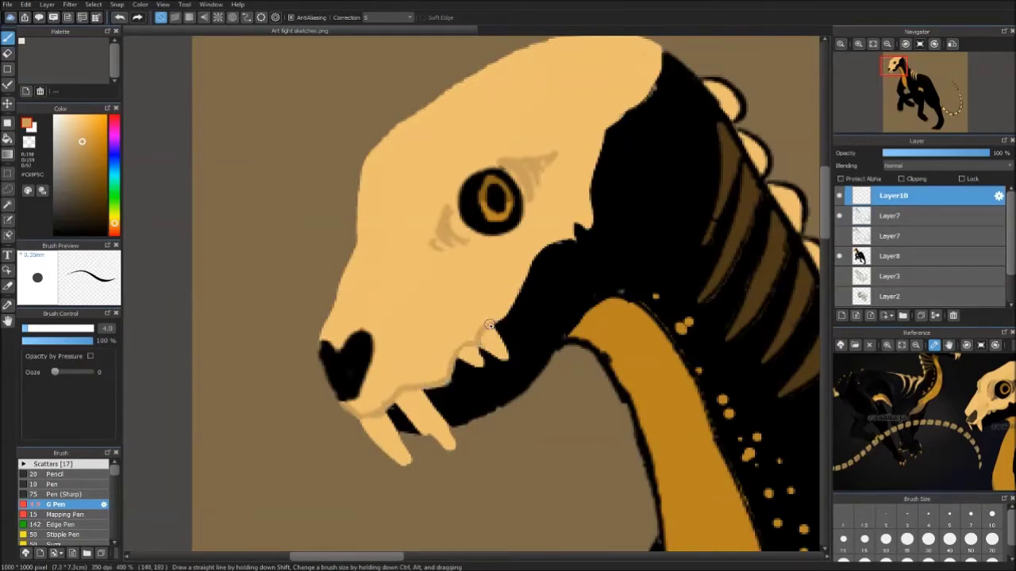
# - Paint brown hollows in front of and behind the eye on Layer10 with the Watercolor brush
pyautogui.scroll(-3, 63, 500)
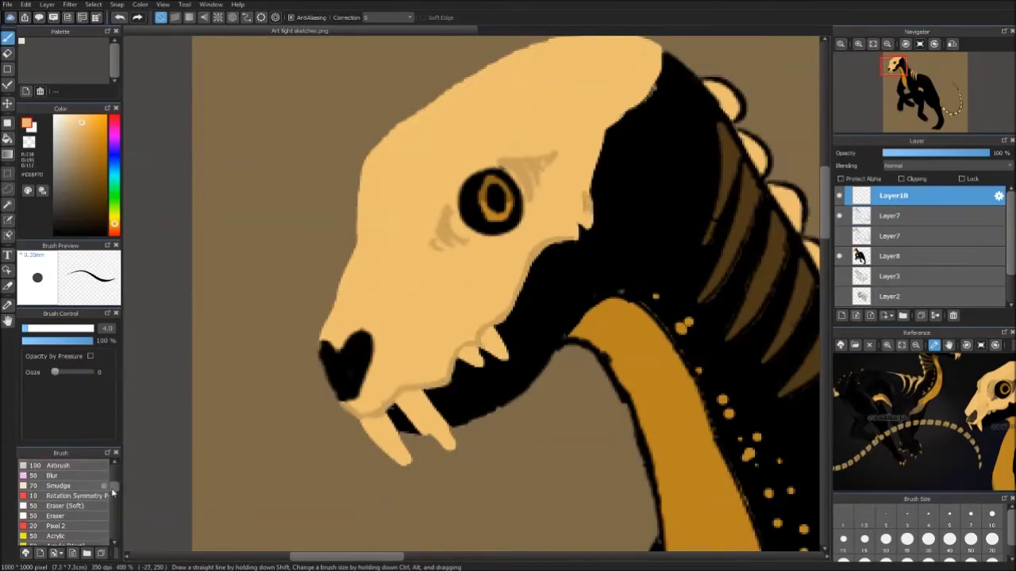
pyautogui.click(64, 495)
pyautogui.moveTo(464, 210); pyautogui.dragTo(414, 258)
pyautogui.moveTo(509, 161)
pyautogui.mouseDown()
pyautogui.moveTo(555, 179)
pyautogui.moveTo(540, 154)
pyautogui.moveTo(559, 147)
pyautogui.mouseUp()
pyautogui.hscroll(2, 555, 159)
pyautogui.moveTo(943, 471); pyautogui.dragTo(904, 461)
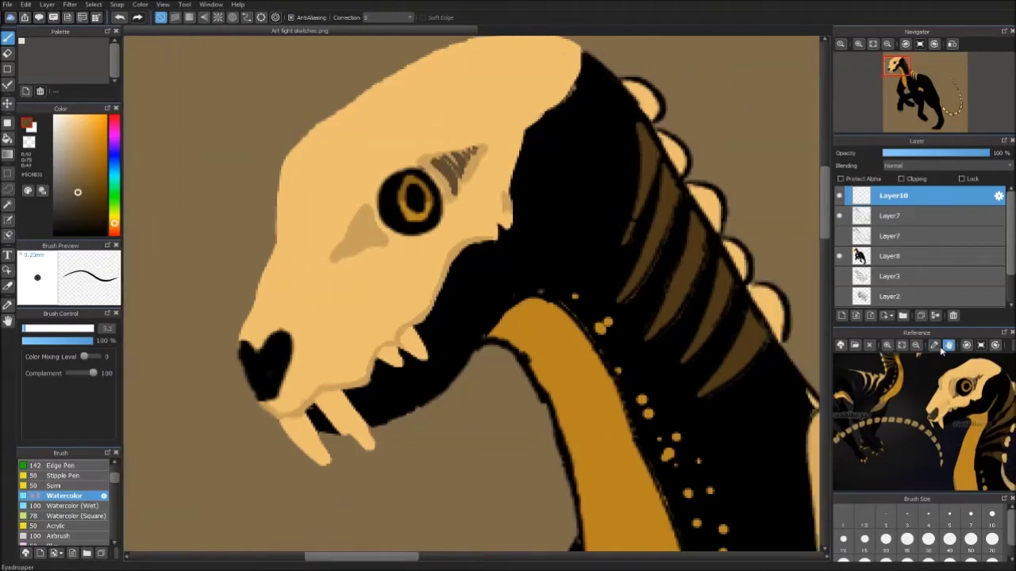
# - Deepen the hollow in front of the eye with darker brown and add soft contour strokes above it
pyautogui.moveTo(374, 213)
pyautogui.mouseDown()
pyautogui.moveTo(358, 191)
pyautogui.moveTo(389, 167)
pyautogui.mouseUp()
pyautogui.moveTo(354, 248); pyautogui.dragTo(394, 241)
pyautogui.keyDown('alt'); pyautogui.click(378, 224); pyautogui.keyUp('alt')
pyautogui.moveTo(370, 187); pyautogui.dragTo(343, 253)
pyautogui.moveTo(435, 159)
pyautogui.mouseDown()
pyautogui.moveTo(351, 216)
pyautogui.moveTo(333, 246)
pyautogui.mouseUp()
pyautogui.keyDown('alt'); pyautogui.click(341, 230); pyautogui.keyUp('alt')
pyautogui.moveTo(388, 157); pyautogui.dragTo(356, 205)
pyautogui.keyDown('alt'); pyautogui.click(367, 166); pyautogui.keyUp('alt')
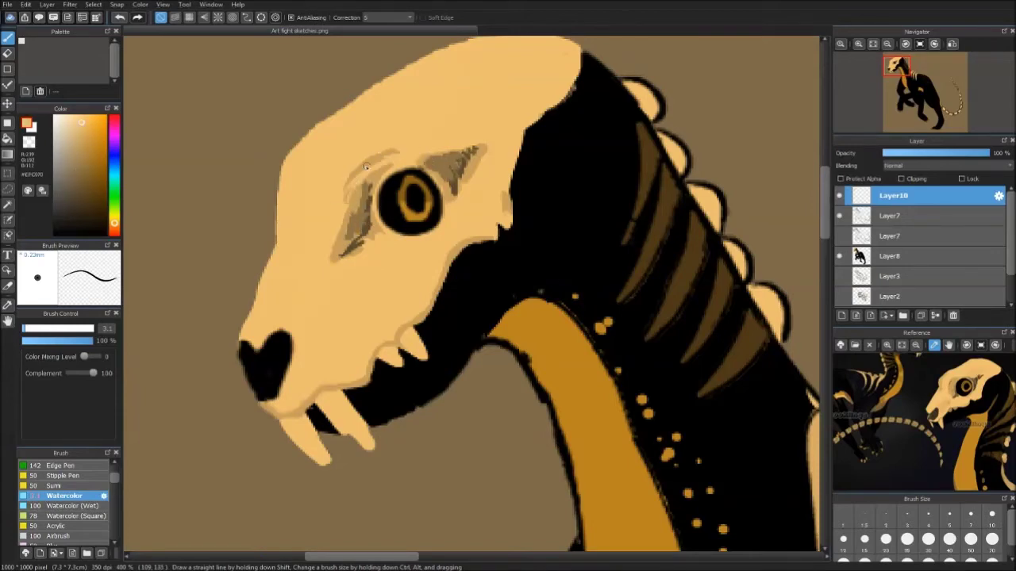
# - Shade the forehead edge, crown and cheek of the skull with slightly darker tan Watercolor strokes
pyautogui.scroll(-5, 448, 216)
pyautogui.scroll(5, 448, 216)
pyautogui.moveTo(215, 173)
pyautogui.mouseDown()
pyautogui.moveTo(328, 172)
pyautogui.moveTo(334, 317)
pyautogui.moveTo(357, 254)
pyautogui.mouseUp()
pyautogui.keyDown('alt'); pyautogui.click(460, 249); pyautogui.keyUp('alt')
pyautogui.moveTo(460, 249)
pyautogui.mouseDown()
pyautogui.moveTo(478, 203)
pyautogui.moveTo(532, 212)
pyautogui.mouseUp()
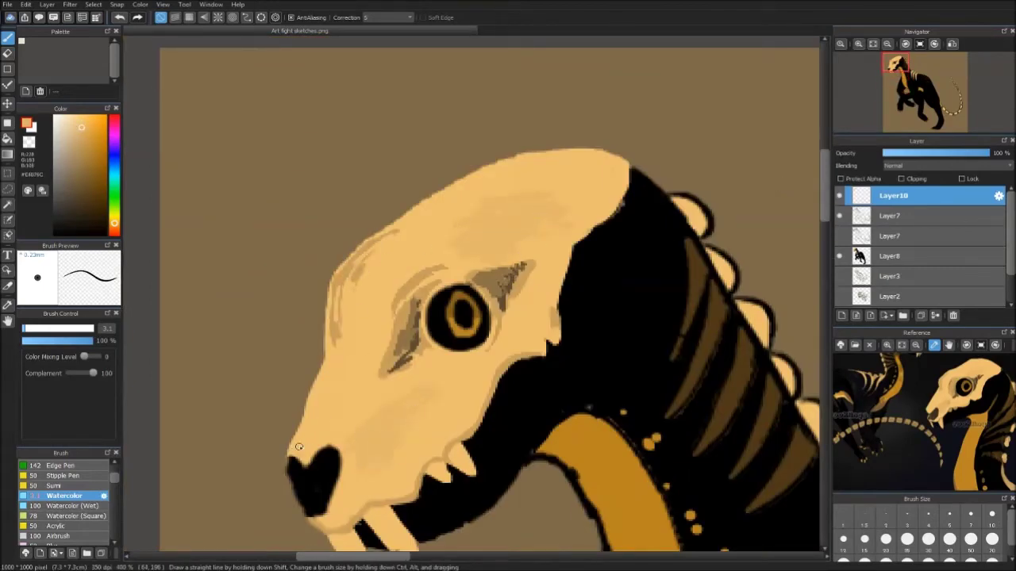
# - Reshape the edges of the nose hole with black and pale tan sampled from the skull
pyautogui.keyDown('alt'); pyautogui.click(318, 484); pyautogui.keyUp('alt')
pyautogui.keyDown('alt'); pyautogui.click(333, 507); pyautogui.keyUp('alt')
pyautogui.moveTo(308, 459)
pyautogui.mouseDown()
pyautogui.moveTo(300, 512)
pyautogui.moveTo(313, 522)
pyautogui.mouseUp()
pyautogui.keyDown('alt'); pyautogui.click(289, 465); pyautogui.keyUp('alt')
pyautogui.keyDown('alt'); pyautogui.click(299, 513); pyautogui.keyUp('alt')
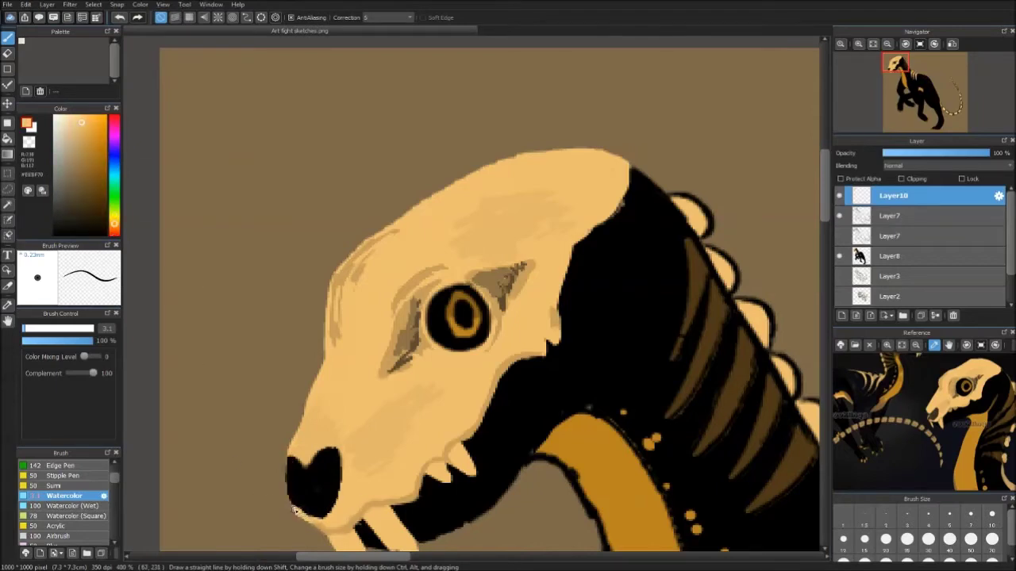
# - Open up the front of the nose hole and recolour the Layer4 background a lighter greyish tan
pyautogui.keyDown('ctrl'); pyautogui.click(257, 488); pyautogui.keyUp('ctrl')
pyautogui.keyDown('ctrl'); pyautogui.click(283, 477); pyautogui.keyUp('ctrl')
pyautogui.keyDown('alt'); pyautogui.click(298, 479); pyautogui.keyUp('alt')
pyautogui.keyDown('ctrl'); pyautogui.click(294, 474); pyautogui.keyUp('ctrl')
pyautogui.keyDown('ctrl'); pyautogui.click(294, 473); pyautogui.keyUp('ctrl')
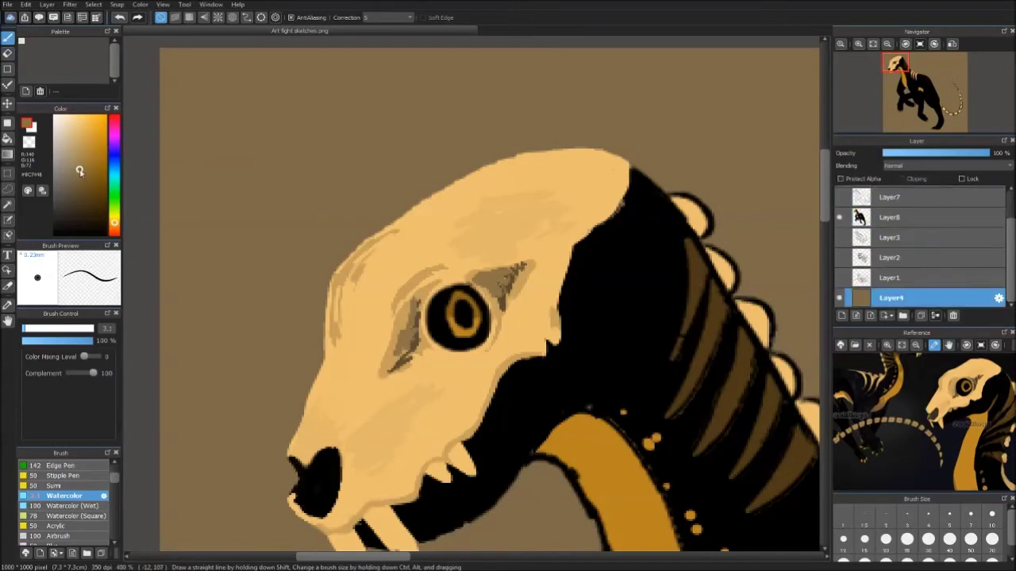
pyautogui.keyDown('ctrl'); pyautogui.click(293, 472); pyautogui.keyUp('ctrl')
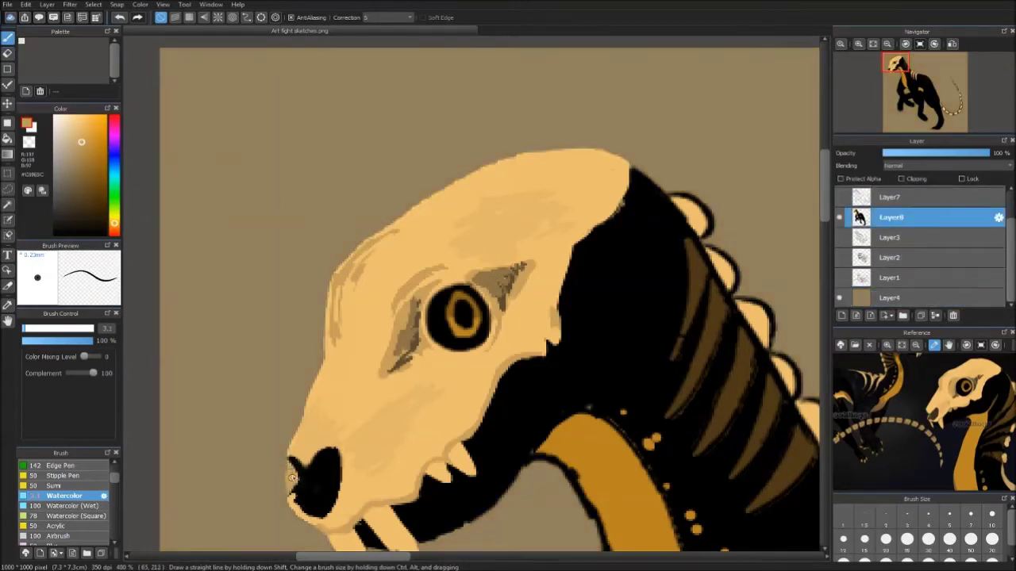
# - Clean up the front rim of the nose hole using sampled colours and the eraser
pyautogui.keyDown('alt'); pyautogui.click(295, 480); pyautogui.keyUp('alt')
pyautogui.keyDown('ctrl'); pyautogui.click(295, 479); pyautogui.keyUp('ctrl')
pyautogui.keyDown('alt'); pyautogui.click(295, 479); pyautogui.keyUp('alt')
pyautogui.press('e')
pyautogui.click(920, 44)
pyautogui.click(859, 45)
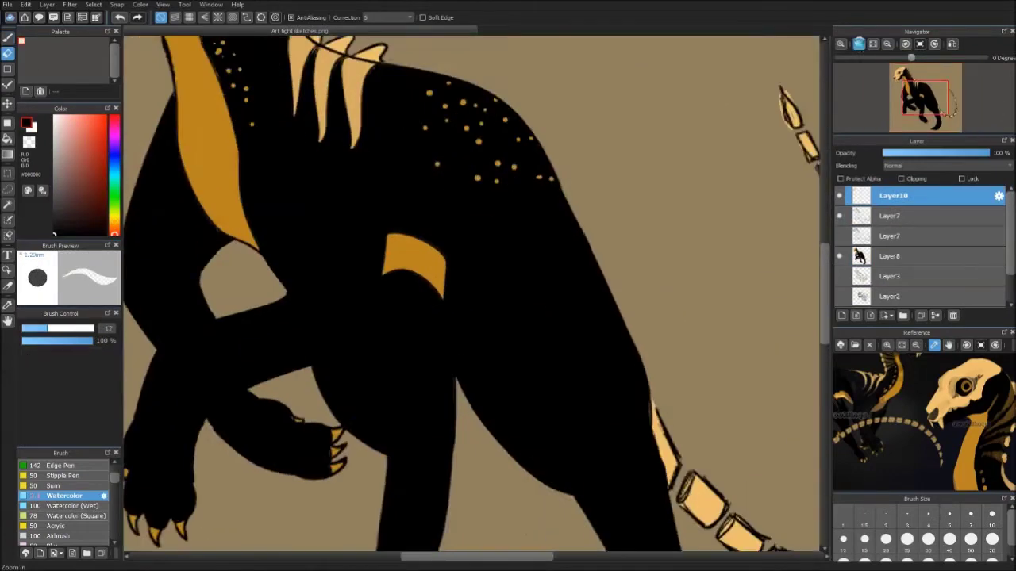
# - Paint dark brown depth inside the nose hole and strengthen the shading on the crown and cheek
pyautogui.press('b')
pyautogui.click(67, 207)
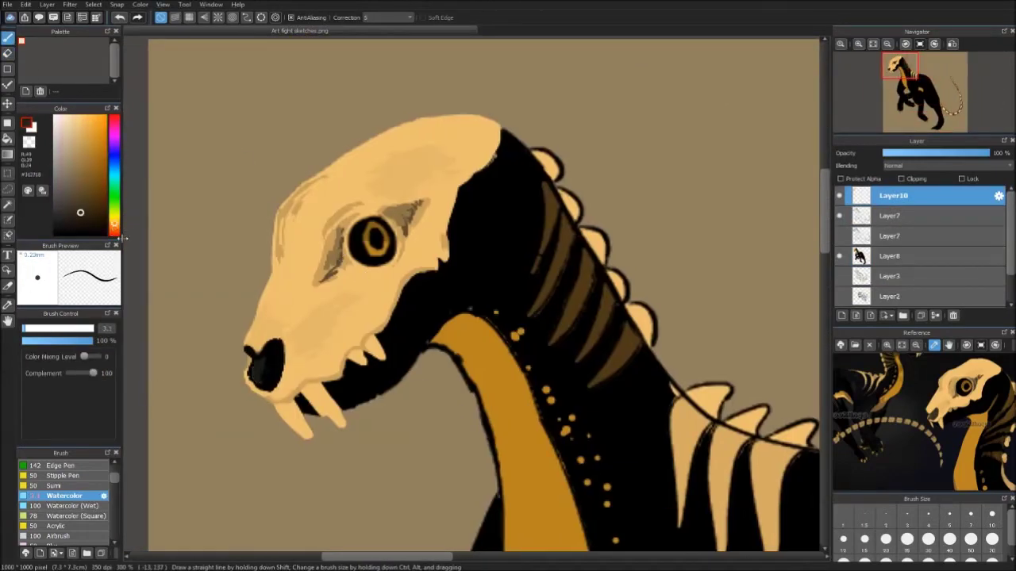
pyautogui.keyDown('alt'); pyautogui.click(359, 235); pyautogui.keyUp('alt')
pyautogui.keyDown('alt'); pyautogui.click(377, 174); pyautogui.keyUp('alt')
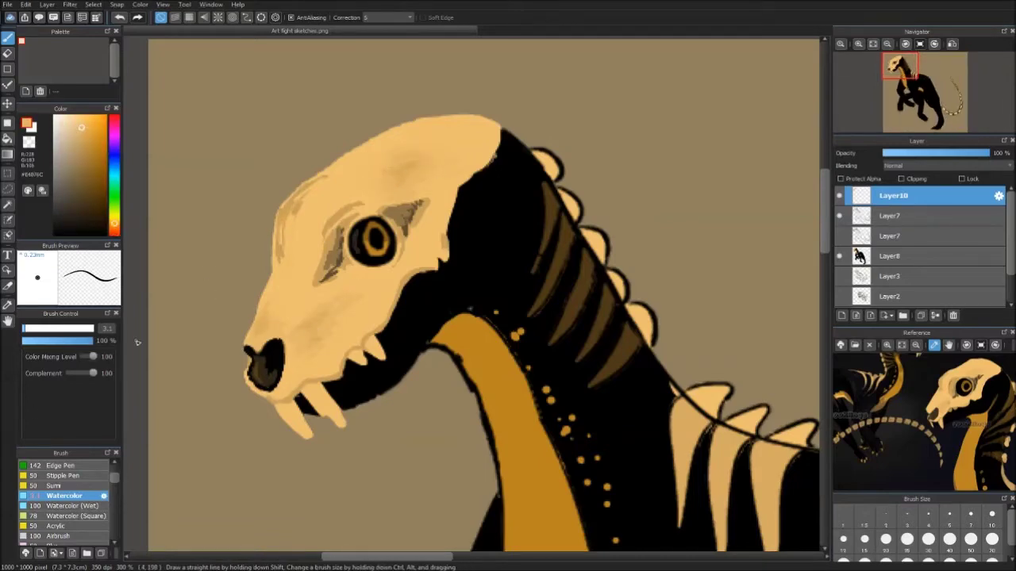
# - Blend the cheek and eye-hollow shading with the Watercolor brush, first at a larger size and finally at 4.2
pyautogui.press(']')
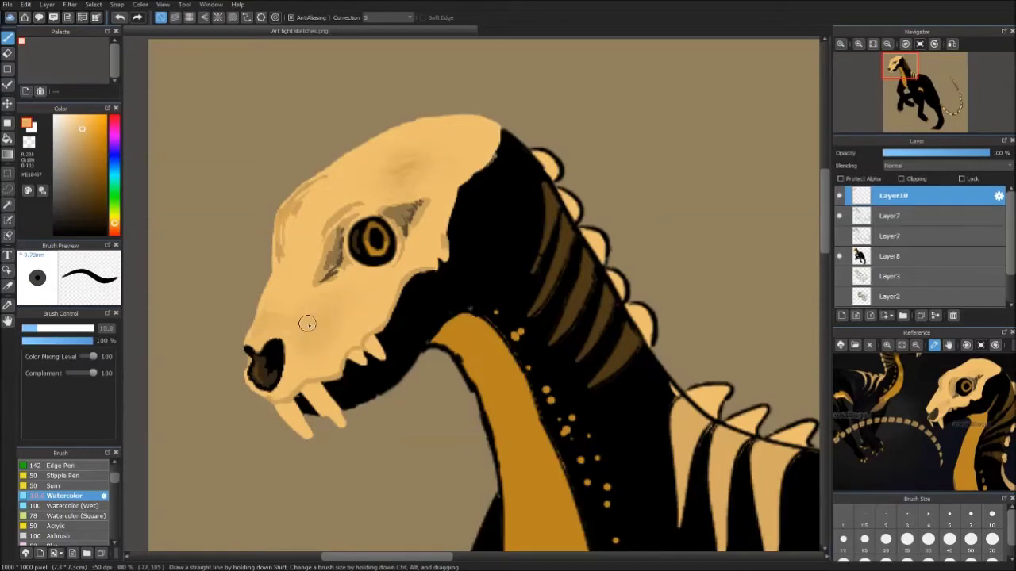
pyautogui.press('[')
pyautogui.press('[')
pyautogui.press('[')
pyautogui.keyDown('alt'); pyautogui.click(357, 206); pyautogui.keyUp('alt')
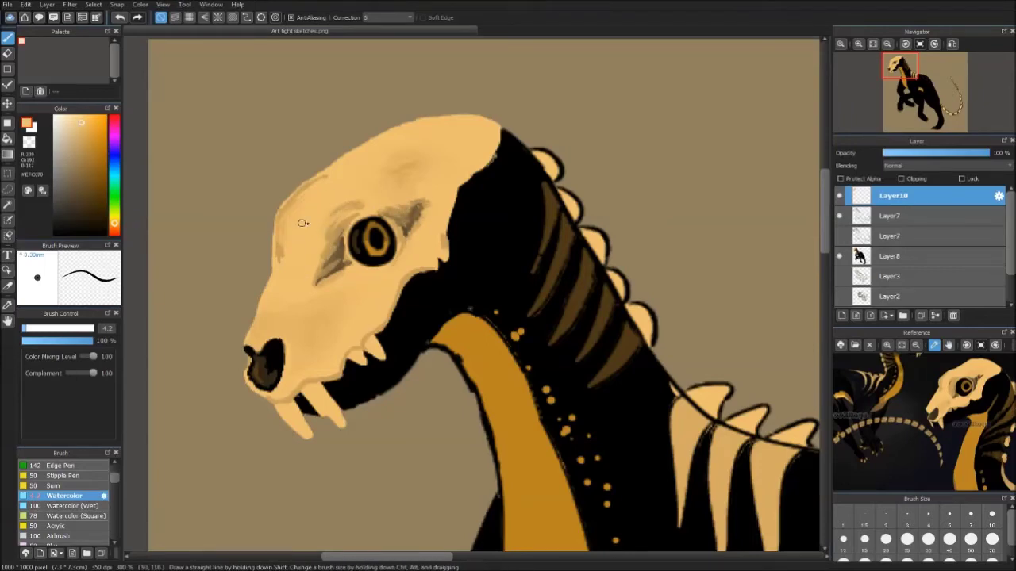
# - Refine the hollows around the eye and paint a small brown hollow behind the nose
pyautogui.moveTo(390, 188); pyautogui.dragTo(537, 104)
pyautogui.keyDown('alt'); pyautogui.click(537, 104); pyautogui.keyUp('alt')
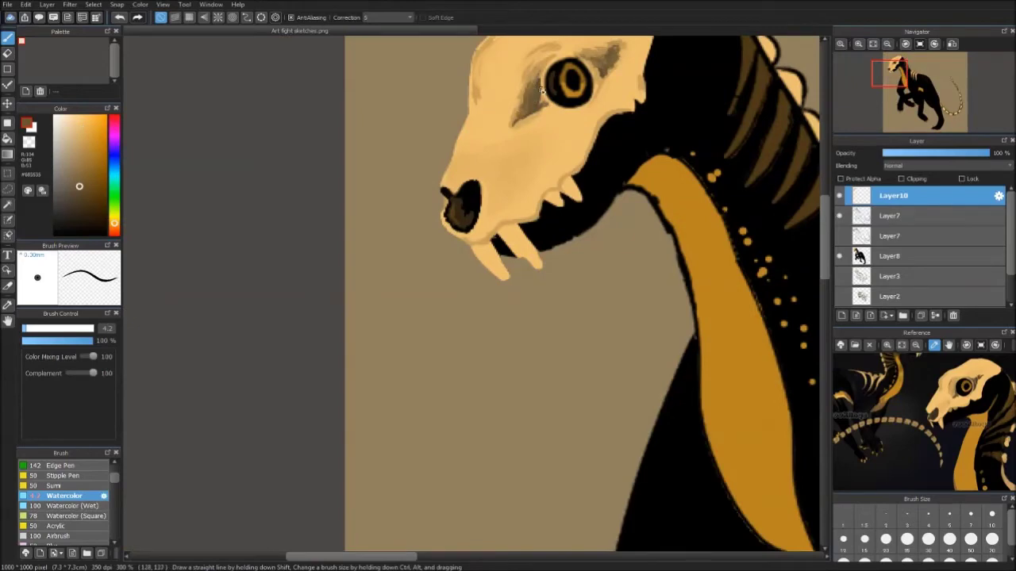
pyautogui.hotkey('ctrl', '0')
pyautogui.keyDown('alt'); pyautogui.click(271, 108); pyautogui.keyUp('alt')
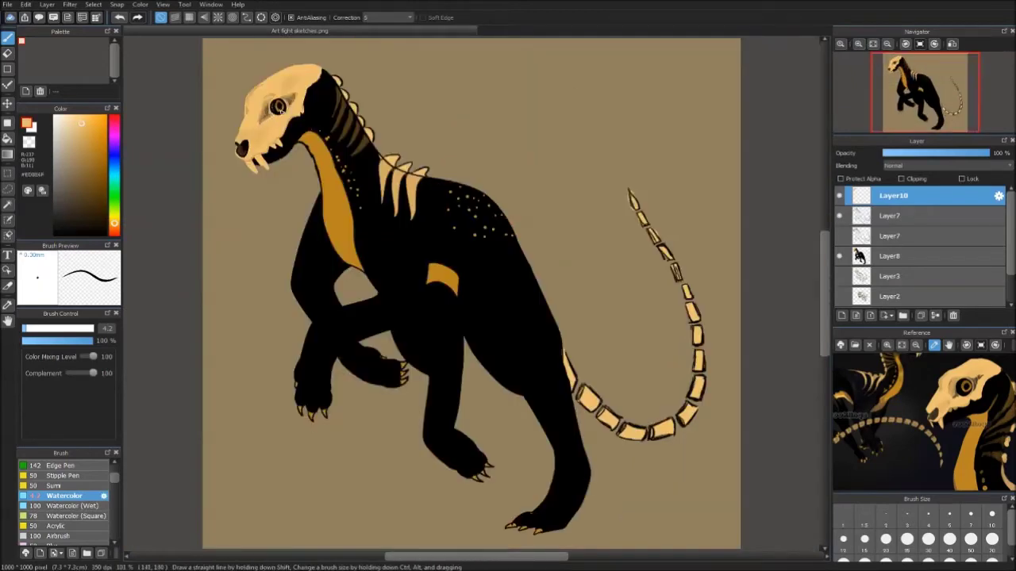
pyautogui.scroll(3, 242, 149)
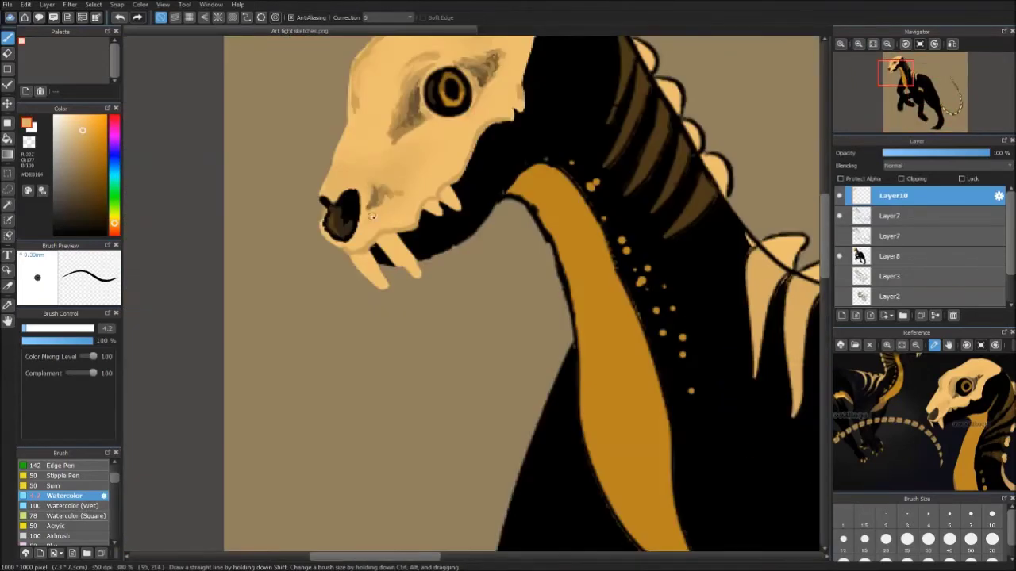
# - Blend more tan shading over the snout and forehead with the Watercolor brush at size 9.1
pyautogui.hotkey('ctrl', '0')
pyautogui.keyDown('alt'); pyautogui.click(294, 112); pyautogui.keyUp('alt')
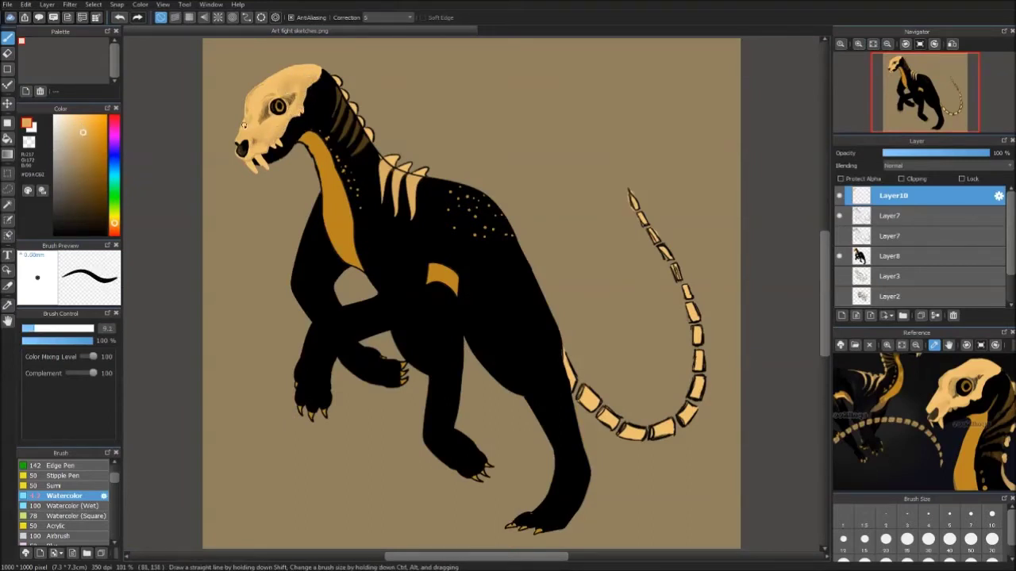
pyautogui.scroll(3, 291, 143)
pyautogui.keyDown('alt'); pyautogui.click(441, 181); pyautogui.keyUp('alt')
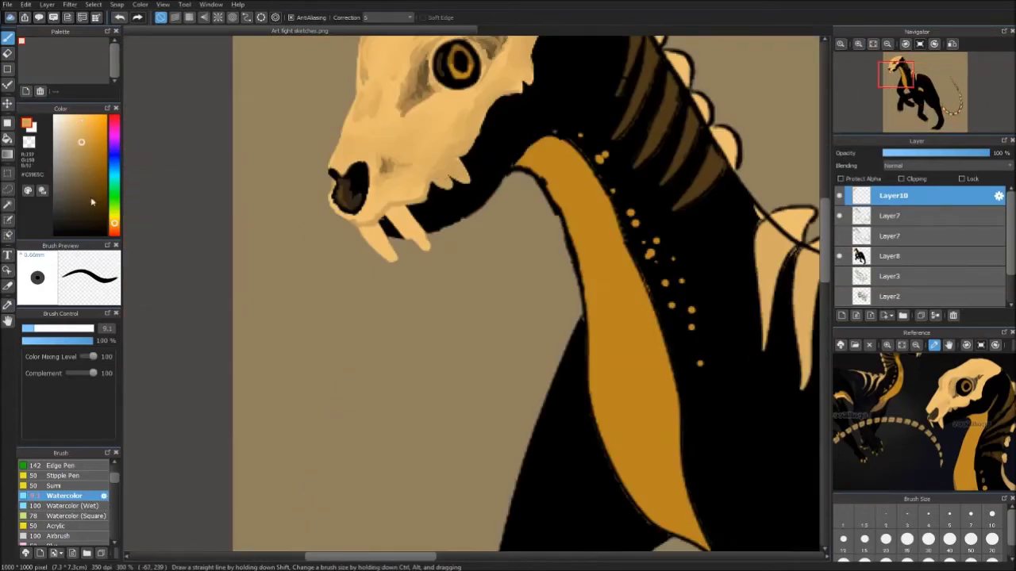
# - Shade the small teeth and the bases of the fangs with the Watercolor brush at size 2.4
pyautogui.press('[')
pyautogui.keyDown('alt'); pyautogui.click(431, 182); pyautogui.keyUp('alt')
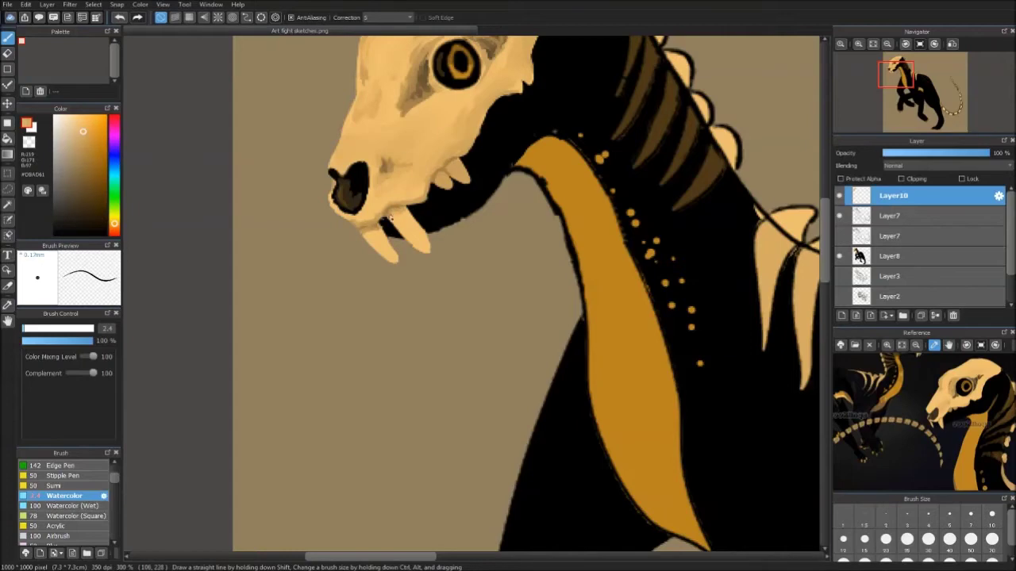
pyautogui.hotkey('ctrl', '0')
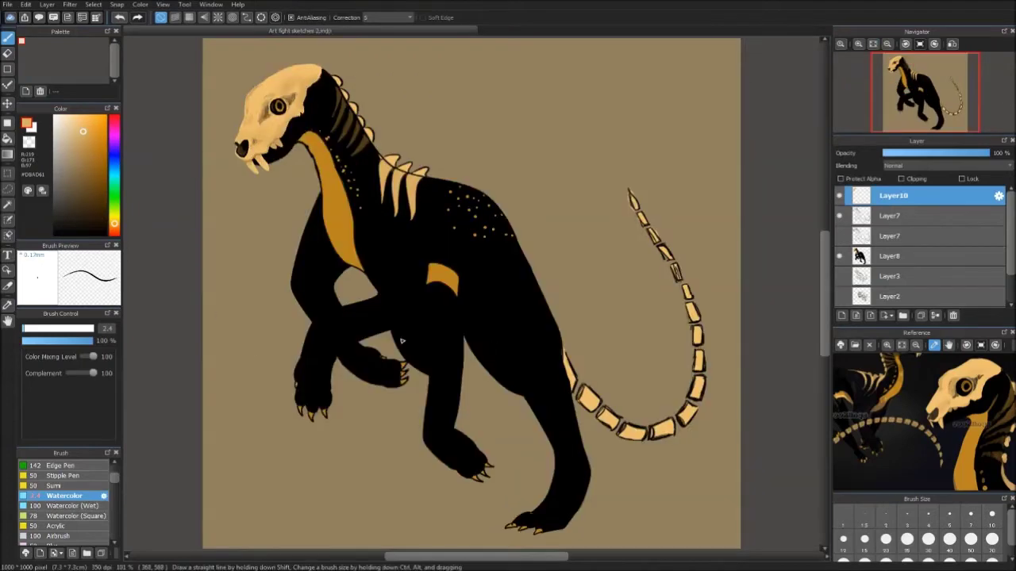
# - Add a new layer above Layer10 with Add blending and airbrush a #322000 glow over the eye and skull at 10% opacity
pyautogui.scroll(5, 442, 280)
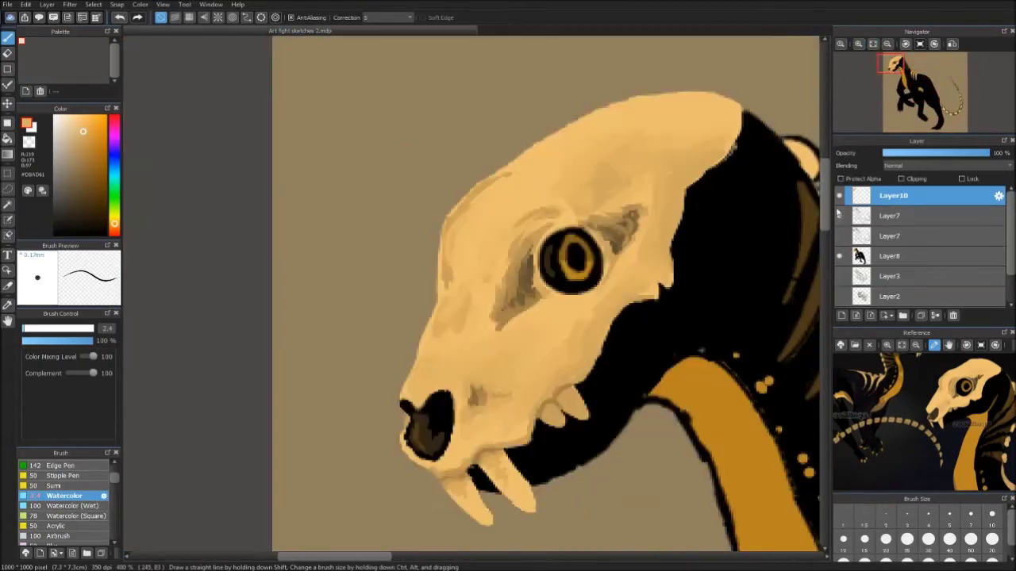
pyautogui.keyDown('ctrl'); pyautogui.click(464, 246); pyautogui.keyUp('ctrl')
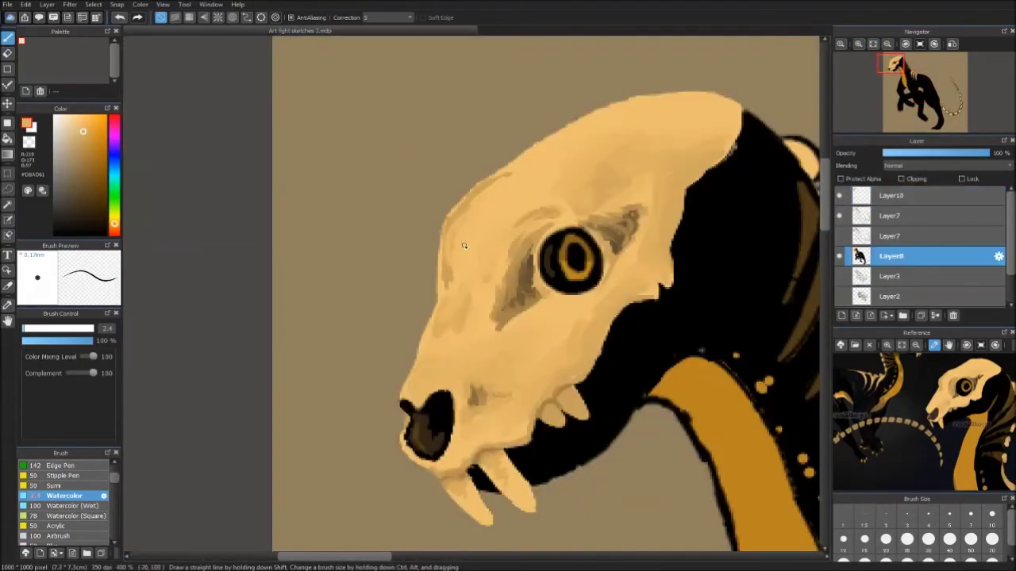
pyautogui.click(935, 204)
pyautogui.click(81, 491)
pyautogui.hotkey('ctrl', 'shift', 'n')
pyautogui.hotkey('ctrl', '0')
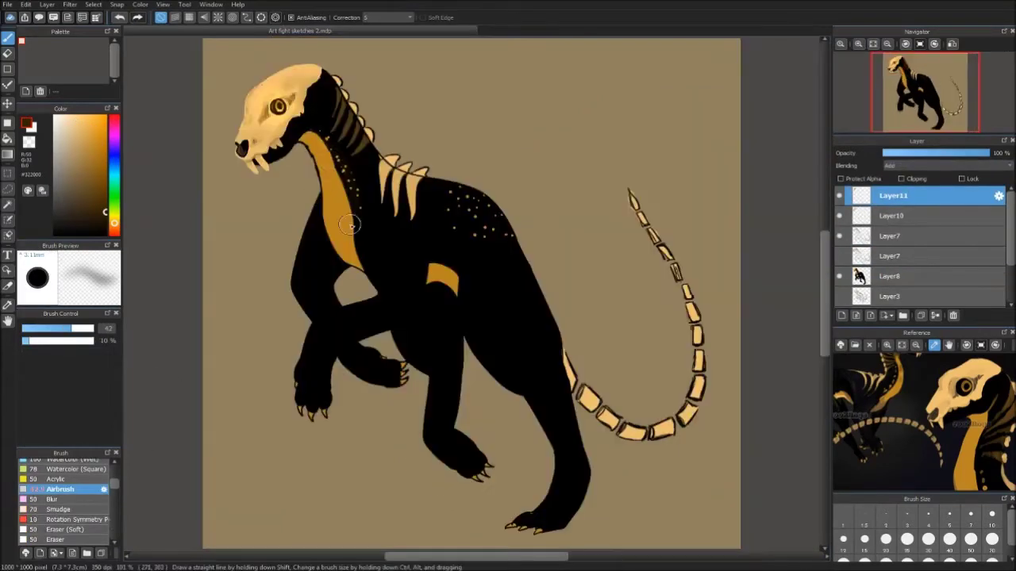
# - Airbrush a brown glow over the eye on Layer11 at 10% opacity and erase the excess from its dark rim
pyautogui.scroll(5, 372, 272)
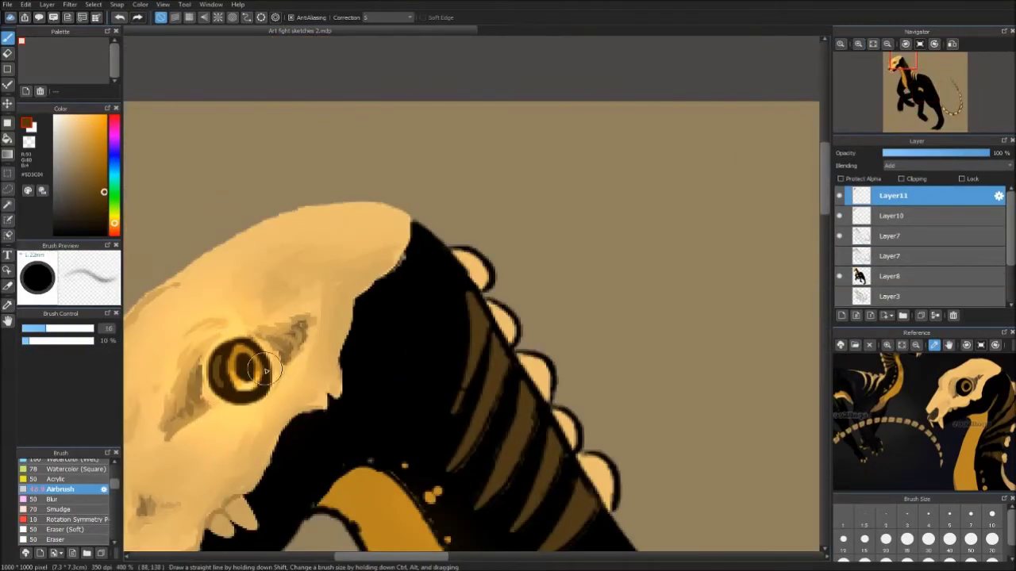
pyautogui.moveTo(266, 369); pyautogui.dragTo(252, 373)
pyautogui.press('e')
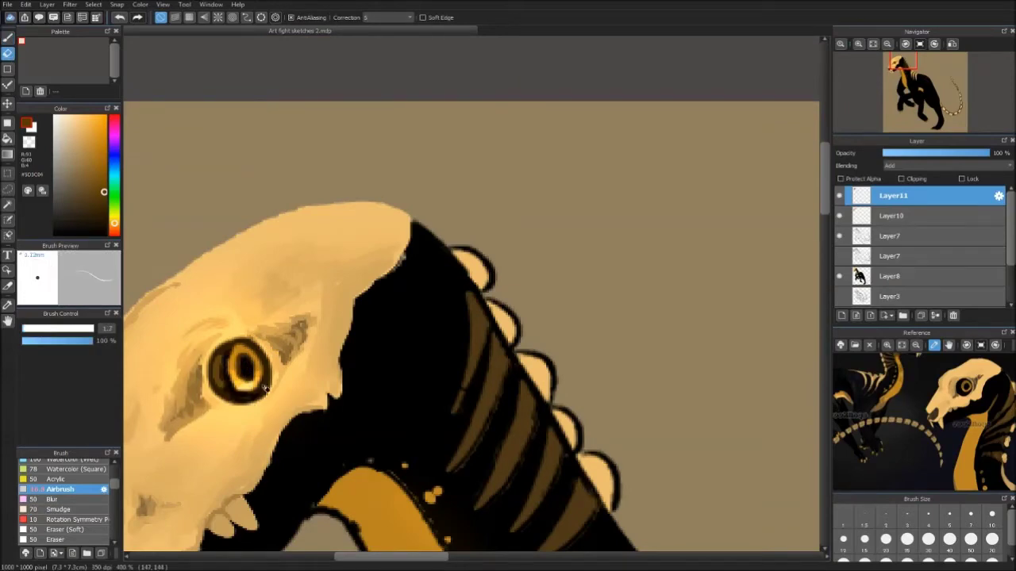
pyautogui.moveTo(222, 379); pyautogui.dragTo(338, 367)
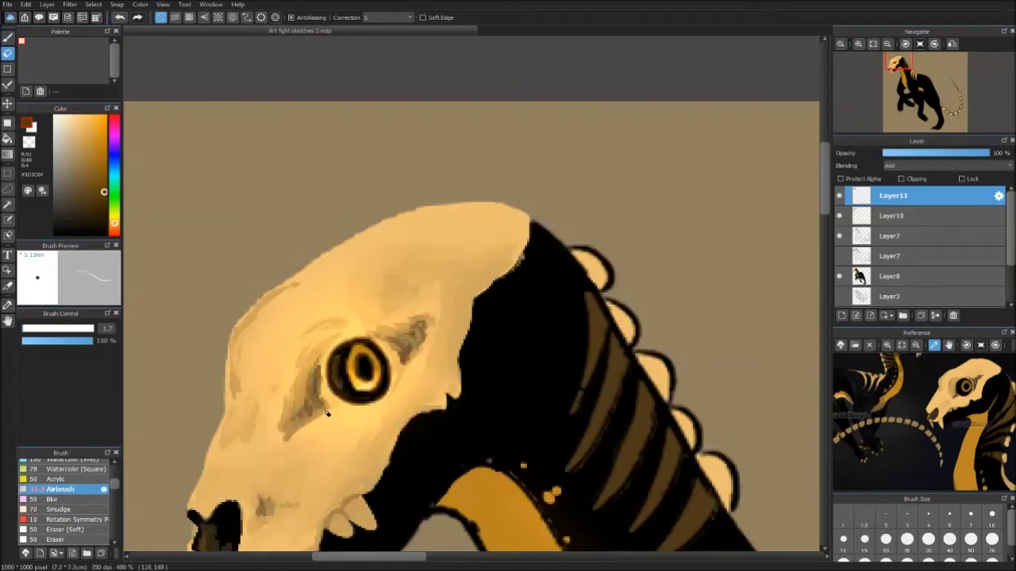
pyautogui.scroll(-5, 397, 394)
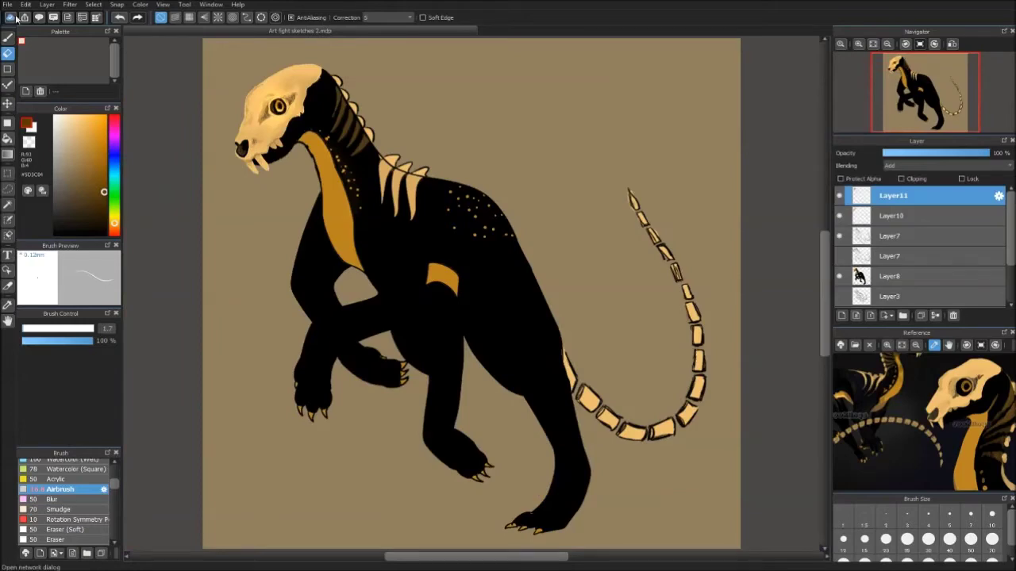
# - Retouch the skull's upper edge in sampled tan on Layer10 with the Watercolor brush at size 8.4
pyautogui.scroll(5, 396, 238)
pyautogui.scroll(-2, 317, 199)
pyautogui.press('b')
pyautogui.click(890, 275)
pyautogui.click(63, 488)
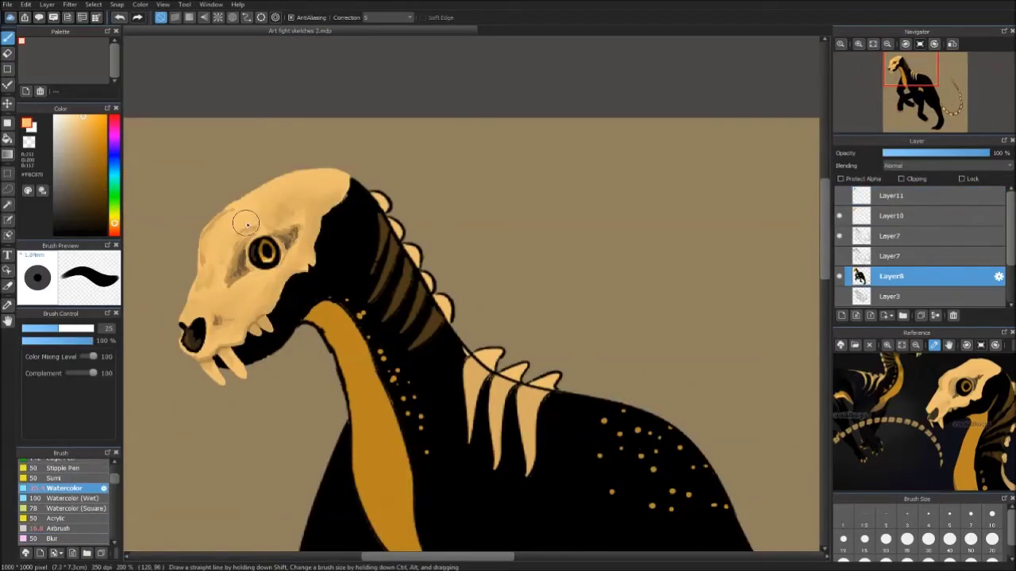
pyautogui.keyDown('alt'); pyautogui.click(238, 218); pyautogui.keyUp('alt')
pyautogui.moveTo(238, 218); pyautogui.dragTo(225, 213)
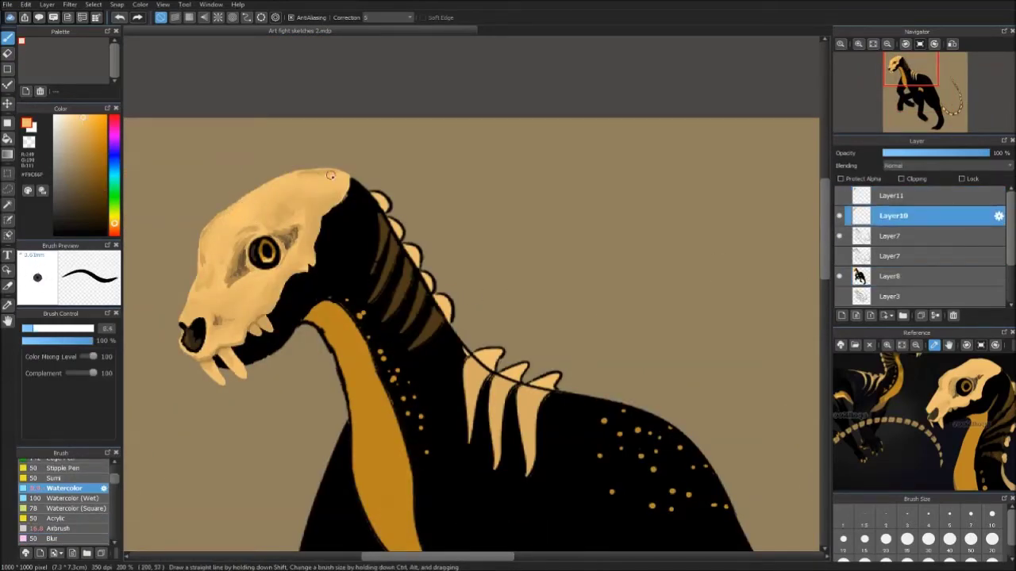
pyautogui.click(838, 195)
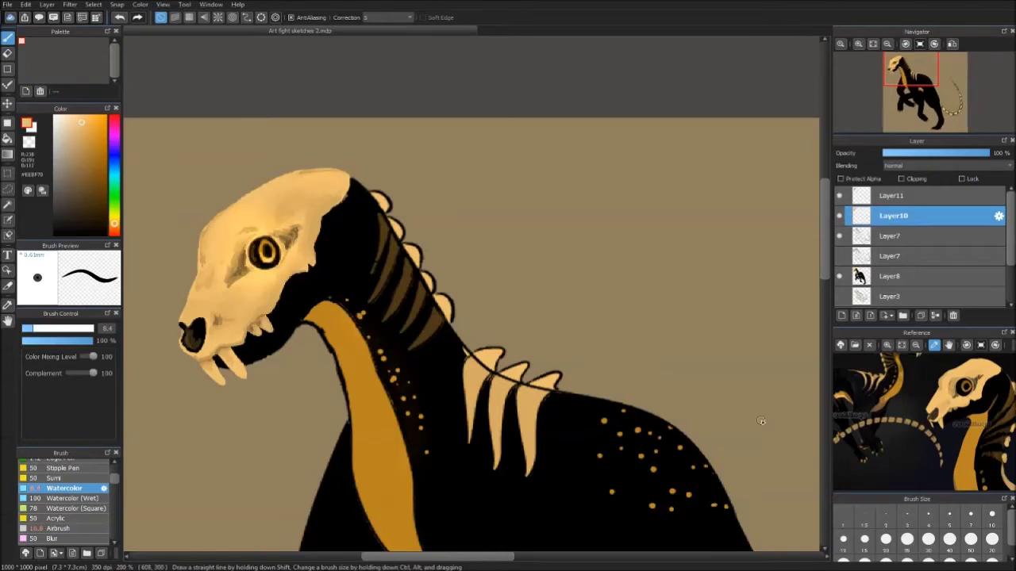
# - Clean up the boundary between the back of the skull and the neck in black with the Watercolor brush
pyautogui.scroll(2, 379, 223)
pyautogui.keyDown('alt'); pyautogui.click(307, 265); pyautogui.keyUp('alt')
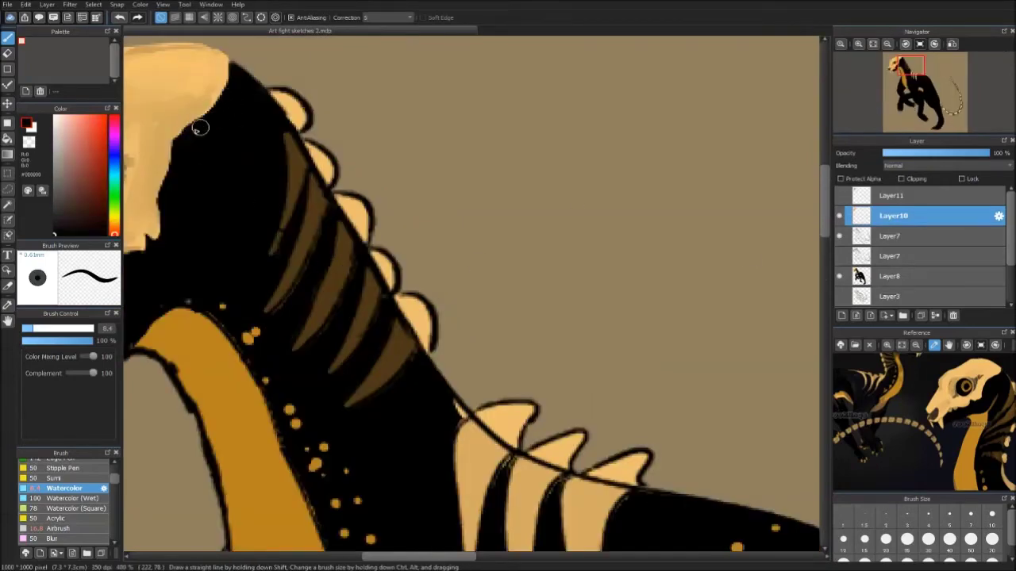
pyautogui.scroll(-1, 716, 317)
pyautogui.hscroll(3, 717, 316)
pyautogui.scroll(-2, 793, 227)
# - Dab ochre and brown scales over the dots beside the throat stripe with Watercolor (Square) at size 5.2 and 18% opacity
pyautogui.click(75, 508)
pyautogui.keyDown('alt'); pyautogui.click(373, 164); pyautogui.keyUp('alt')
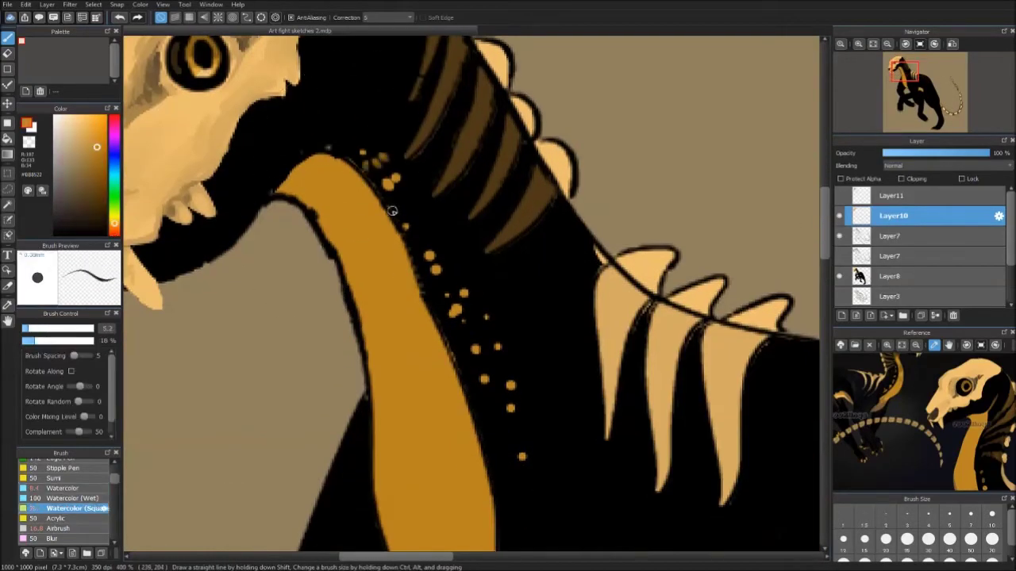
pyautogui.click(407, 203)
pyautogui.click(427, 239)
pyautogui.click(451, 280)
pyautogui.click(492, 323)
pyautogui.keyDown('alt'); pyautogui.click(496, 327); pyautogui.keyUp('alt')
pyautogui.click(391, 181)
pyautogui.click(428, 261)
pyautogui.click(455, 311)
pyautogui.click(475, 349)
pyautogui.click(485, 386)
pyautogui.keyDown('alt'); pyautogui.click(447, 254); pyautogui.keyUp('alt')
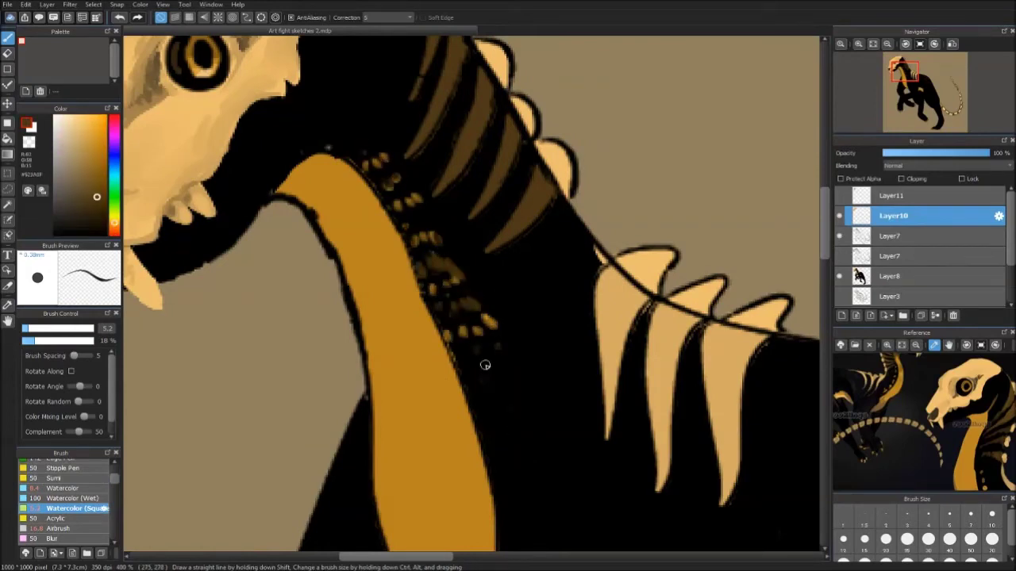
pyautogui.click(345, 143)
pyautogui.scroll(-4, 482, 307)
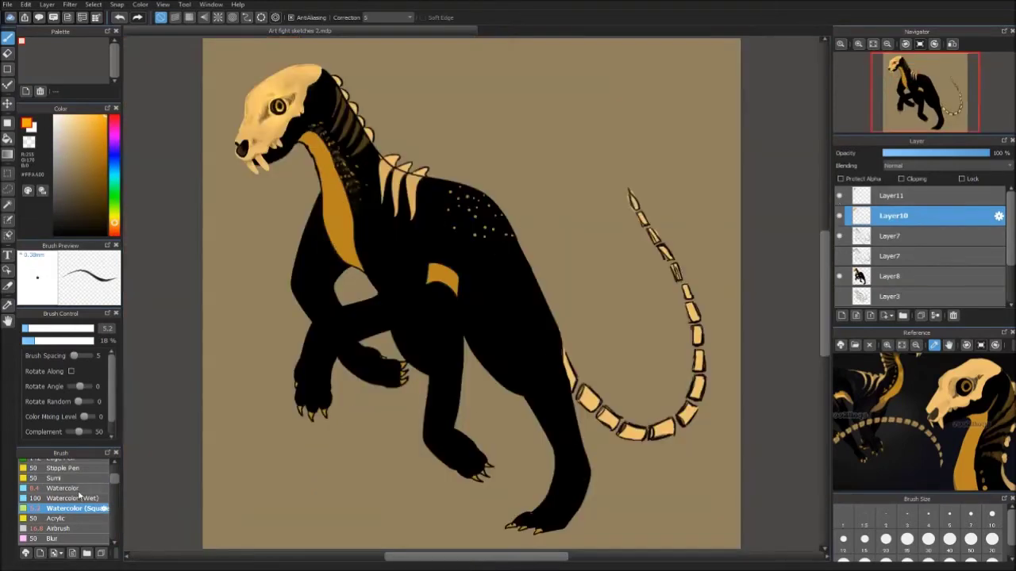
# - Airbrush a soft dark brown glow over the neck on Layer11 at size 165 and 10% opacity
pyautogui.click(59, 529)
pyautogui.keyDown('alt'); pyautogui.click(328, 141); pyautogui.keyUp('alt')
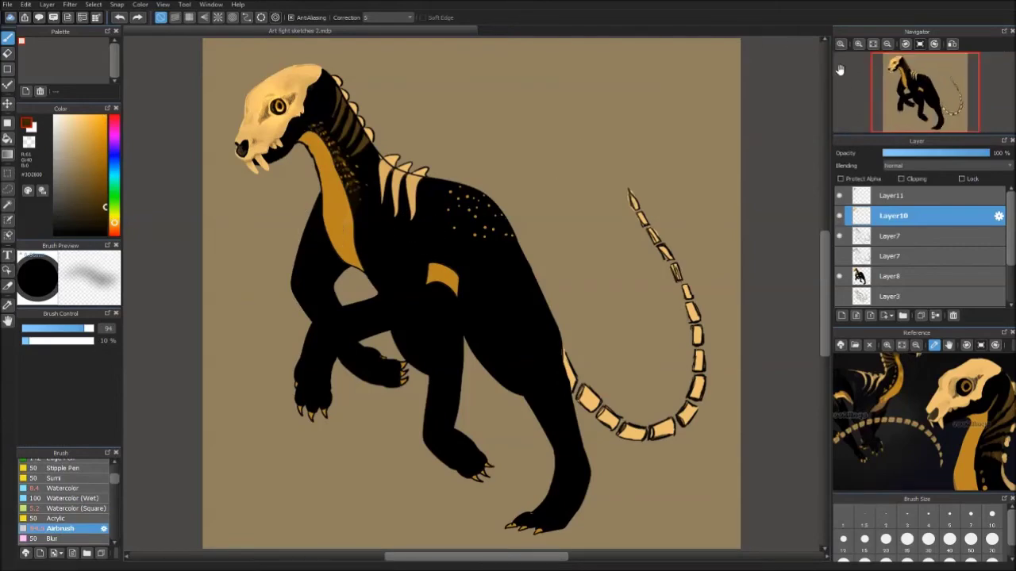
pyautogui.scroll(4, 333, 139)
pyautogui.moveTo(336, 127)
pyautogui.mouseDown()
pyautogui.moveTo(437, 290)
pyautogui.moveTo(681, 193)
pyautogui.mouseUp()
pyautogui.scroll(-3, 498, 240)
pyautogui.scroll(5, 341, 150)
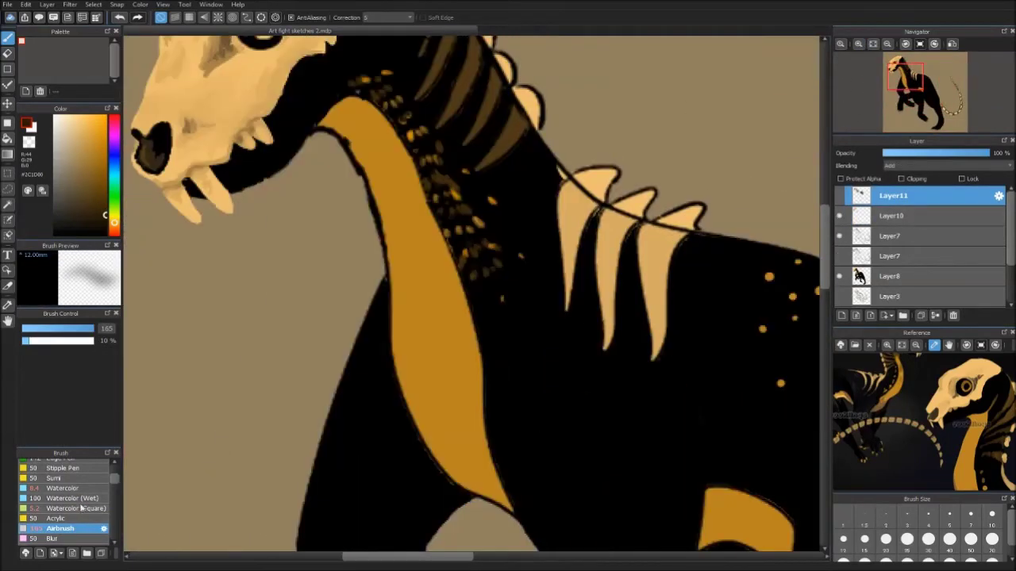
# - Add more brown scale dabs down the lower neck on Layer10 with Watercolor (Square) at size 5.2
pyautogui.click(893, 216)
pyautogui.click(76, 508)
pyautogui.keyDown('alt'); pyautogui.click(426, 262); pyautogui.keyUp('alt')
pyautogui.moveTo(444, 214)
pyautogui.mouseDown()
pyautogui.moveTo(409, 303)
pyautogui.moveTo(446, 279)
pyautogui.moveTo(442, 351)
pyautogui.mouseUp()
pyautogui.moveTo(441, 258)
pyautogui.mouseDown()
pyautogui.moveTo(435, 295)
pyautogui.moveTo(503, 344)
pyautogui.mouseUp()
pyautogui.moveTo(500, 309)
pyautogui.mouseDown()
pyautogui.moveTo(485, 347)
pyautogui.moveTo(510, 337)
pyautogui.mouseUp()
pyautogui.keyDown('alt'); pyautogui.click(499, 408); pyautogui.keyUp('alt')
pyautogui.keyDown('alt'); pyautogui.click(499, 408); pyautogui.keyUp('alt')
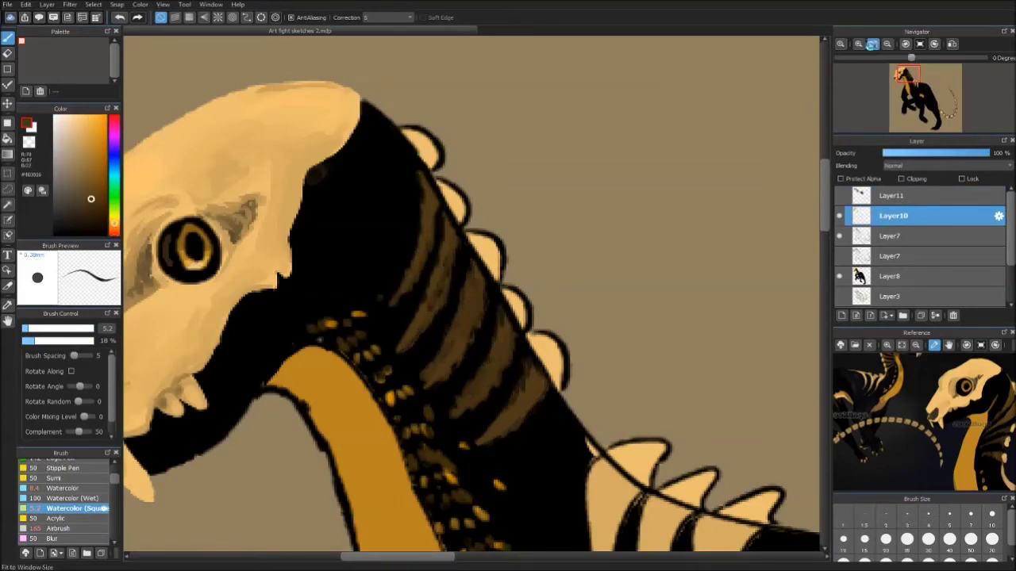
# - Texture the neck stripes with sampled browns and paint a brown edge down the back of the neck to the shoulder spines
pyautogui.scroll(-5, 499, 408)
pyautogui.keyDown('alt'); pyautogui.click(359, 157); pyautogui.keyUp('alt')
pyautogui.keyDown('alt'); pyautogui.click(343, 107); pyautogui.keyUp('alt')
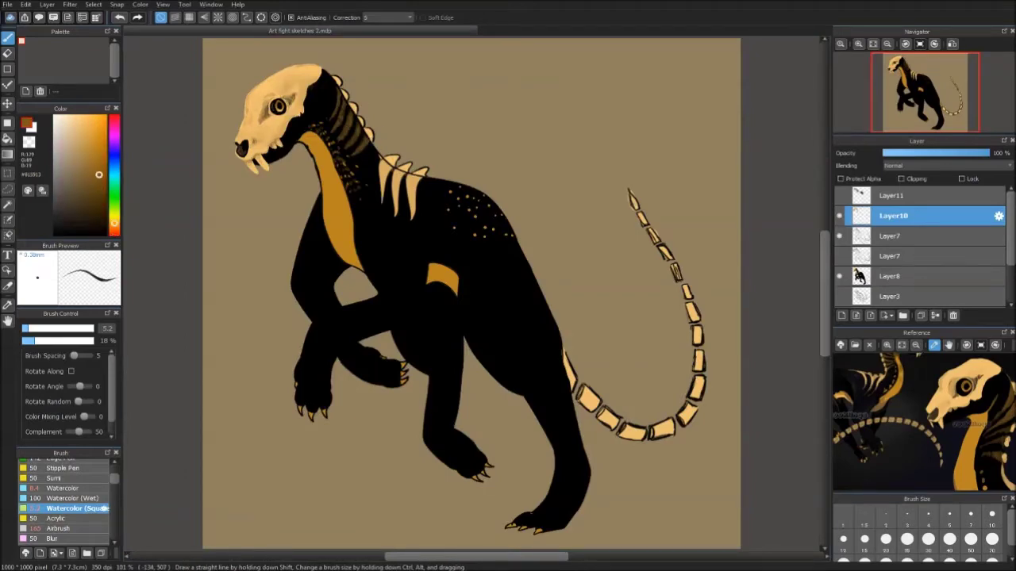
pyautogui.scroll(4, 280, 43)
pyautogui.keyDown('alt'); pyautogui.click(487, 280); pyautogui.keyUp('alt')
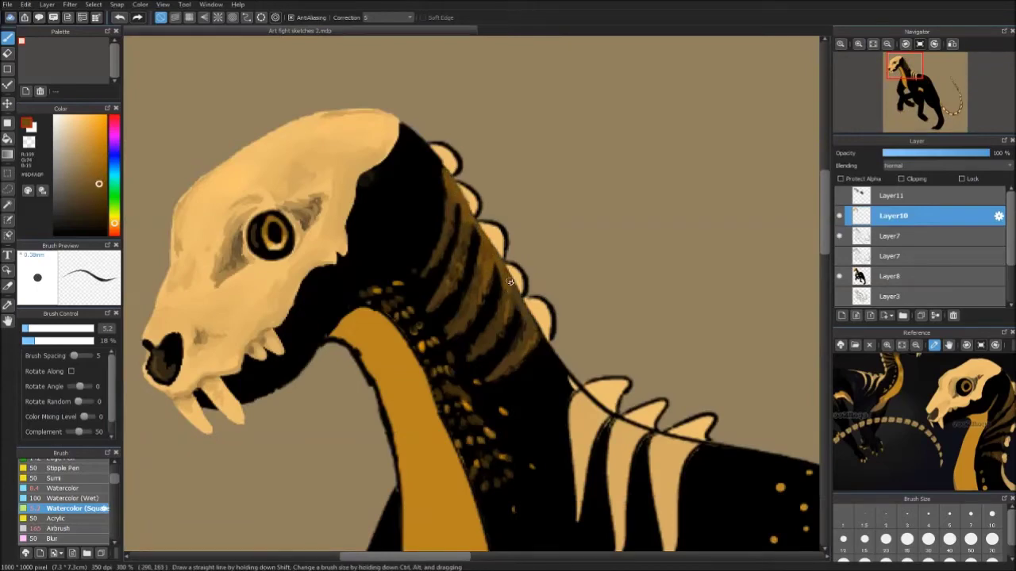
pyautogui.keyDown('alt'); pyautogui.click(560, 342); pyautogui.keyUp('alt')
pyautogui.moveTo(561, 342); pyautogui.dragTo(577, 389)
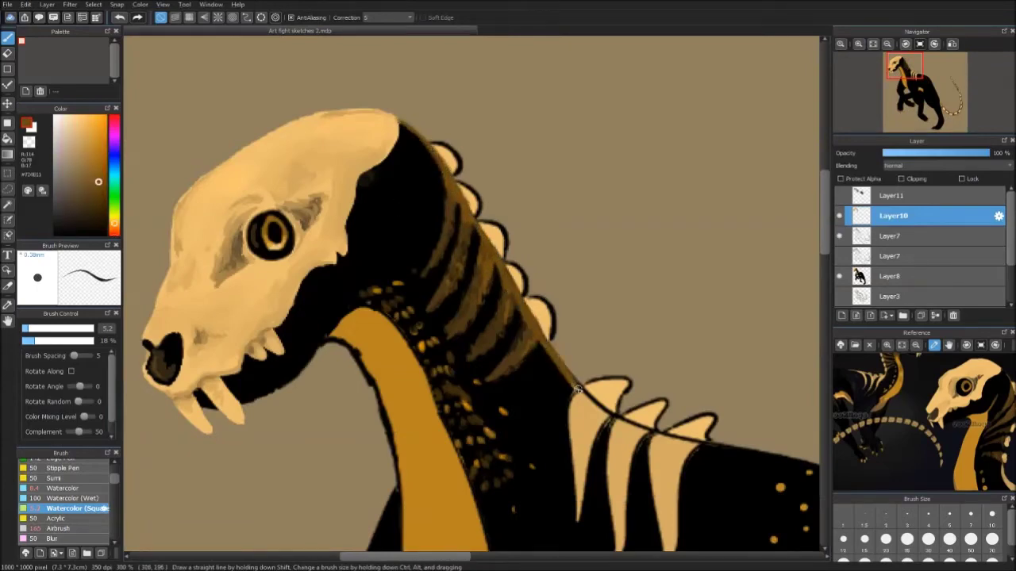
# - Add a new layer above Layer10 and paint the rounded neck plates tan, #EEBF70, removing their black outlines
pyautogui.keyDown('alt'); pyautogui.click(442, 145); pyautogui.keyUp('alt')
pyautogui.hotkey('ctrl', 'shift', 'n')
pyautogui.press('b')
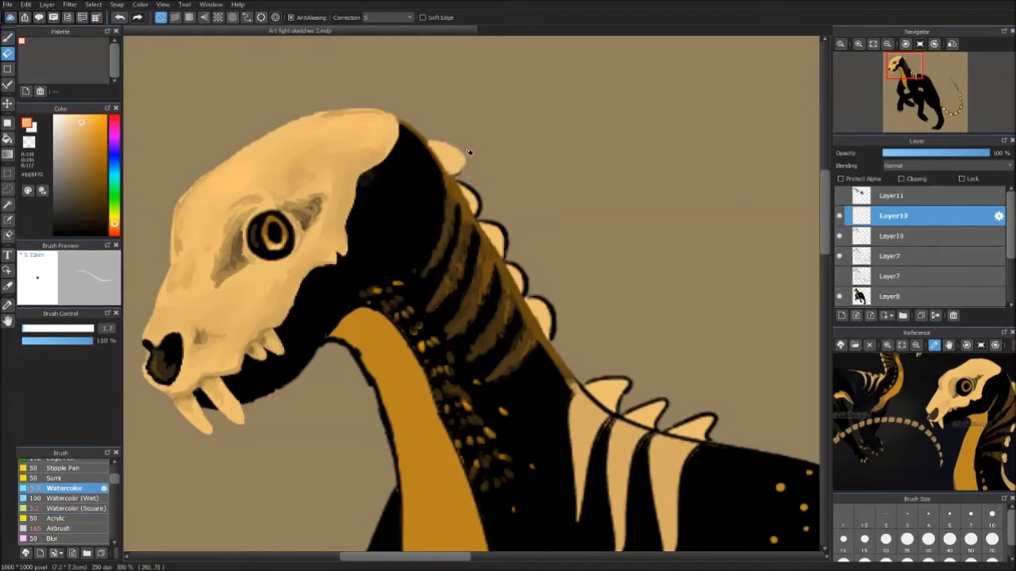
pyautogui.keyDown('ctrl'); pyautogui.click(460, 162); pyautogui.keyUp('ctrl')
pyautogui.moveTo(476, 210); pyautogui.dragTo(507, 252)
pyautogui.moveTo(456, 175)
pyautogui.mouseDown()
pyautogui.moveTo(556, 333)
pyautogui.moveTo(502, 249)
pyautogui.mouseUp()
pyautogui.keyDown('ctrl'); pyautogui.click(492, 227); pyautogui.keyUp('ctrl')
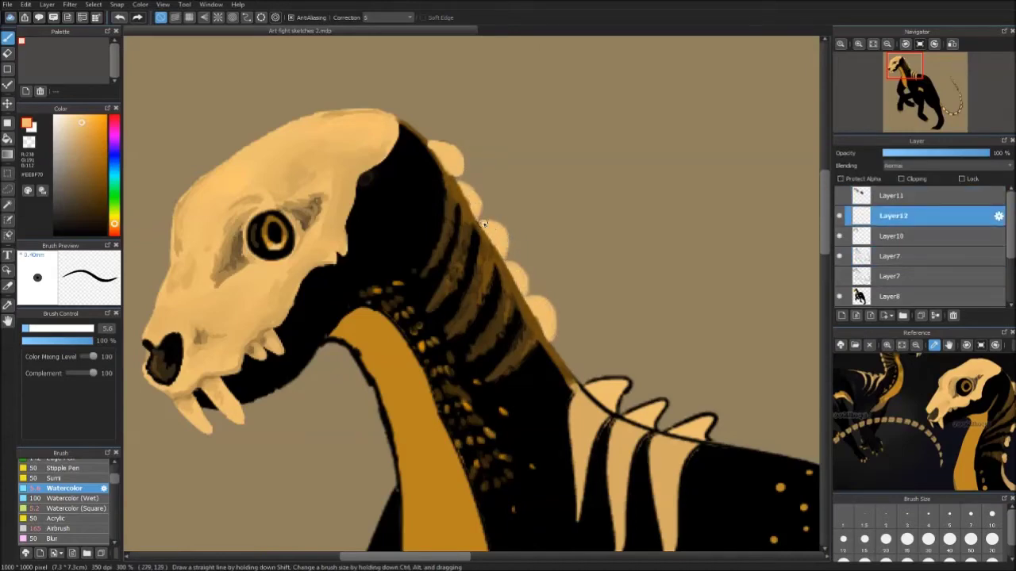
# - Shade the neck plates and join their bases into one ridge with sampled tans using the Watercolor brush at size 5.6
pyautogui.keyDown('alt'); pyautogui.click(439, 146); pyautogui.keyUp('alt')
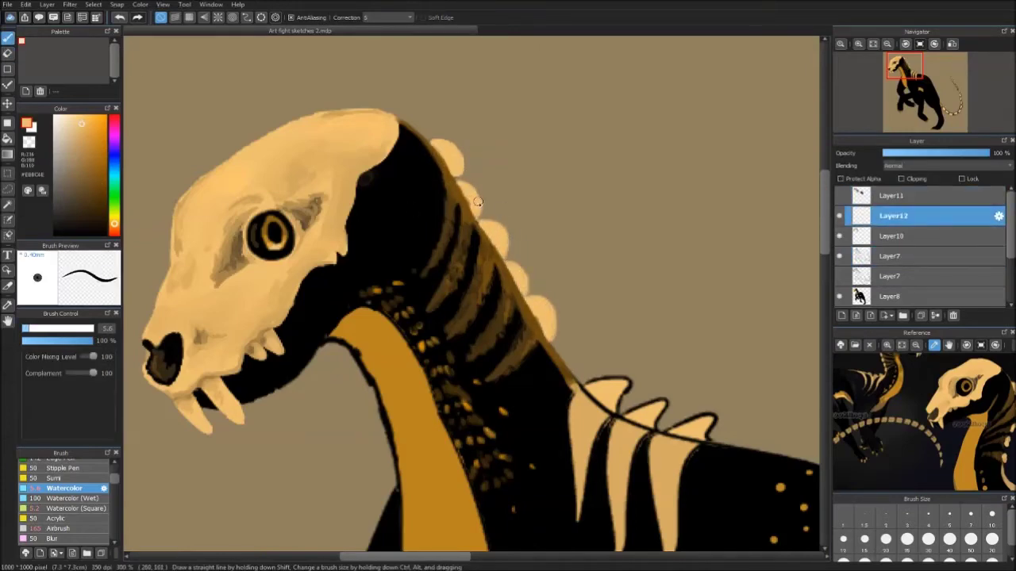
pyautogui.press('e')
pyautogui.press('b')
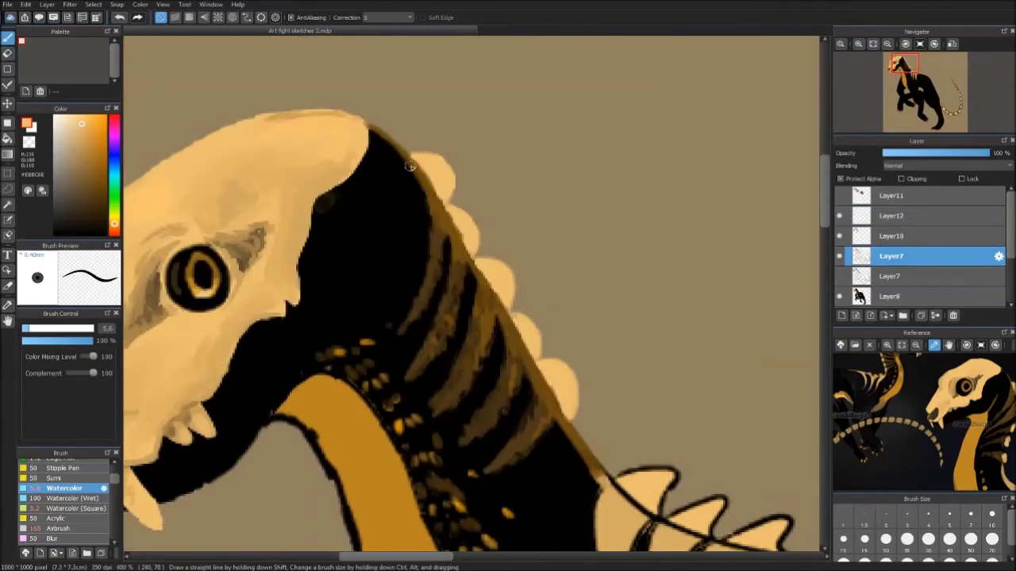
pyautogui.scroll(2, 451, 205)
pyautogui.moveTo(450, 205); pyautogui.dragTo(579, 429)
pyautogui.press('e')
pyautogui.press('b')
pyautogui.keyDown('alt'); pyautogui.click(436, 171); pyautogui.keyUp('alt')
pyautogui.moveTo(441, 204)
pyautogui.mouseDown()
pyautogui.moveTo(494, 274)
pyautogui.moveTo(560, 396)
pyautogui.mouseUp()
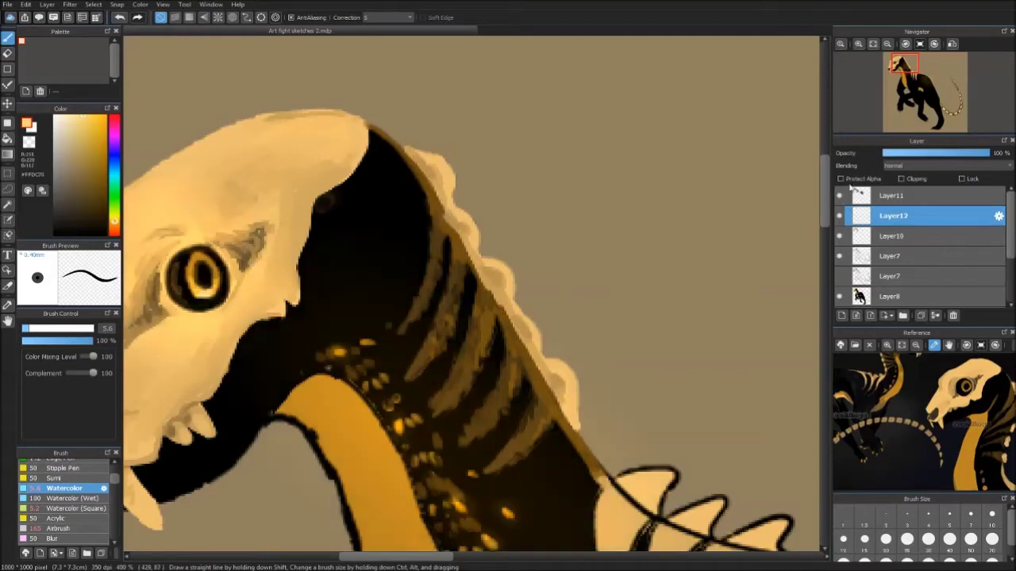
# - Touch up the seam between the plate ridge and the neck and erase stray paint along it
pyautogui.keyDown('alt'); pyautogui.click(387, 236); pyautogui.keyUp('alt')
pyautogui.keyDown('alt'); pyautogui.click(438, 216); pyautogui.keyUp('alt')
pyautogui.press('e')
pyautogui.moveTo(393, 166); pyautogui.dragTo(520, 403)
pyautogui.scroll(-5, 519, 403)
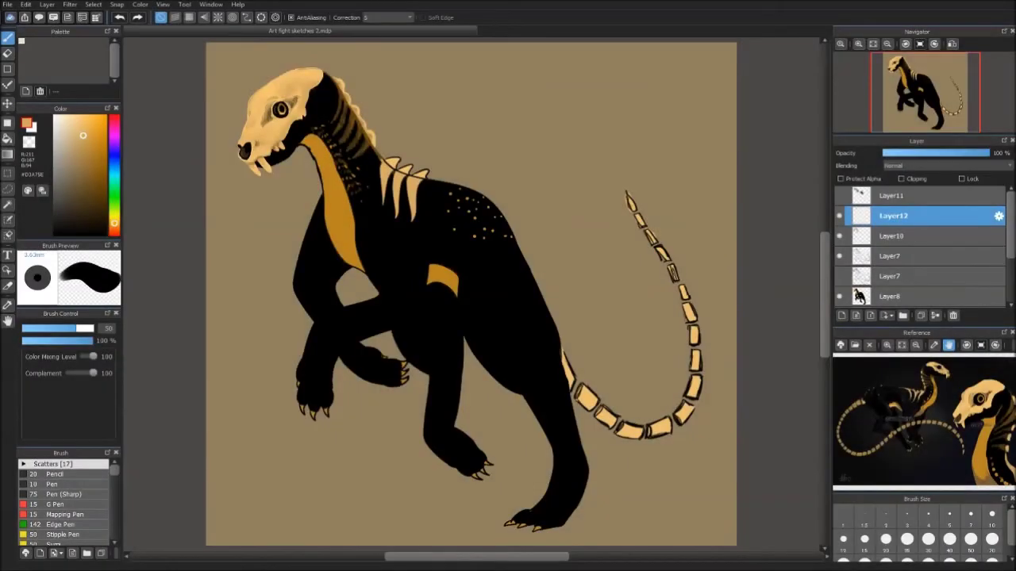
# - Refine the ridge's contour and shading with the Watercolor brush at size 6.6 and the eraser at size 10
pyautogui.scroll(5, 286, 119)
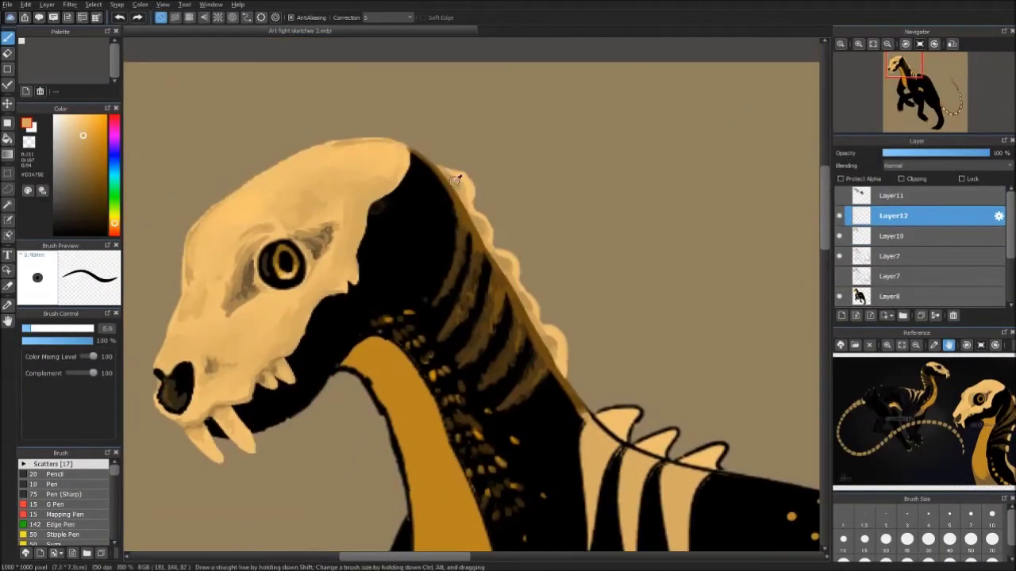
pyautogui.press('e')
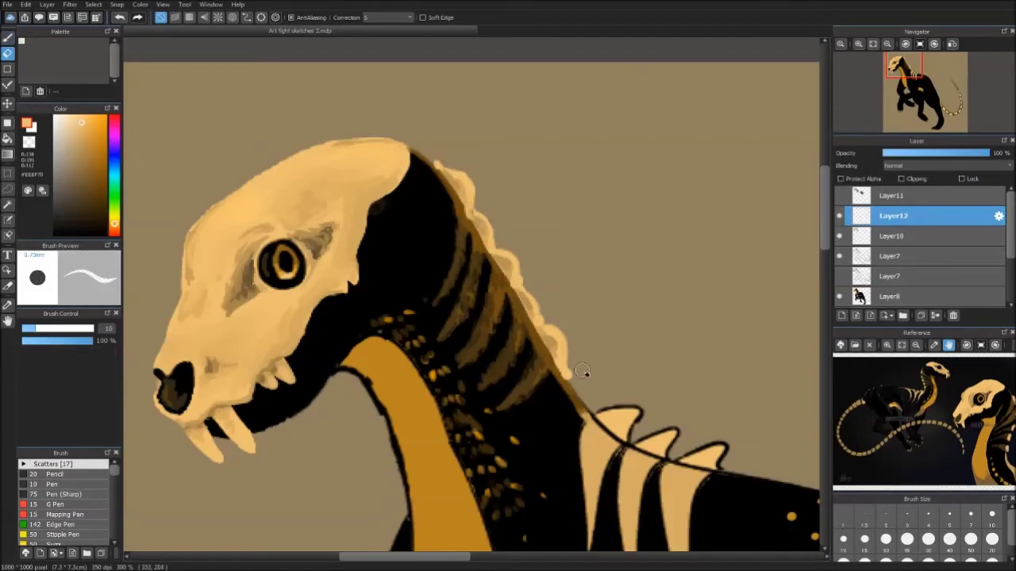
pyautogui.press('b')
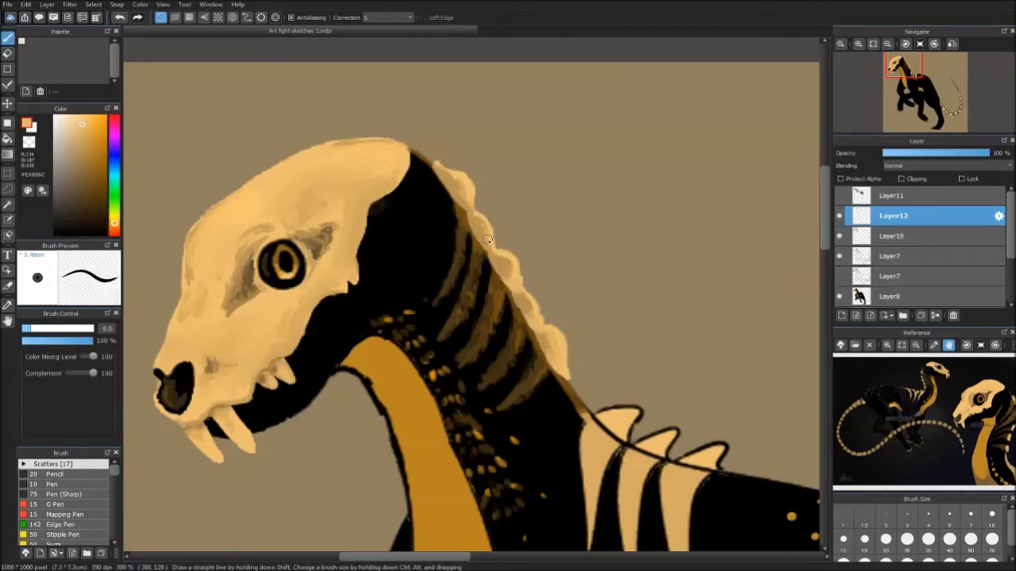
pyautogui.press('e')
pyautogui.hotkey('ctrl', '0')
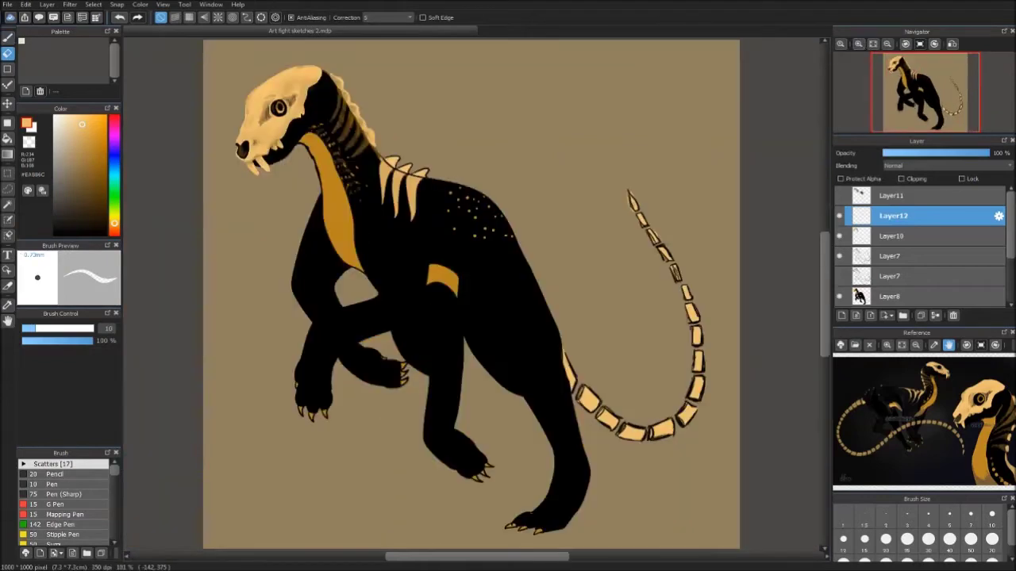
pyautogui.press('b')
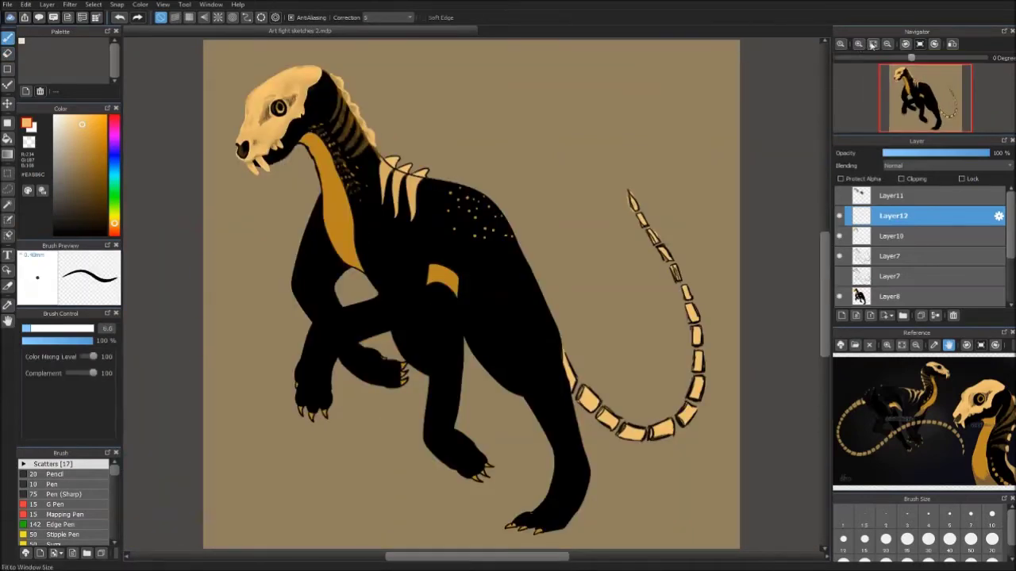
# - Recolour the throat stripe's black outline to #BA8320 on the alpha-protected Layer7 with the Watercolor brush
pyautogui.scroll(5, 327, 135)
pyautogui.press('Down')
pyautogui.press('Down')
pyautogui.moveTo(246, 150)
pyautogui.mouseDown()
pyautogui.moveTo(295, 230)
pyautogui.moveTo(305, 263)
pyautogui.mouseUp()
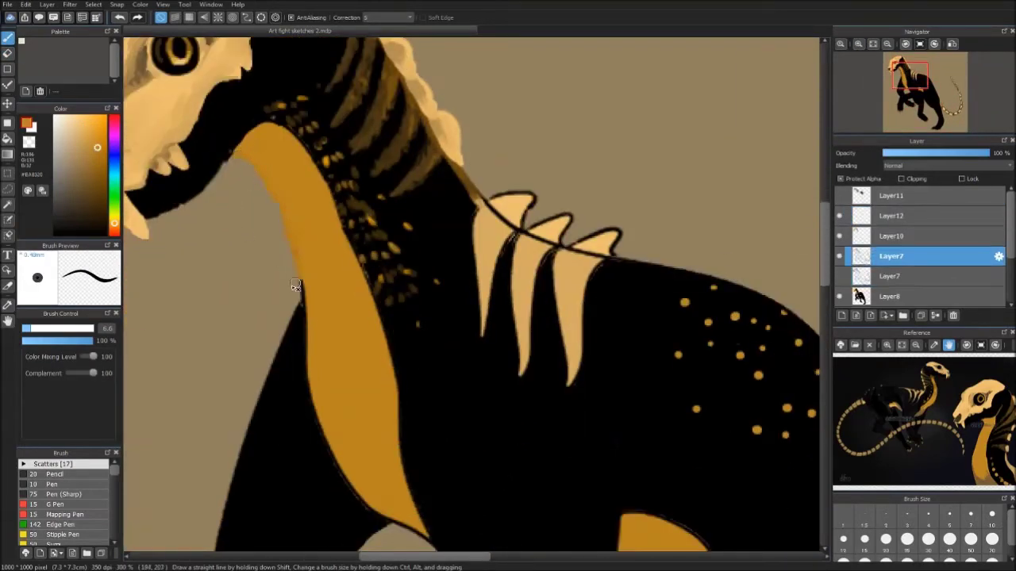
pyautogui.moveTo(322, 343)
pyautogui.mouseDown()
pyautogui.moveTo(336, 450)
pyautogui.moveTo(428, 551)
pyautogui.mouseUp()
pyautogui.scroll(-5, 428, 548)
# - Paint brown shading over the lower half of the throat stripe on Layer12 with the Watercolor brush at size 6.6
pyautogui.scroll(7, 476, 318)
pyautogui.press('Up')
pyautogui.press('Up')
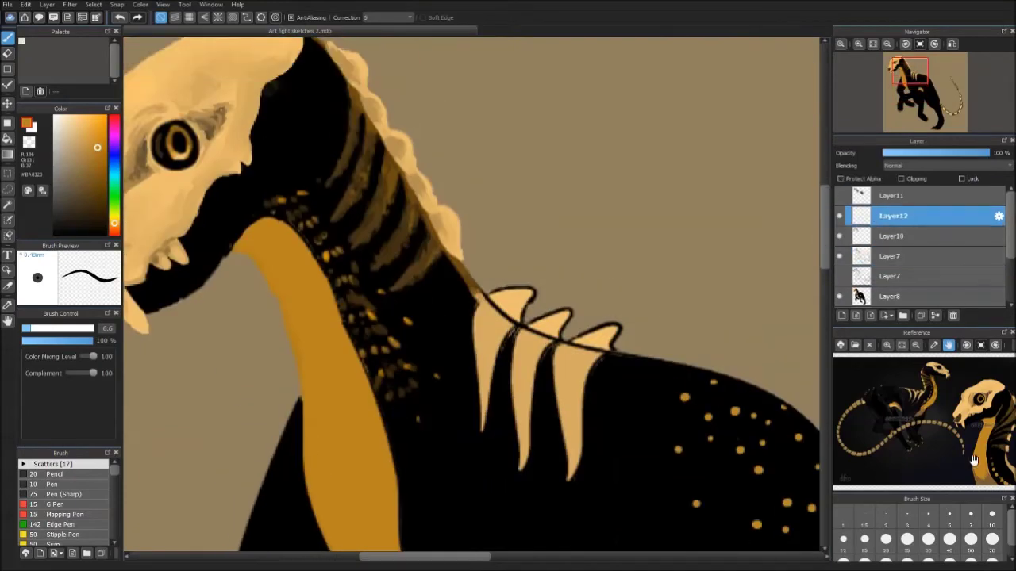
pyautogui.scroll(-3, 477, 317)
pyautogui.moveTo(425, 442); pyautogui.dragTo(385, 416)
pyautogui.moveTo(339, 362); pyautogui.dragTo(427, 444)
pyautogui.moveTo(399, 359)
pyautogui.mouseDown()
pyautogui.moveTo(394, 305)
pyautogui.moveTo(365, 400)
pyautogui.mouseUp()
pyautogui.moveTo(388, 301); pyautogui.dragTo(357, 389)
pyautogui.moveTo(389, 266)
pyautogui.mouseDown()
pyautogui.moveTo(358, 361)
pyautogui.moveTo(317, 274)
pyautogui.mouseUp()
pyautogui.moveTo(373, 353); pyautogui.dragTo(321, 278)
pyautogui.moveTo(381, 317)
pyautogui.mouseDown()
pyautogui.moveTo(330, 269)
pyautogui.moveTo(317, 242)
pyautogui.moveTo(369, 261)
pyautogui.mouseUp()
pyautogui.keyDown('alt'); pyautogui.click(324, 261); pyautogui.keyUp('alt')
pyautogui.keyDown('alt'); pyautogui.click(383, 278); pyautogui.keyUp('alt')
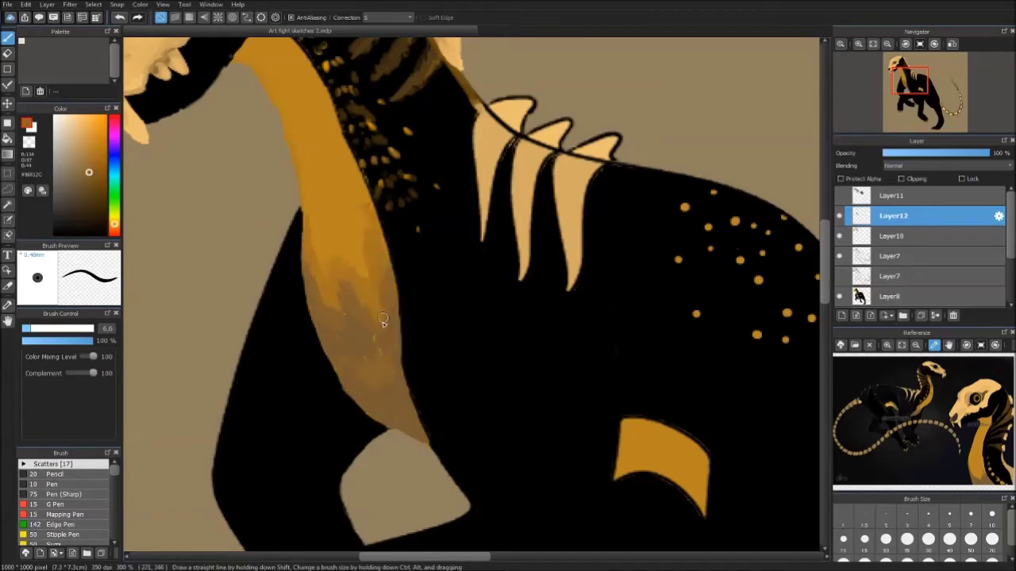
# - Blend the throat stripe's brown shading into the ochre with Watercolor (Wet) at size 12 and erase spill outside its edges
pyautogui.press('w')
pyautogui.keyDown('alt'); pyautogui.click(352, 235); pyautogui.keyUp('alt')
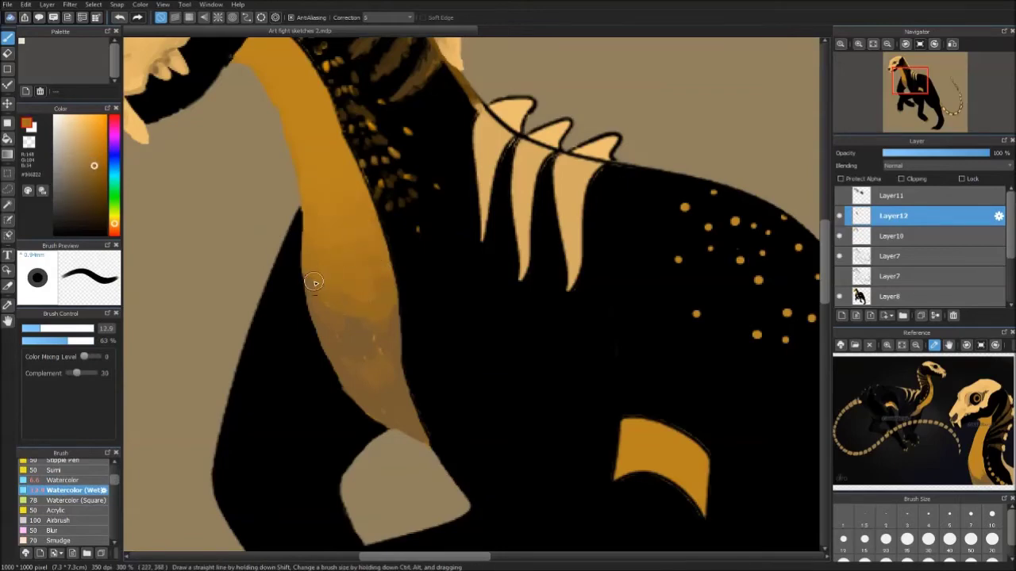
pyautogui.keyDown('alt'); pyautogui.click(318, 317); pyautogui.keyUp('alt')
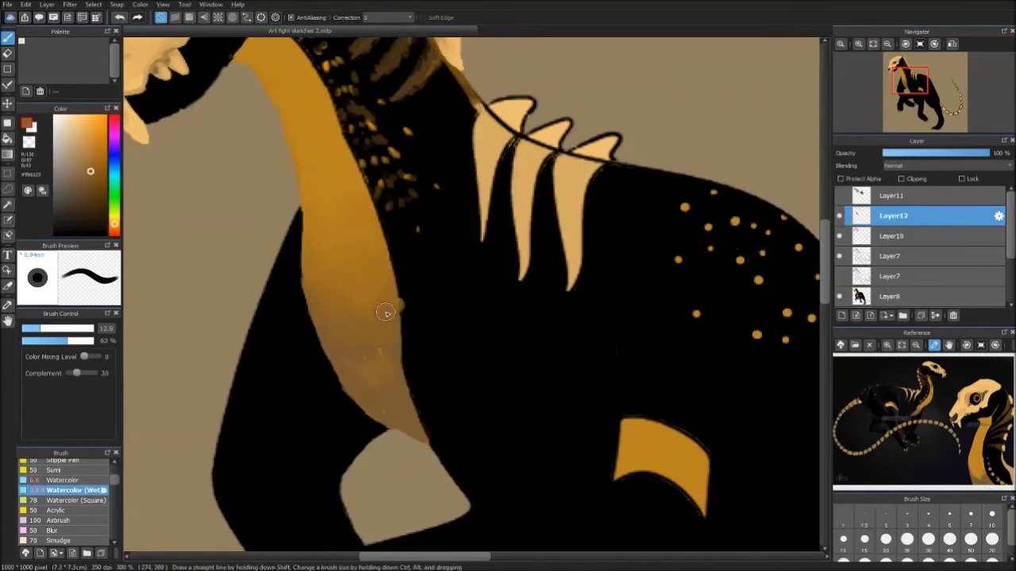
pyautogui.press('e')
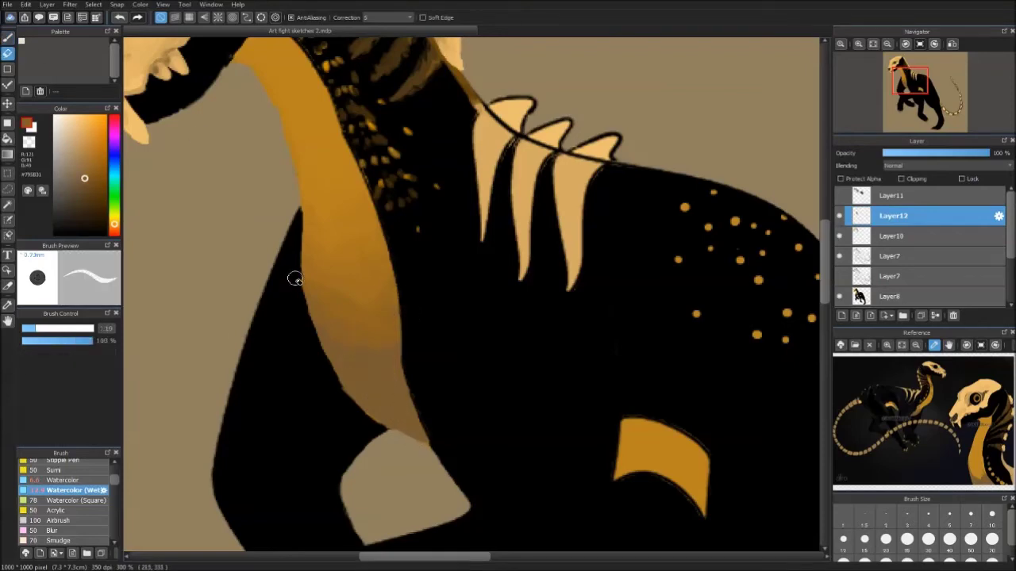
pyautogui.scroll(-3, 441, 468)
pyautogui.press('b')
pyautogui.scroll(3, 476, 302)
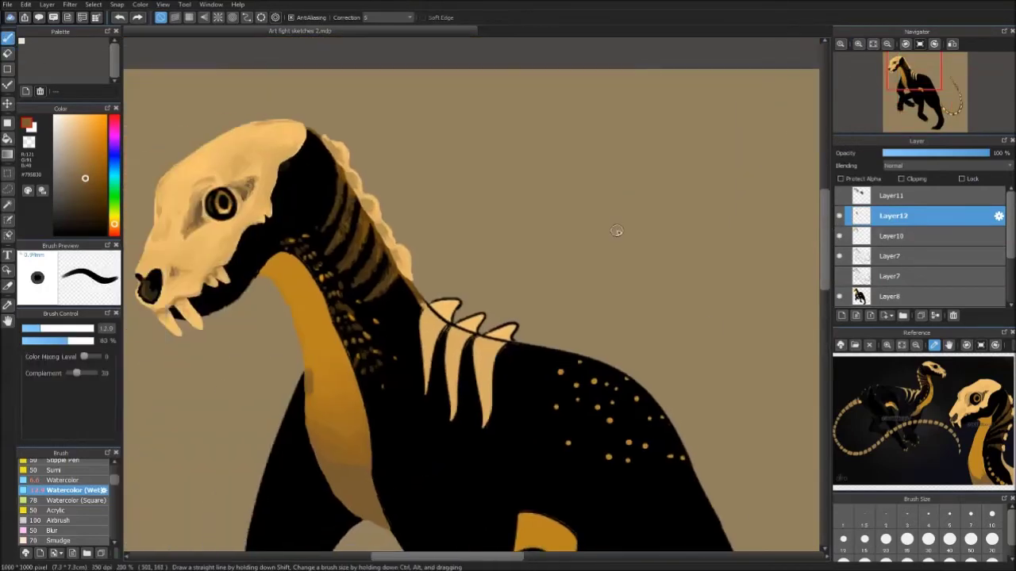
# - Smooth the throat stripe's brown-to-ochre transition with sampled intermediate tones using Watercolor (Wet) at size 12
pyautogui.scroll(3, 221, 187)
pyautogui.moveTo(222, 187)
pyautogui.mouseDown()
pyautogui.moveTo(242, 273)
pyautogui.moveTo(242, 161)
pyautogui.mouseUp()
pyautogui.keyDown('alt'); pyautogui.click(244, 242); pyautogui.keyUp('alt')
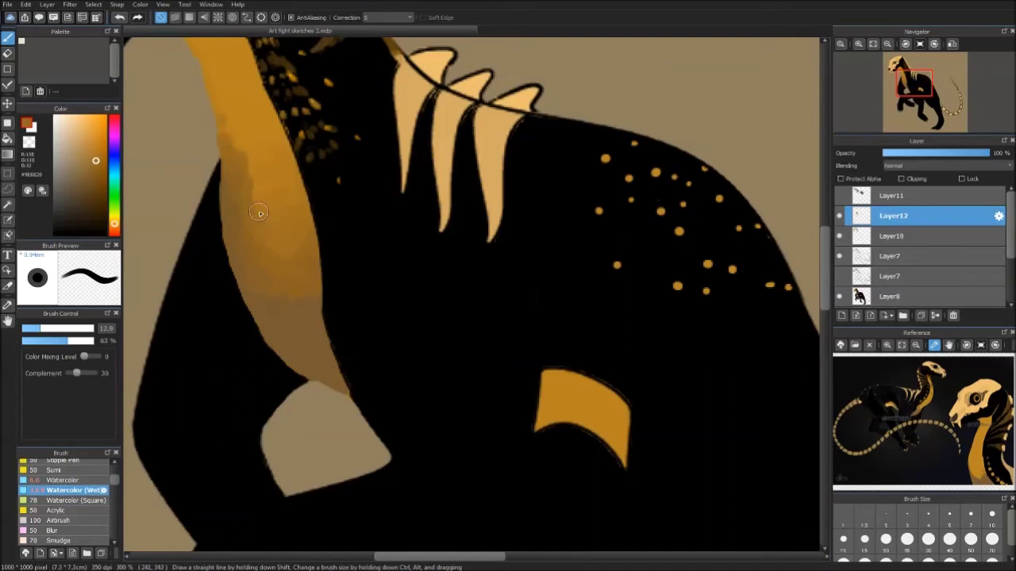
pyautogui.keyDown('alt'); pyautogui.click(245, 153); pyautogui.keyUp('alt')
pyautogui.keyDown('alt'); pyautogui.click(242, 147); pyautogui.keyUp('alt')
pyautogui.moveTo(238, 150); pyautogui.dragTo(225, 123)
pyautogui.click(101, 141)
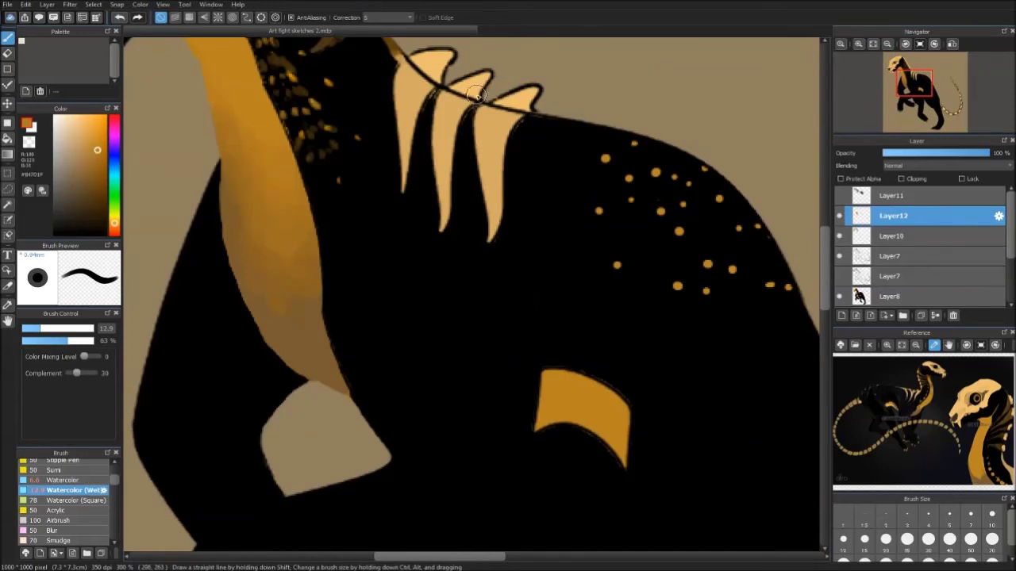
pyautogui.scroll(3, 477, 293)
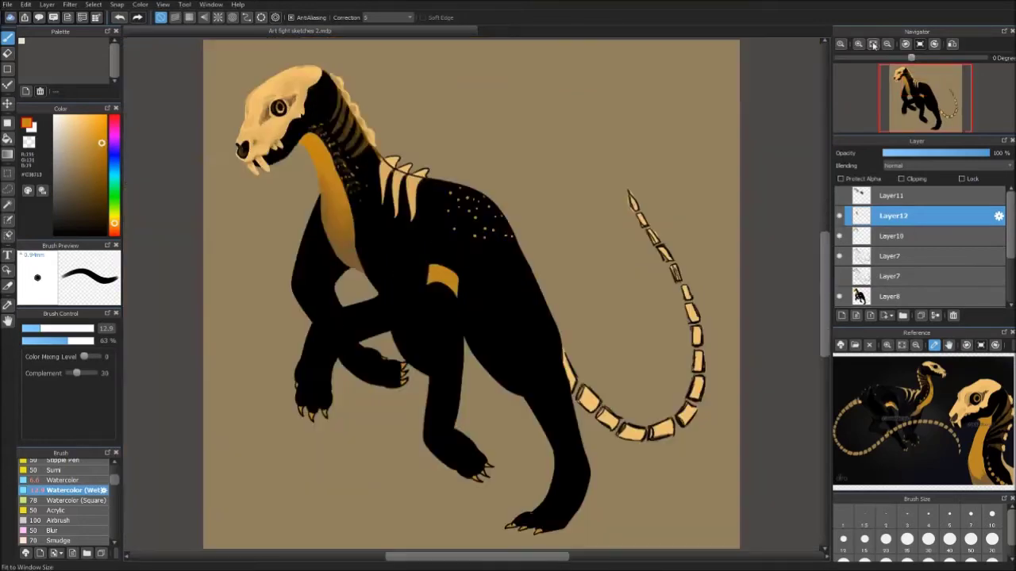
# - Shade the ochre patch above the foreleg with blended brown using Watercolor (Wet) at size 12 and clean its edge with the eraser
pyautogui.hotkey('ctrl', '0')
pyautogui.hotkey('ctrl', '+')
pyautogui.hotkey('ctrl', '+')
pyautogui.moveTo(352, 215)
pyautogui.mouseDown()
pyautogui.moveTo(369, 254)
pyautogui.moveTo(347, 261)
pyautogui.moveTo(382, 257)
pyautogui.moveTo(421, 289)
pyautogui.mouseUp()
pyautogui.hscroll(-3, 412, 239)
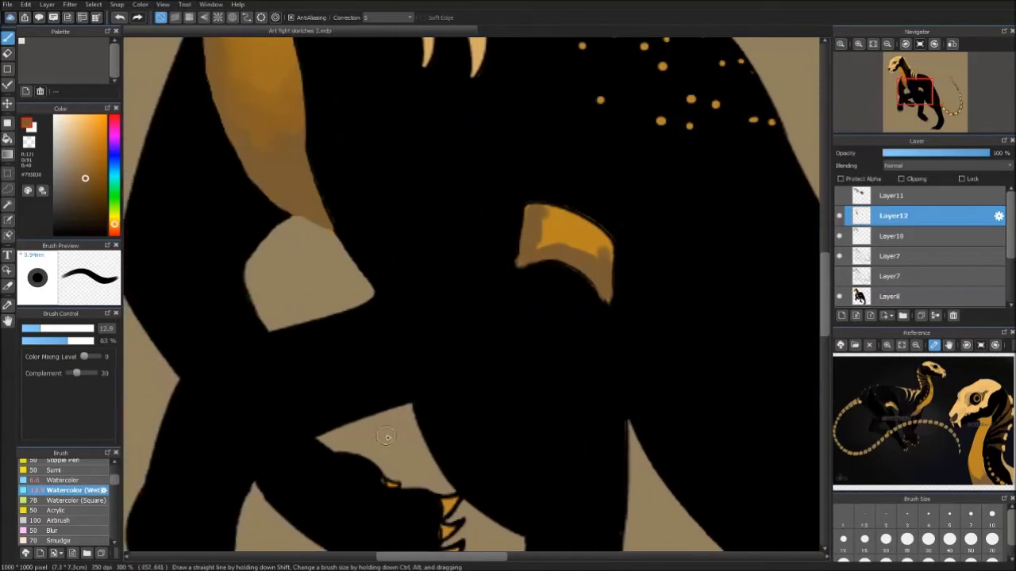
pyautogui.keyDown('alt'); pyautogui.click(547, 246); pyautogui.keyUp('alt')
pyautogui.moveTo(547, 246)
pyautogui.mouseDown()
pyautogui.moveTo(566, 222)
pyautogui.moveTo(550, 214)
pyautogui.moveTo(616, 238)
pyautogui.moveTo(562, 242)
pyautogui.mouseUp()
pyautogui.press('e')
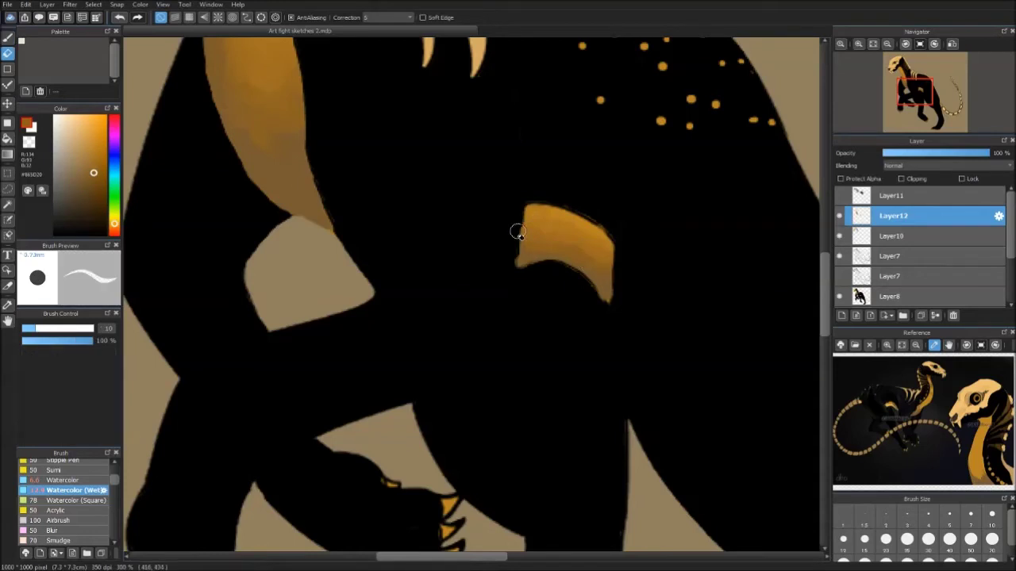
pyautogui.hotkey('ctrl', '0')
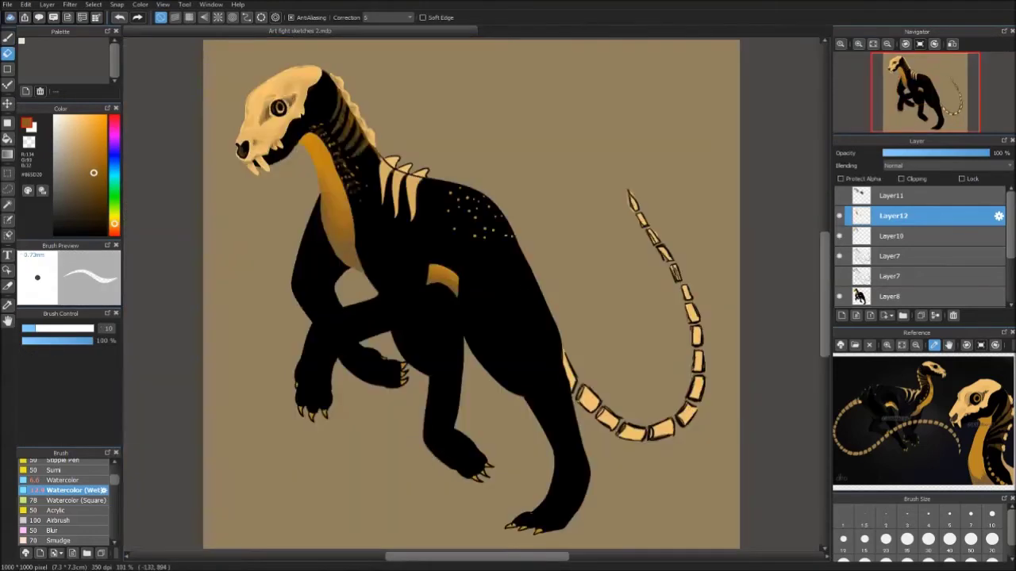
# - Paint brown shading down the lower parts of the three shoulder stripes with Watercolor (Wet) at size 4.5
pyautogui.click(9, 37)
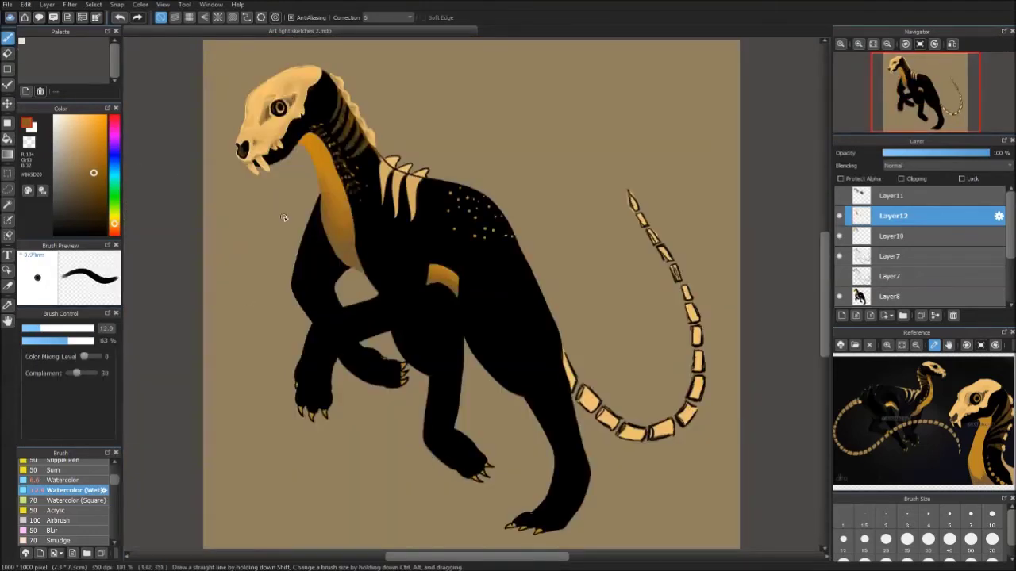
pyautogui.scroll(5, 281, 204)
pyautogui.scroll(3, 909, 433)
pyautogui.keyDown('alt'); pyautogui.click(908, 433); pyautogui.keyUp('alt')
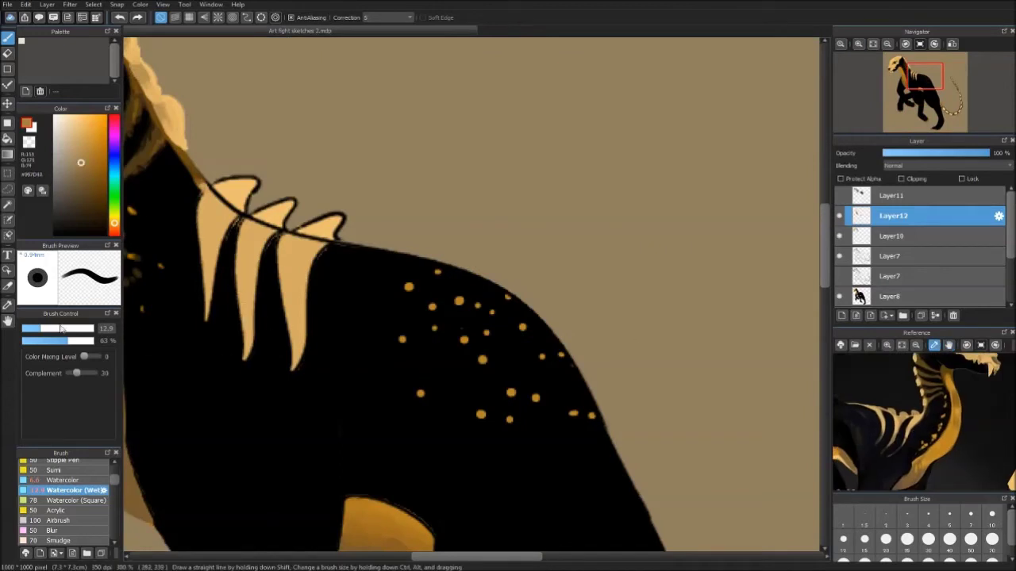
pyautogui.moveTo(244, 324); pyautogui.dragTo(246, 367)
pyautogui.moveTo(238, 266); pyautogui.dragTo(245, 329)
pyautogui.moveTo(295, 308); pyautogui.dragTo(298, 381)
pyautogui.moveTo(207, 250); pyautogui.dragTo(208, 321)
pyautogui.moveTo(210, 228)
pyautogui.mouseDown()
pyautogui.moveTo(211, 329)
pyautogui.moveTo(208, 249)
pyautogui.mouseUp()
pyautogui.moveTo(243, 295); pyautogui.dragTo(246, 370)
pyautogui.moveTo(295, 290); pyautogui.dragTo(289, 368)
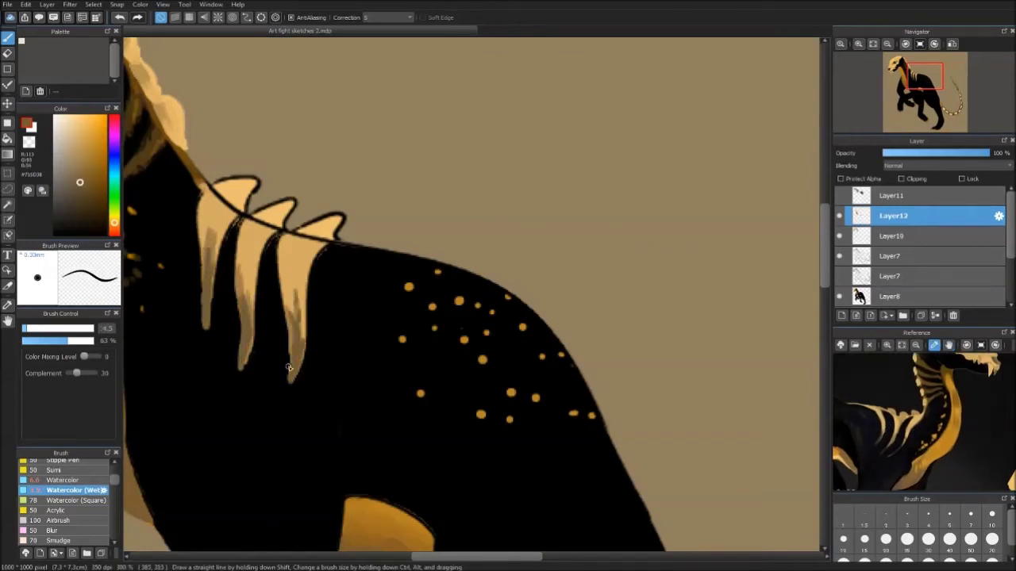
# - Set the brush's colour mixing level to 100 and blend the shoulder stripes' brown shading into the tan
pyautogui.click(93, 356)
pyautogui.moveTo(242, 265); pyautogui.dragTo(252, 361)
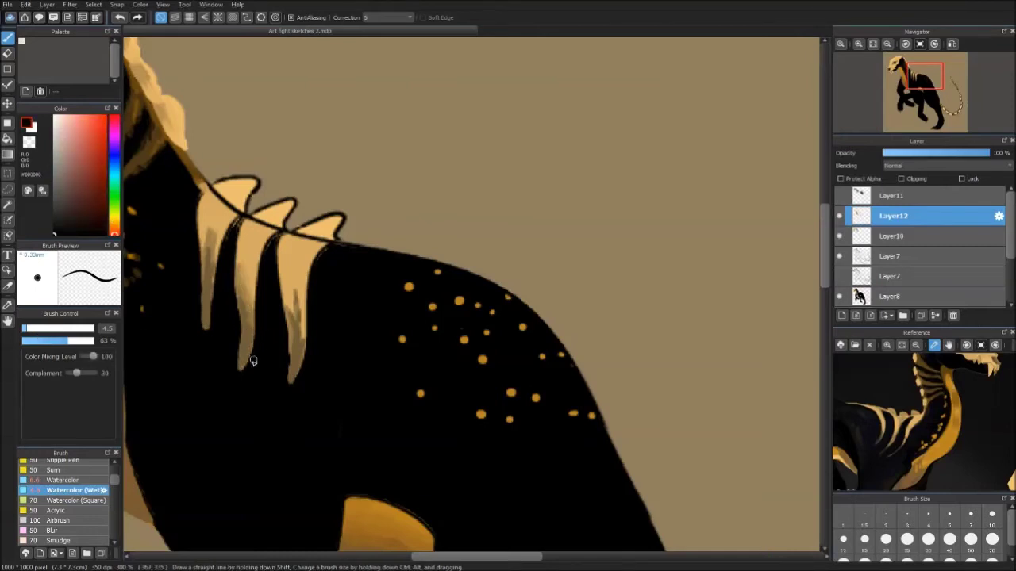
pyautogui.moveTo(297, 284)
pyautogui.mouseDown()
pyautogui.moveTo(302, 346)
pyautogui.moveTo(286, 312)
pyautogui.mouseUp()
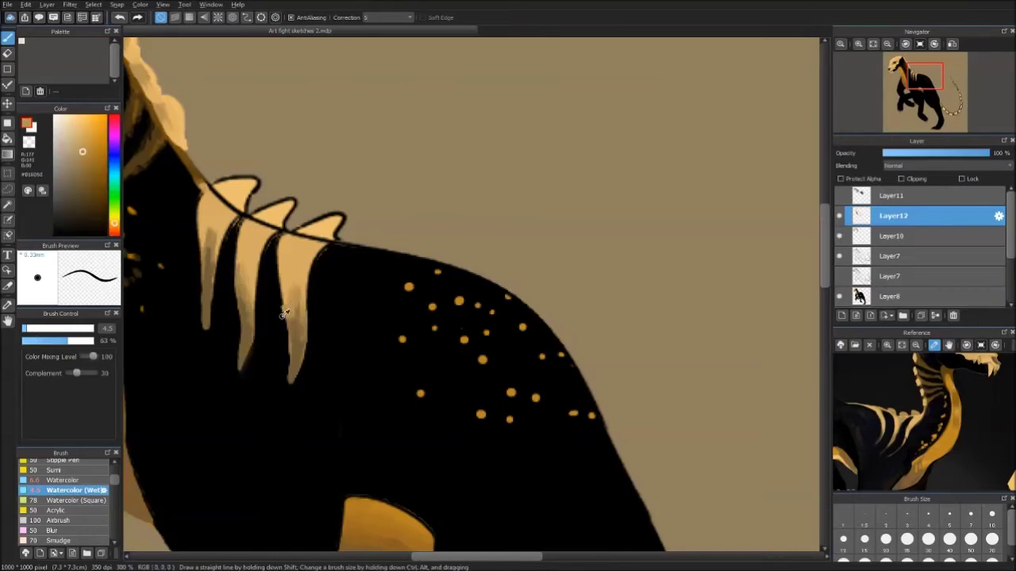
pyautogui.moveTo(209, 229); pyautogui.dragTo(212, 258)
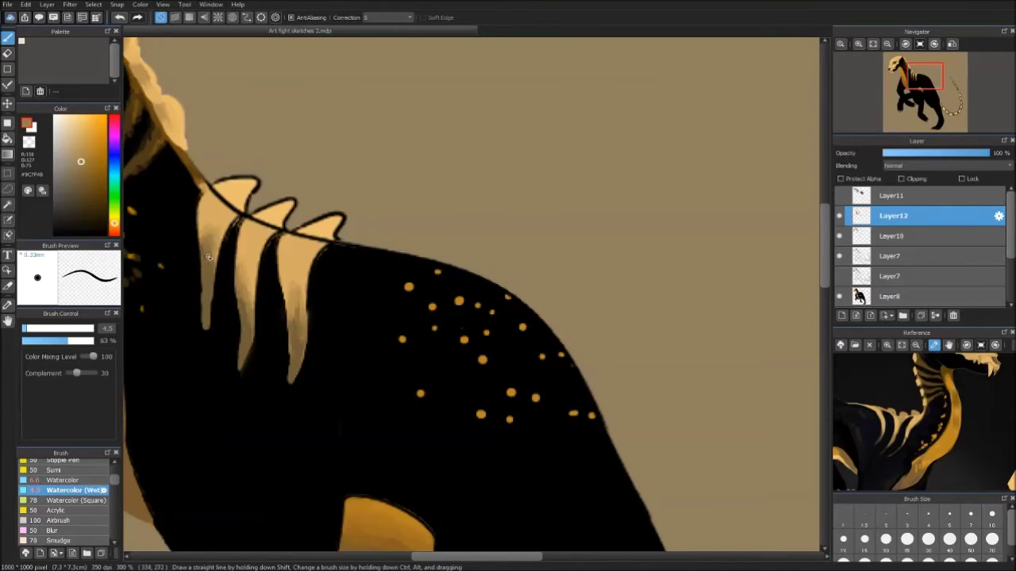
# - Paint over the black outlines of the three shoulder spines with tan, shade their bases and tidy the black gaps between the stripes
pyautogui.moveTo(205, 185)
pyautogui.mouseDown()
pyautogui.moveTo(219, 225)
pyautogui.moveTo(220, 192)
pyautogui.mouseUp()
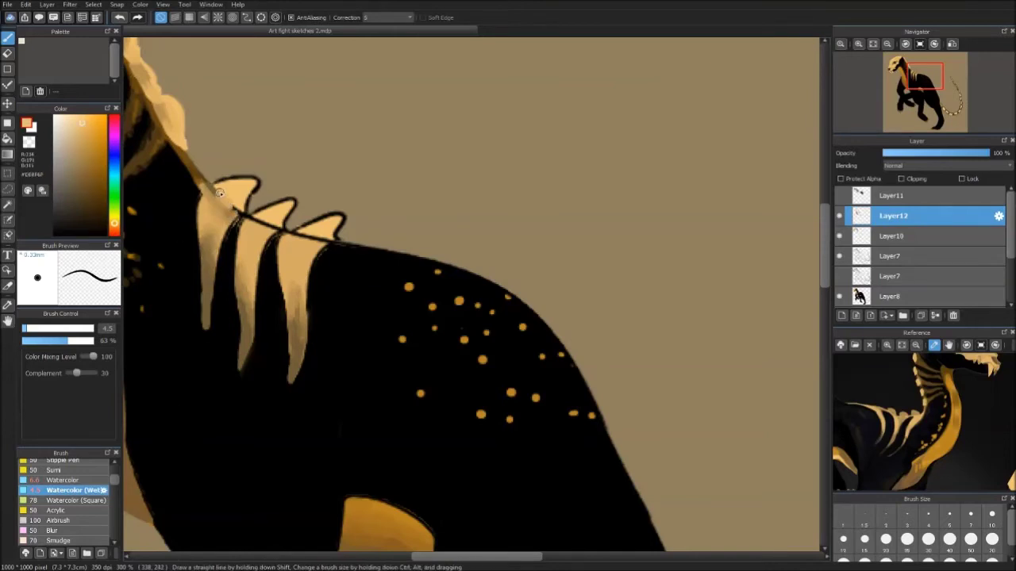
pyautogui.moveTo(294, 198)
pyautogui.mouseDown()
pyautogui.moveTo(278, 223)
pyautogui.moveTo(231, 203)
pyautogui.mouseUp()
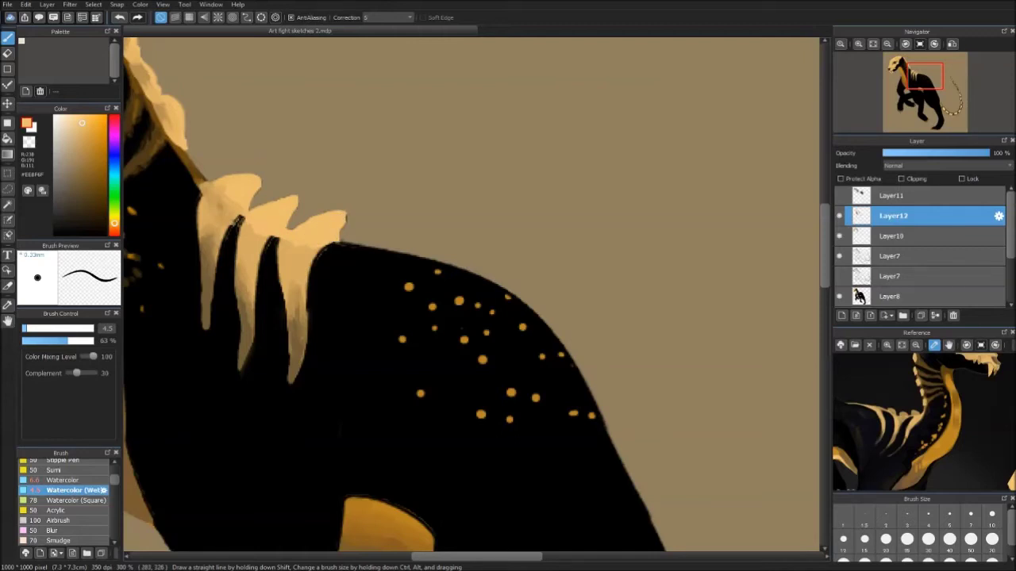
pyautogui.moveTo(238, 209); pyautogui.dragTo(241, 205)
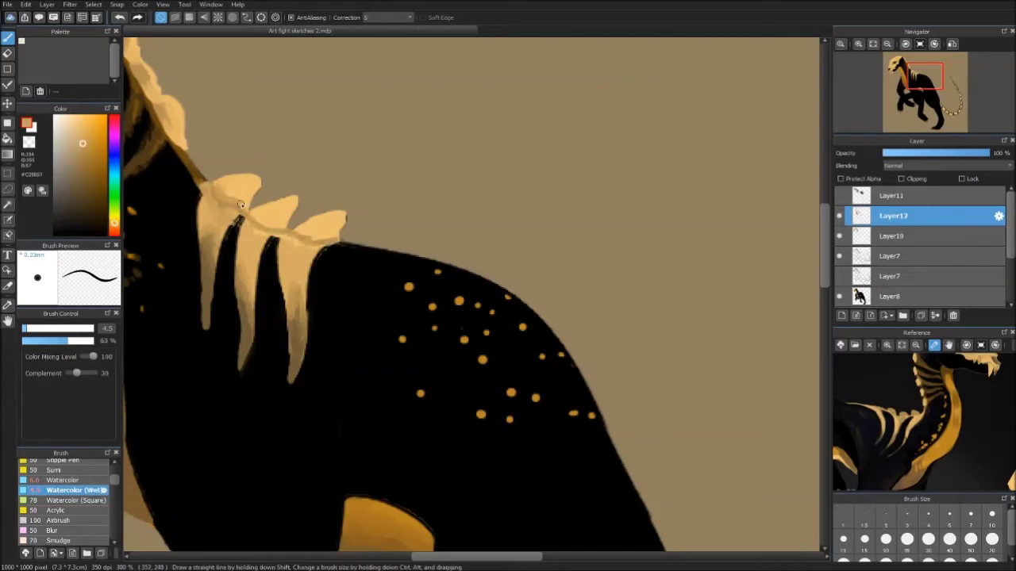
pyautogui.moveTo(299, 235); pyautogui.dragTo(311, 230)
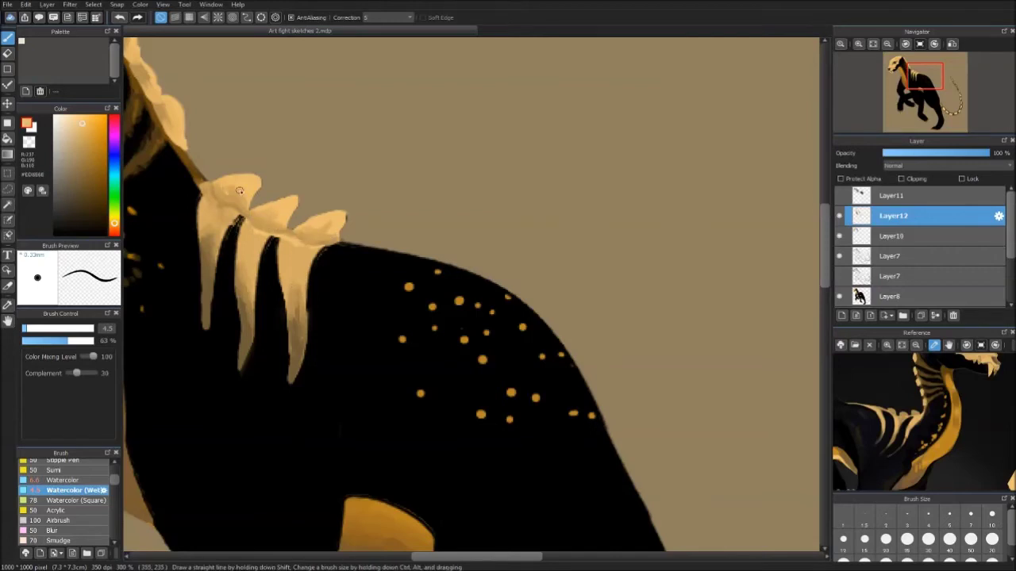
pyautogui.keyDown('alt'); pyautogui.click(267, 258); pyautogui.keyUp('alt')
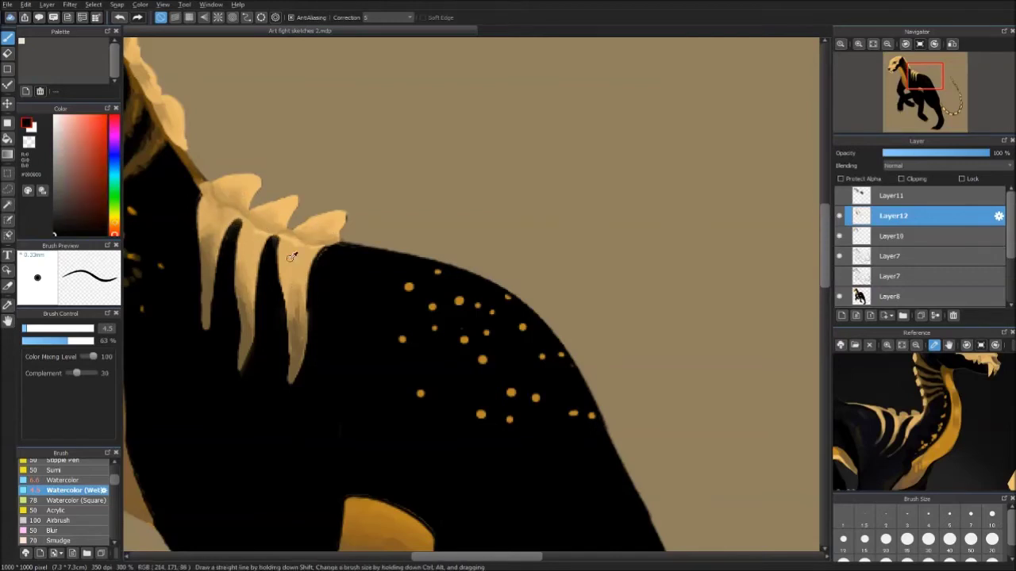
pyautogui.keyDown('alt'); pyautogui.click(242, 281); pyautogui.keyUp('alt')
# - Roughen and texture the three shoulder stripes with alternating tan, brown and black strokes using Watercolor (Square) at size 6.3
pyautogui.scroll(-5, 342, 214)
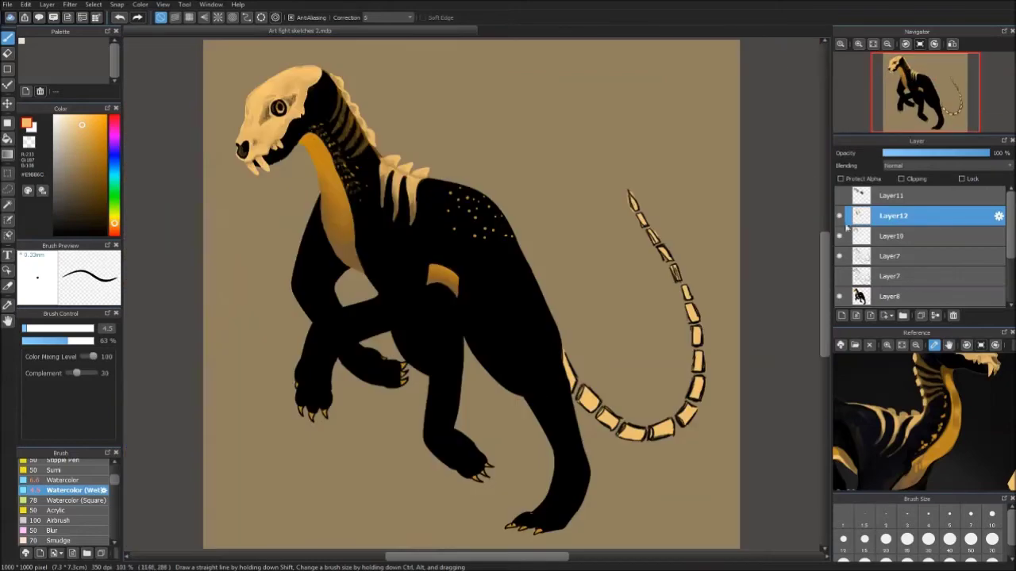
pyautogui.scroll(6, 365, 239)
pyautogui.keyDown('alt'); pyautogui.click(365, 240); pyautogui.keyUp('alt')
pyautogui.moveTo(364, 239)
pyautogui.mouseDown()
pyautogui.moveTo(371, 310)
pyautogui.moveTo(364, 411)
pyautogui.moveTo(363, 353)
pyautogui.moveTo(385, 396)
pyautogui.moveTo(376, 374)
pyautogui.moveTo(398, 320)
pyautogui.moveTo(394, 284)
pyautogui.moveTo(402, 325)
pyautogui.moveTo(379, 393)
pyautogui.moveTo(422, 472)
pyautogui.mouseUp()
pyautogui.keyDown('alt'); pyautogui.click(375, 401); pyautogui.keyUp('alt')
pyautogui.moveTo(433, 417); pyautogui.dragTo(436, 317)
pyautogui.moveTo(414, 278); pyautogui.dragTo(417, 405)
pyautogui.moveTo(422, 401); pyautogui.dragTo(421, 289)
pyautogui.moveTo(419, 329); pyautogui.dragTo(422, 401)
pyautogui.keyDown('alt'); pyautogui.click(460, 426); pyautogui.keyUp('alt')
pyautogui.moveTo(481, 484)
pyautogui.mouseDown()
pyautogui.moveTo(484, 439)
pyautogui.moveTo(462, 363)
pyautogui.moveTo(473, 297)
pyautogui.mouseUp()
pyautogui.keyDown('alt'); pyautogui.click(488, 401); pyautogui.keyUp('alt')
pyautogui.moveTo(493, 405); pyautogui.dragTo(481, 480)
pyautogui.moveTo(375, 438)
pyautogui.mouseDown()
pyautogui.moveTo(366, 404)
pyautogui.moveTo(347, 433)
pyautogui.mouseUp()
pyautogui.keyDown('alt'); pyautogui.click(346, 415); pyautogui.keyUp('alt')
pyautogui.keyDown('alt'); pyautogui.click(468, 321); pyautogui.keyUp('alt')
pyautogui.moveTo(529, 306); pyautogui.dragTo(499, 396)
pyautogui.moveTo(523, 353); pyautogui.dragTo(503, 356)
pyautogui.keyDown('alt'); pyautogui.click(533, 326); pyautogui.keyUp('alt')
pyautogui.keyDown('alt'); pyautogui.click(517, 349); pyautogui.keyUp('alt')
pyautogui.scroll(-6, 354, 430)
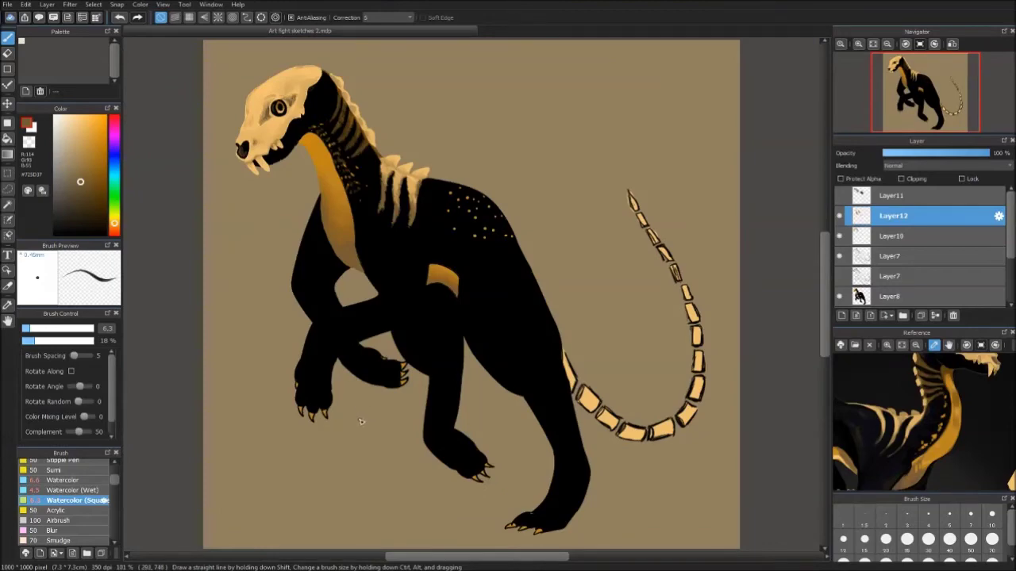
# - Enlarge the ochre spots on the back and add smaller ones among them with Watercolor (Square) at size 6.3
pyautogui.scroll(4, 468, 198)
pyautogui.keyDown('alt'); pyautogui.click(441, 235); pyautogui.keyUp('alt')
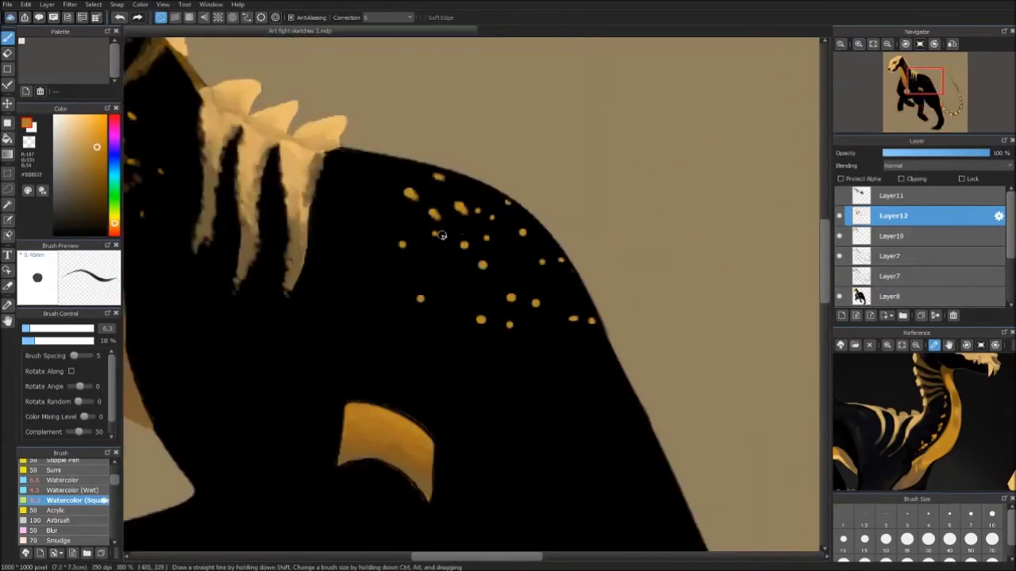
pyautogui.click(481, 214)
pyautogui.click(469, 226)
pyautogui.click(521, 245)
pyautogui.click(441, 193)
pyautogui.click(449, 274)
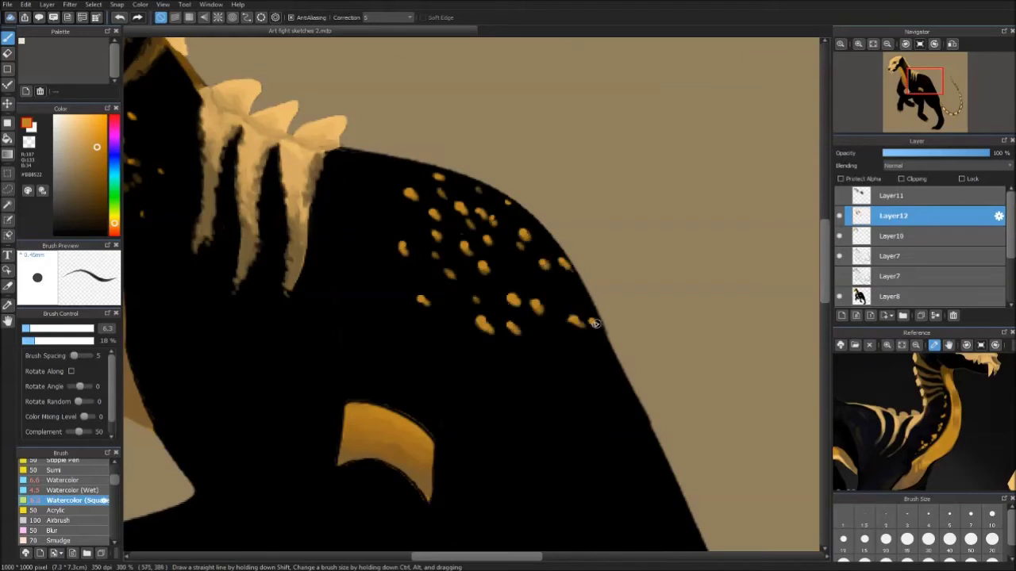
# - Cut black marks into the back spots and roughen the upper back's contour with jagged black strokes
pyautogui.keyDown('alt'); pyautogui.click(449, 339); pyautogui.keyUp('alt')
pyautogui.click(390, 198)
pyautogui.click(409, 194)
pyautogui.moveTo(455, 182)
pyautogui.mouseDown()
pyautogui.moveTo(472, 171)
pyautogui.moveTo(587, 269)
pyautogui.moveTo(634, 381)
pyautogui.moveTo(603, 301)
pyautogui.mouseUp()
pyautogui.moveTo(341, 151); pyautogui.dragTo(378, 154)
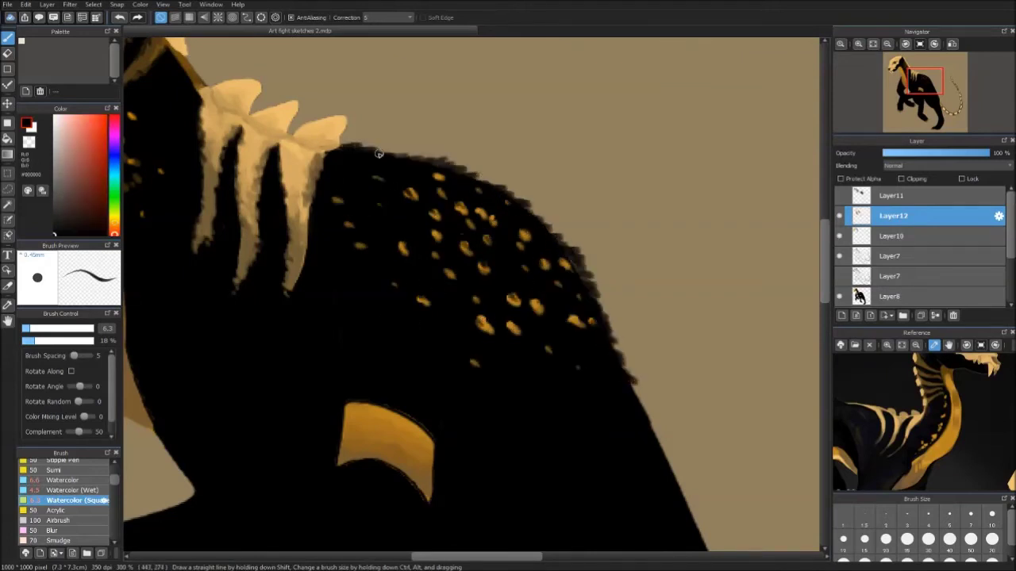
# - Extend the spot pattern down the hind flank with dimmer ochre and brown spots, and check it against the Layer11 glow
pyautogui.scroll(-5, 826, 274)
pyautogui.keyDown('alt'); pyautogui.click(631, 190); pyautogui.keyUp('alt')
pyautogui.click(596, 159)
pyautogui.click(517, 211)
pyautogui.scroll(5, 822, 264)
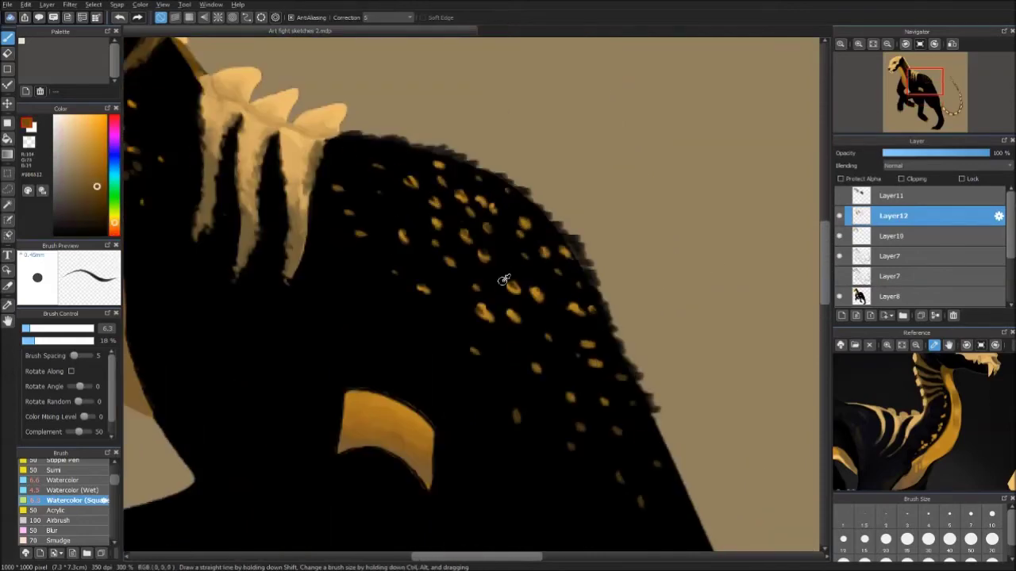
pyautogui.keyDown('alt'); pyautogui.click(607, 309); pyautogui.keyUp('alt')
pyautogui.hotkey('ctrl', '0')
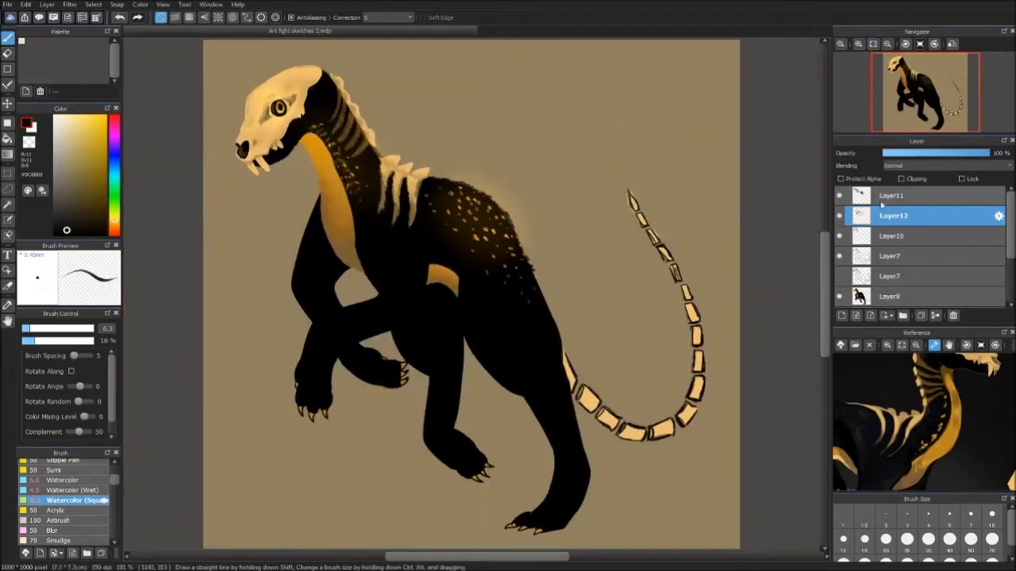
pyautogui.press('Up')
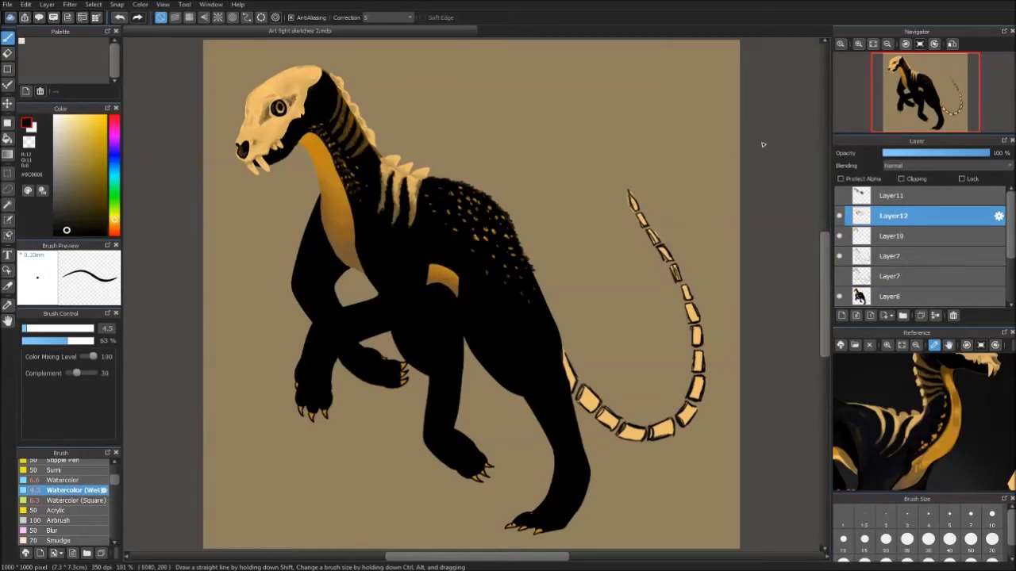
# - Cover the black outline of the tail's base segment with sampled tones on Layer12 using Watercolor (Wet) at size 4.5
pyautogui.hotkey('ctrl', '+')
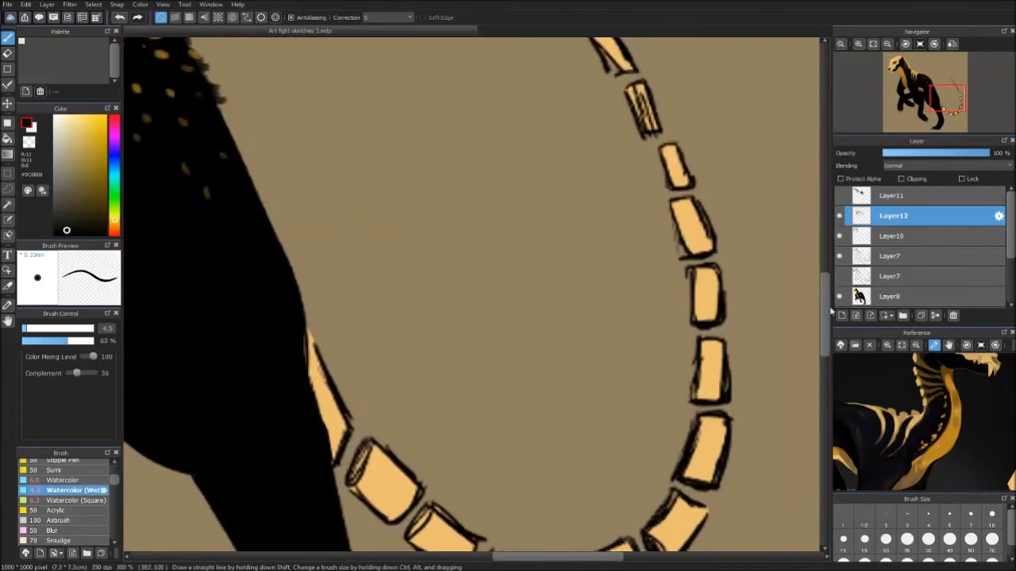
pyautogui.click(841, 231)
pyautogui.click(839, 216)
pyautogui.keyDown('alt'); pyautogui.click(311, 166); pyautogui.keyUp('alt')
pyautogui.moveTo(318, 176); pyautogui.dragTo(343, 279)
pyautogui.scroll(-3, 349, 246)
pyautogui.hscroll(3, 349, 246)
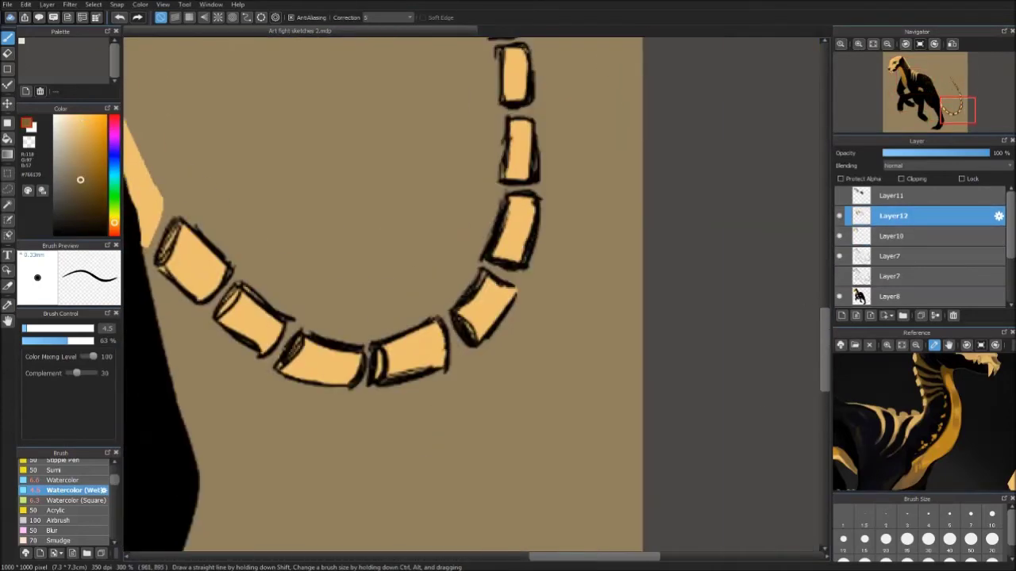
# - Paint a brown open end and tan shading on the first cylindrical tail segment, covering most of its black outline
pyautogui.keyDown('alt'); pyautogui.click(192, 223); pyautogui.keyUp('alt')
pyautogui.moveTo(192, 222)
pyautogui.mouseDown()
pyautogui.moveTo(190, 170)
pyautogui.moveTo(168, 218)
pyautogui.moveTo(183, 227)
pyautogui.moveTo(206, 200)
pyautogui.moveTo(182, 165)
pyautogui.moveTo(170, 220)
pyautogui.moveTo(198, 196)
pyautogui.moveTo(172, 224)
pyautogui.moveTo(183, 222)
pyautogui.moveTo(189, 179)
pyautogui.mouseUp()
pyautogui.keyDown('alt'); pyautogui.click(193, 179); pyautogui.keyUp('alt')
pyautogui.keyDown('alt'); pyautogui.click(203, 223); pyautogui.keyUp('alt')
pyautogui.moveTo(203, 224)
pyautogui.mouseDown()
pyautogui.moveTo(221, 206)
pyautogui.moveTo(216, 237)
pyautogui.mouseUp()
pyautogui.keyDown('alt'); pyautogui.click(159, 191); pyautogui.keyUp('alt')
pyautogui.moveTo(159, 190); pyautogui.dragTo(151, 131)
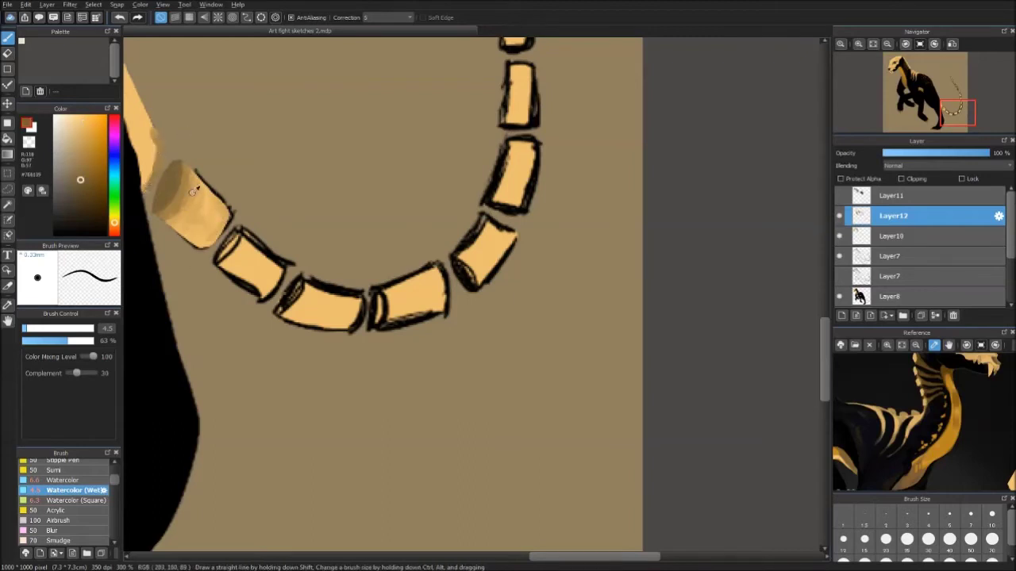
# - Blend the shading on the tail's base segment and retouch its border with the black leg
pyautogui.press('e')
pyautogui.press('b')
pyautogui.keyDown('alt'); pyautogui.click(440, 318); pyautogui.keyUp('alt')
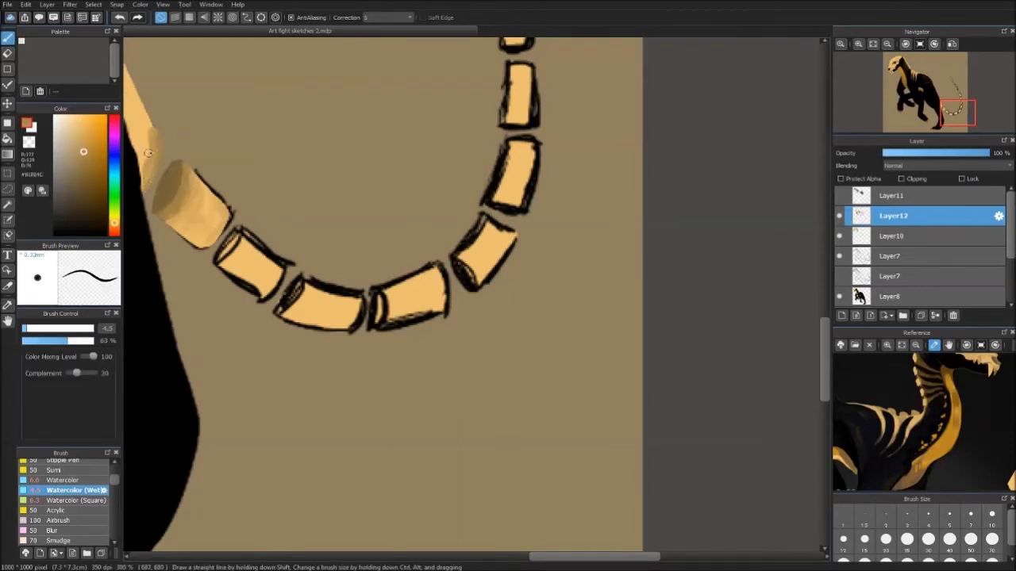
pyautogui.hscroll(-5, 139, 95)
pyautogui.keyDown('alt'); pyautogui.click(210, 165); pyautogui.keyUp('alt')
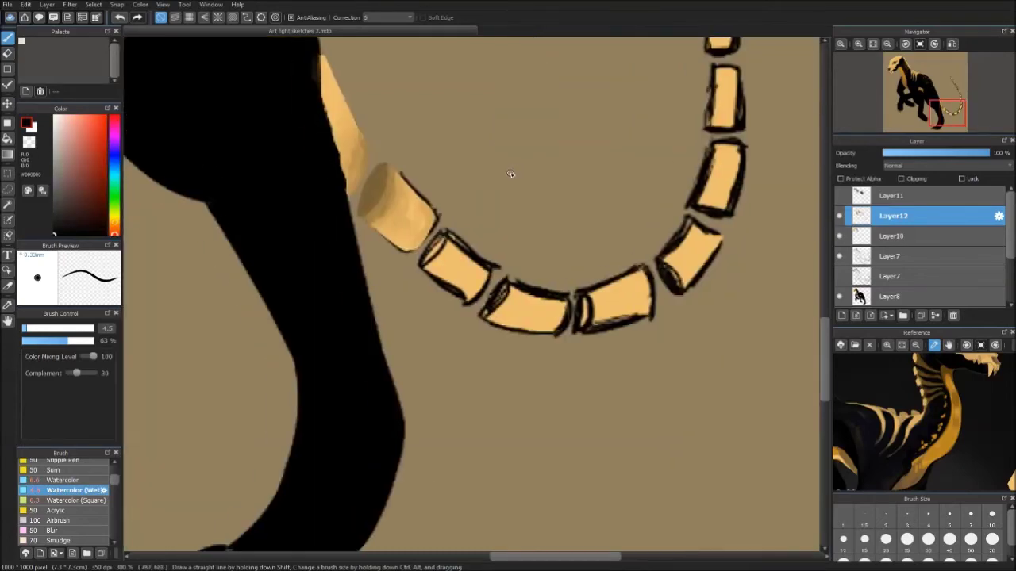
# - Add fine shading strokes along the neck ridge and shoulder spines with the Watercolor brush at size 3.8
pyautogui.scroll(-5, 511, 174)
pyautogui.scroll(5, 375, 135)
pyautogui.keyDown('alt'); pyautogui.click(375, 135); pyautogui.keyUp('alt')
pyautogui.moveTo(375, 135); pyautogui.dragTo(431, 236)
pyautogui.keyDown('alt'); pyautogui.click(497, 283); pyautogui.keyUp('alt')
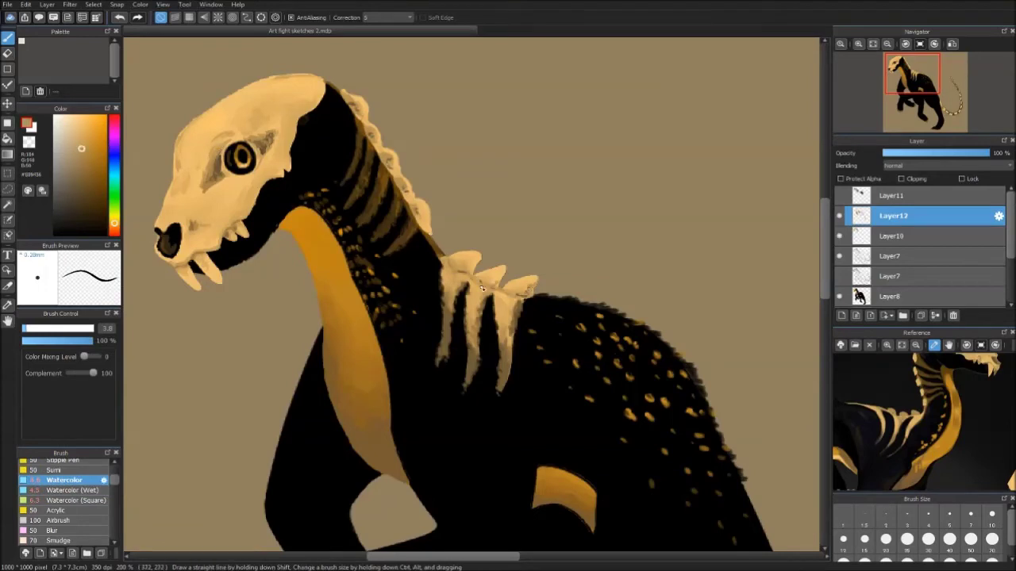
# - Texture the first cylindrical tail segment with fine brown strokes using the Watercolor brush at size 3.8
pyautogui.scroll(-5, 481, 288)
pyautogui.scroll(5, 645, 355)
pyautogui.keyDown('alt'); pyautogui.click(644, 354); pyautogui.keyUp('alt')
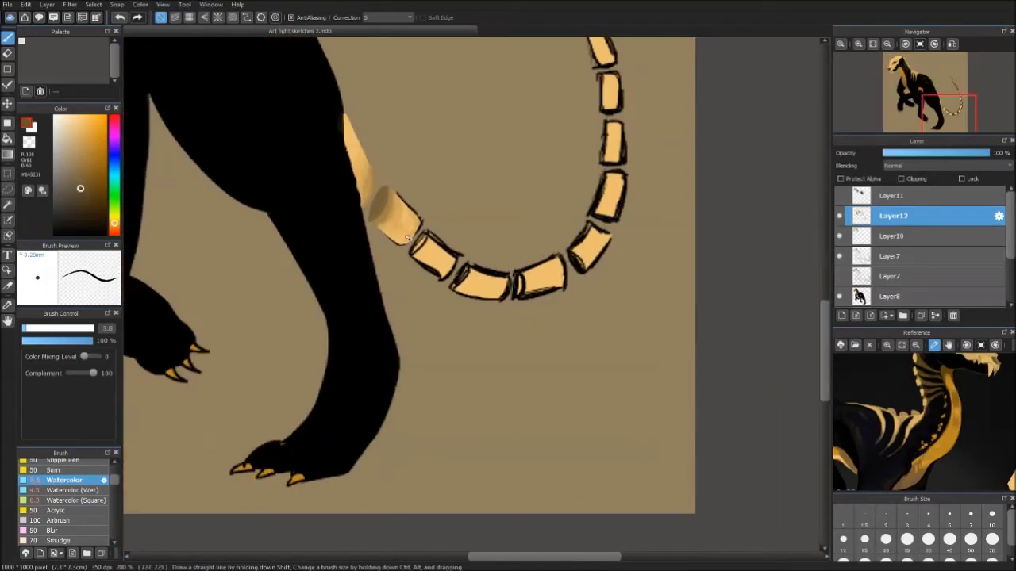
pyautogui.keyDown('alt'); pyautogui.click(386, 205); pyautogui.keyUp('alt')
pyautogui.moveTo(388, 208)
pyautogui.mouseDown()
pyautogui.moveTo(399, 235)
pyautogui.moveTo(414, 222)
pyautogui.moveTo(387, 202)
pyautogui.moveTo(421, 250)
pyautogui.mouseUp()
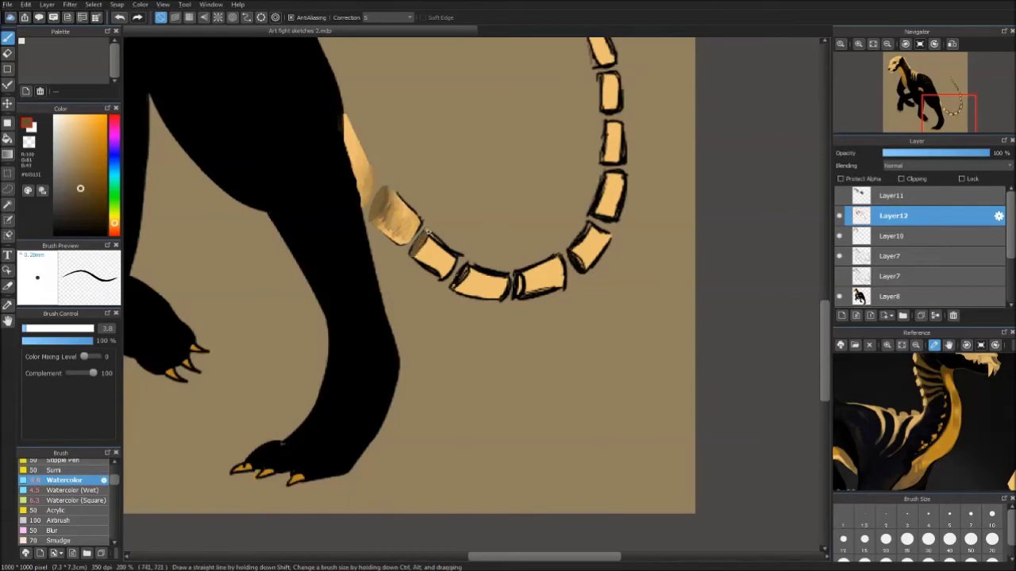
# - Paint the second cylindrical tail segment's brown open end and tan body over its black outline
pyautogui.scroll(3, 468, 293)
pyautogui.moveTo(361, 186); pyautogui.dragTo(357, 220)
pyautogui.keyDown('alt'); pyautogui.click(358, 199); pyautogui.keyUp('alt')
pyautogui.keyDown('alt'); pyautogui.click(358, 208); pyautogui.keyUp('alt')
pyautogui.moveTo(373, 186)
pyautogui.mouseDown()
pyautogui.moveTo(372, 238)
pyautogui.moveTo(388, 232)
pyautogui.moveTo(420, 262)
pyautogui.mouseUp()
pyautogui.moveTo(421, 198)
pyautogui.mouseDown()
pyautogui.moveTo(437, 238)
pyautogui.moveTo(440, 230)
pyautogui.mouseUp()
# - Blend the second tail segment's shading with Watercolor (Wet) at size 4.5 and refine it with the Watercolor brush at size 3.8
pyautogui.click(72, 491)
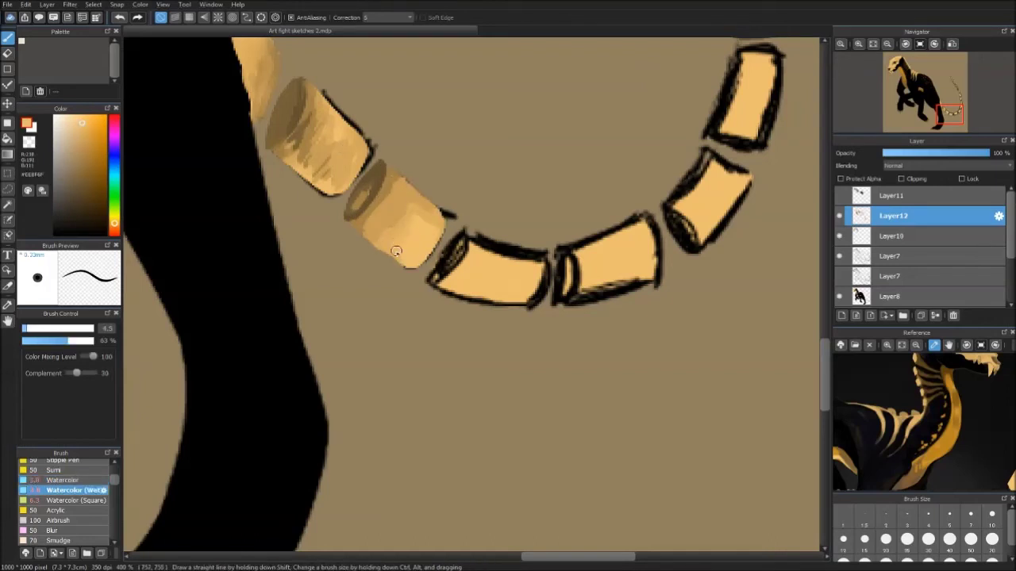
pyautogui.keyDown('alt'); pyautogui.click(379, 233); pyautogui.keyUp('alt')
pyautogui.moveTo(381, 187)
pyautogui.mouseDown()
pyautogui.moveTo(365, 227)
pyautogui.moveTo(389, 200)
pyautogui.moveTo(393, 254)
pyautogui.mouseUp()
pyautogui.keyDown('alt'); pyautogui.click(384, 251); pyautogui.keyUp('alt')
pyautogui.click(63, 480)
pyautogui.keyDown('alt'); pyautogui.click(397, 246); pyautogui.keyUp('alt')
pyautogui.hotkey('ctrl', '0')
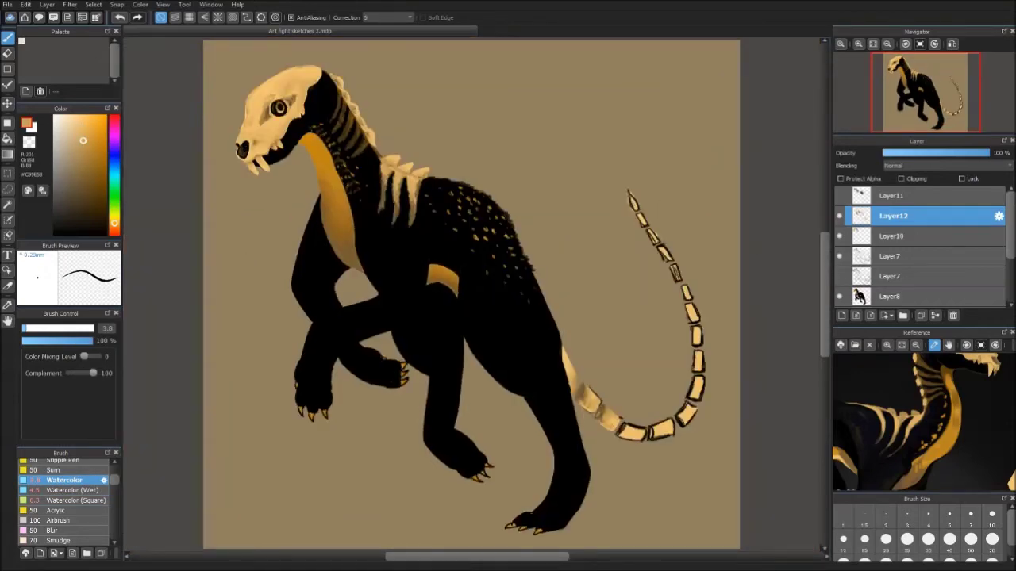
# - Paint brown open ends over the sketch lines on the third, fourth and fifth tail segments with Watercolor (Wet)
pyautogui.scroll(5, 659, 429)
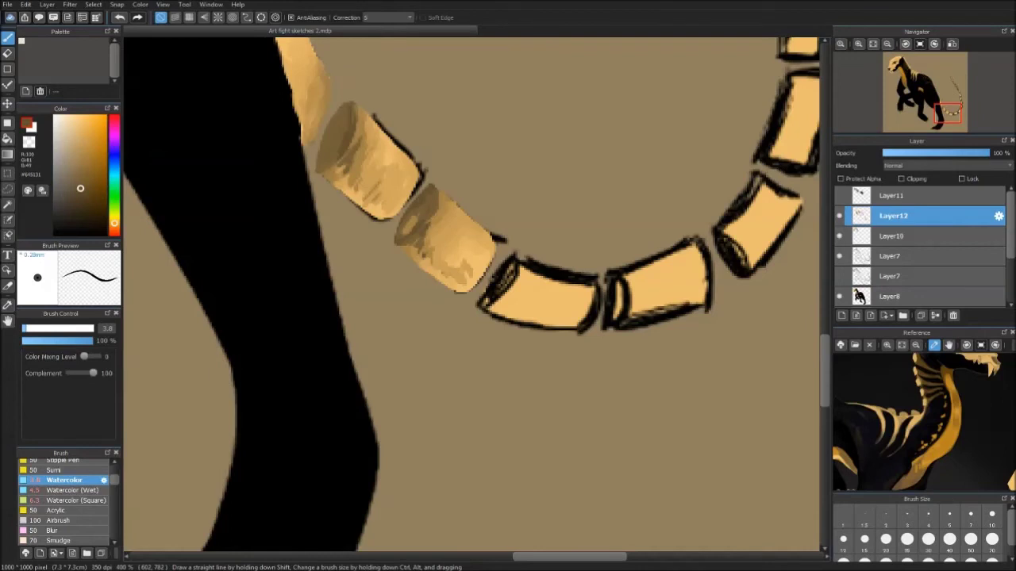
pyautogui.click(63, 490)
pyautogui.moveTo(488, 305); pyautogui.dragTo(508, 266)
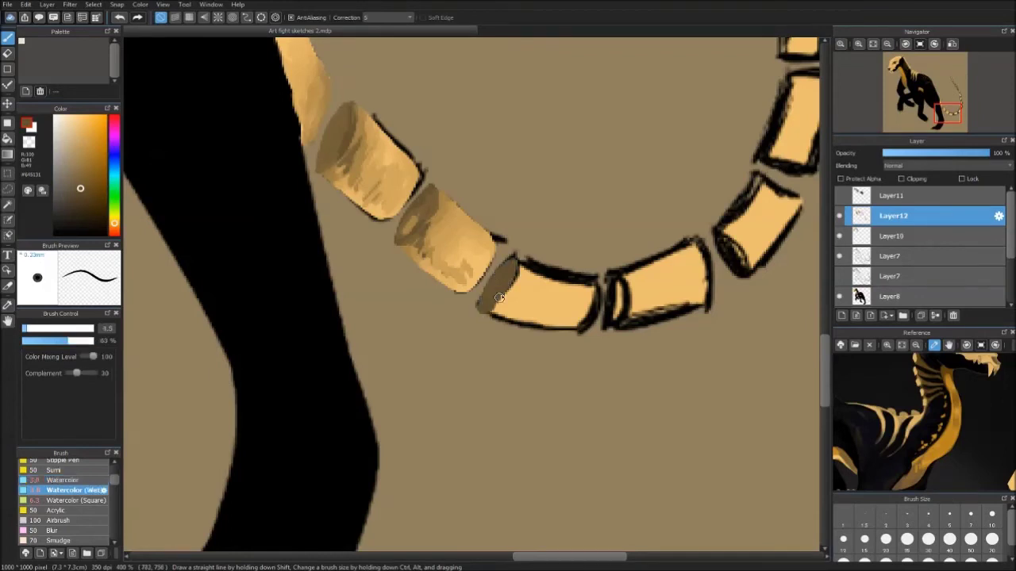
pyautogui.moveTo(623, 278); pyautogui.dragTo(619, 322)
pyautogui.moveTo(742, 234); pyautogui.dragTo(726, 270)
pyautogui.moveTo(496, 309)
pyautogui.mouseDown()
pyautogui.moveTo(514, 277)
pyautogui.moveTo(496, 311)
pyautogui.mouseUp()
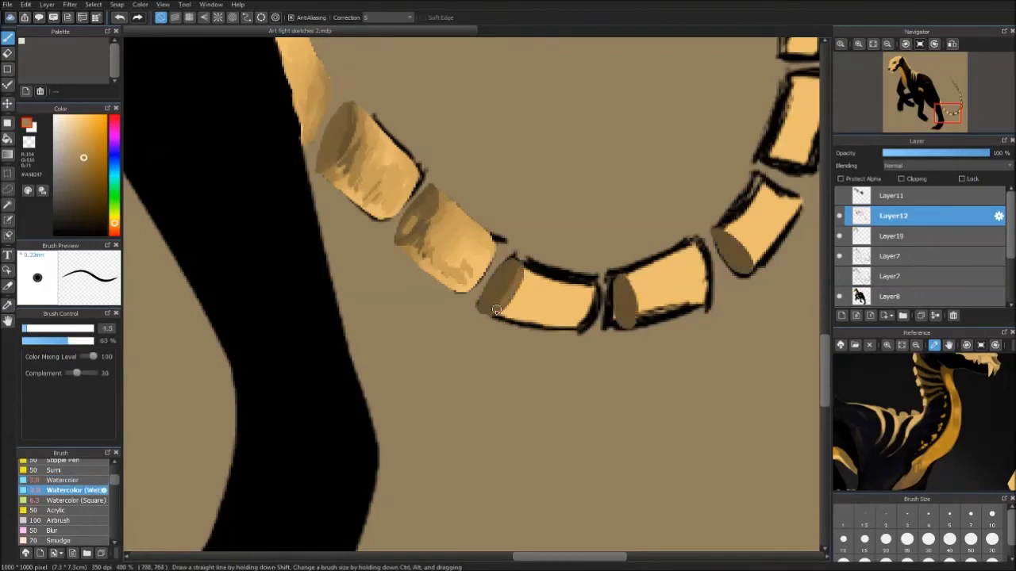
# - Add brown shading beside the open ends of the third, fourth and fifth tail segments with Watercolor (Wet) at size 4.5
pyautogui.moveTo(508, 270); pyautogui.dragTo(501, 321)
pyautogui.moveTo(635, 270); pyautogui.dragTo(630, 325)
pyautogui.moveTo(742, 222)
pyautogui.mouseDown()
pyautogui.moveTo(726, 266)
pyautogui.moveTo(728, 250)
pyautogui.mouseUp()
pyautogui.moveTo(641, 270); pyautogui.dragTo(629, 308)
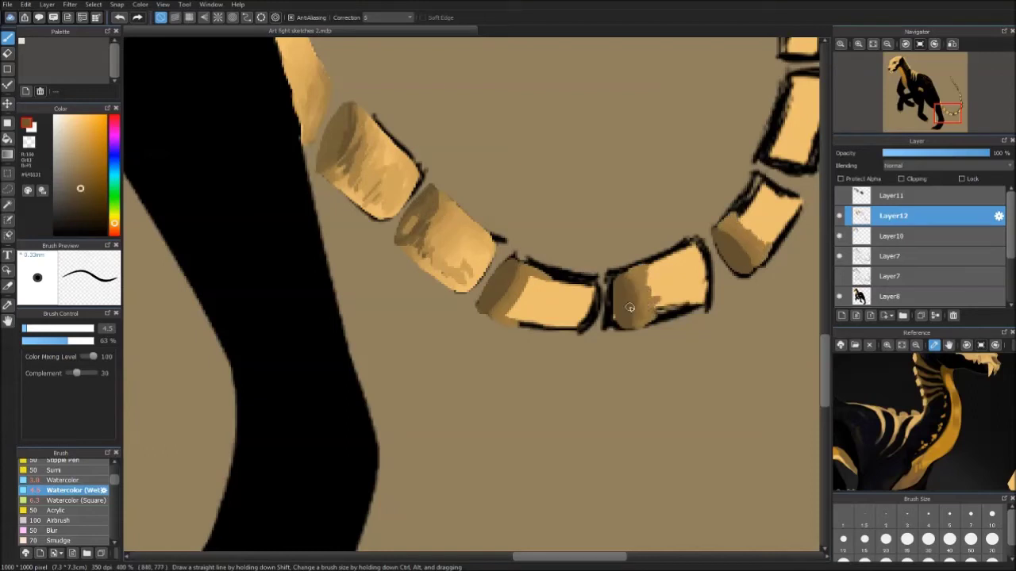
pyautogui.moveTo(512, 315)
pyautogui.mouseDown()
pyautogui.moveTo(524, 270)
pyautogui.moveTo(535, 329)
pyautogui.moveTo(548, 278)
pyautogui.moveTo(546, 332)
pyautogui.moveTo(567, 289)
pyautogui.moveTo(483, 317)
pyautogui.moveTo(507, 287)
pyautogui.mouseUp()
pyautogui.moveTo(647, 262); pyautogui.dragTo(674, 312)
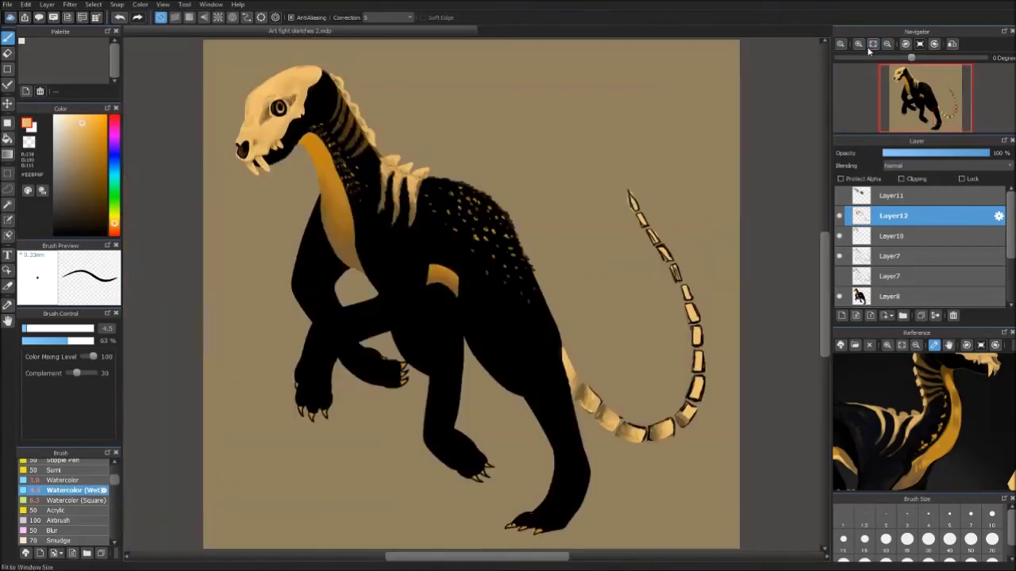
# - Blend the third to fifth tail segments and shade the sixth's lower end, checking the colouring with the line art layer hidden
pyautogui.click(858, 44)
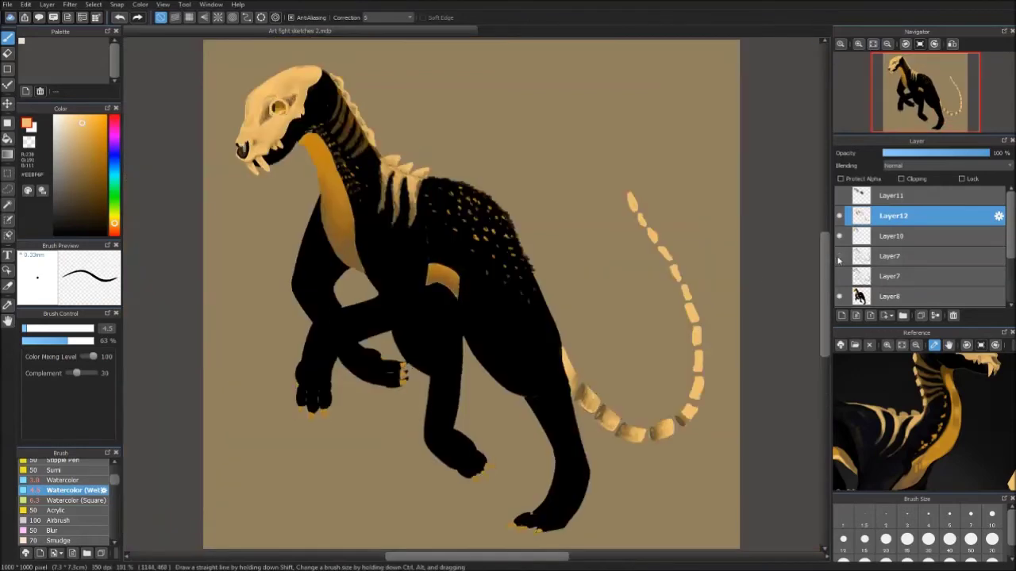
pyautogui.click(857, 43)
pyautogui.moveTo(468, 246)
pyautogui.mouseDown()
pyautogui.moveTo(500, 222)
pyautogui.moveTo(500, 206)
pyautogui.moveTo(527, 198)
pyautogui.moveTo(531, 158)
pyautogui.mouseUp()
pyautogui.moveTo(508, 206)
pyautogui.mouseDown()
pyautogui.moveTo(547, 167)
pyautogui.moveTo(528, 218)
pyautogui.moveTo(520, 207)
pyautogui.mouseUp()
pyautogui.keyDown('alt'); pyautogui.click(491, 235); pyautogui.keyUp('alt')
pyautogui.moveTo(527, 132)
pyautogui.mouseDown()
pyautogui.moveTo(548, 119)
pyautogui.moveTo(531, 122)
pyautogui.moveTo(554, 89)
pyautogui.moveTo(567, 135)
pyautogui.moveTo(542, 63)
pyautogui.mouseUp()
pyautogui.keyDown('alt'); pyautogui.click(532, 123); pyautogui.keyUp('alt')
pyautogui.keyDown('alt'); pyautogui.click(555, 103); pyautogui.keyUp('alt')
pyautogui.scroll(5, 540, 159)
pyautogui.click(839, 255)
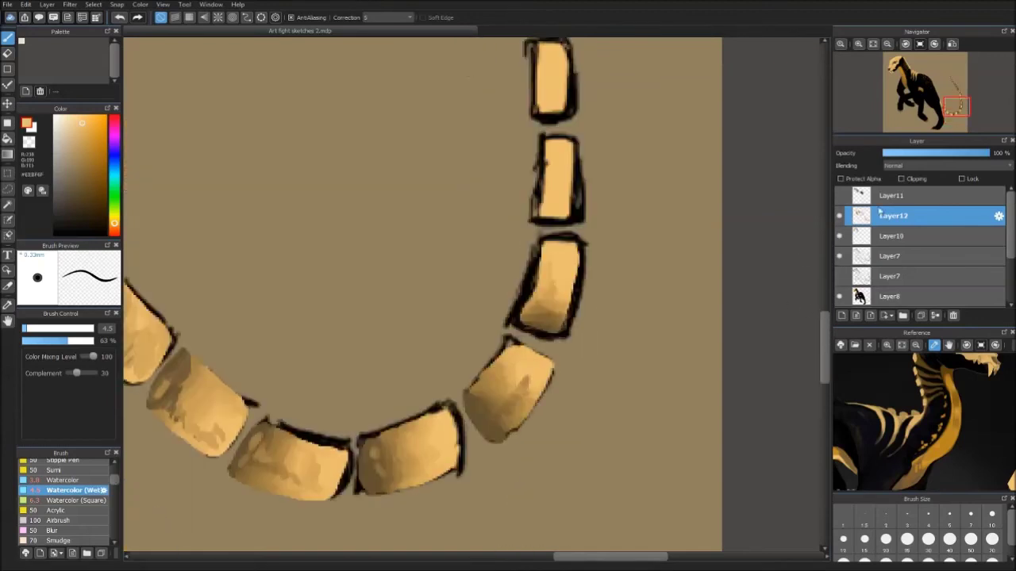
# - Erase the black outlines around the tail segments on the line art layer Layer7 with the Eraser at size 28
pyautogui.click(873, 256)
pyautogui.hotkey('ctrl', '-')
pyautogui.press('e')
pyautogui.scroll(3, 460, 174)
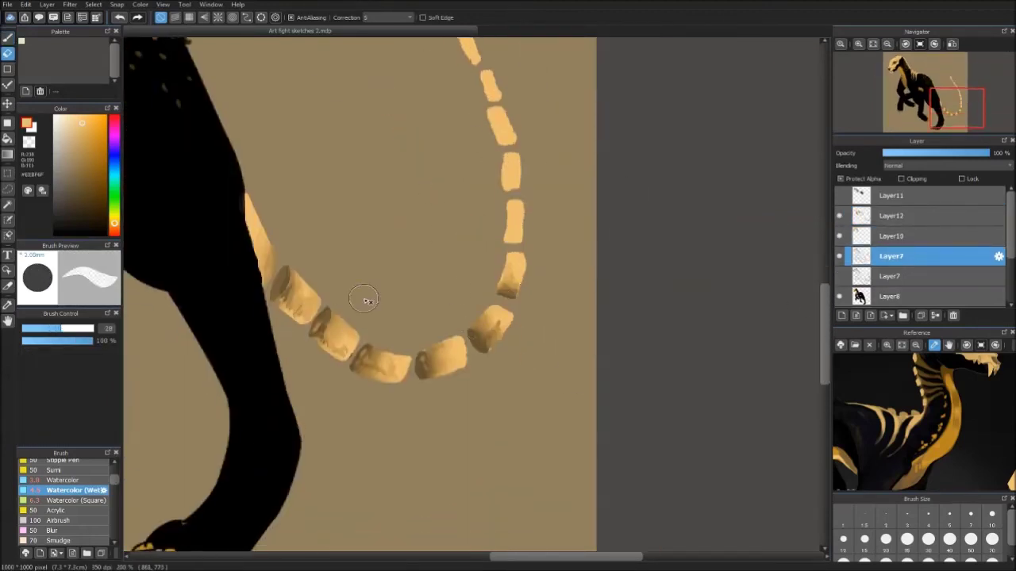
pyautogui.scroll(3, 343, 325)
# - Smooth the edges and deepen the shading of the second to sixth tail segments on Layer12 with Watercolor (Wet) at size 4.5
pyautogui.press('b')
pyautogui.click(889, 215)
pyautogui.moveTo(261, 369); pyautogui.dragTo(182, 314)
pyautogui.moveTo(421, 361); pyautogui.dragTo(434, 290)
pyautogui.moveTo(507, 289); pyautogui.dragTo(520, 313)
pyautogui.keyDown('alt'); pyautogui.click(560, 199); pyautogui.keyUp('alt')
pyautogui.moveTo(560, 204); pyautogui.dragTo(563, 179)
pyautogui.moveTo(242, 297); pyautogui.dragTo(187, 289)
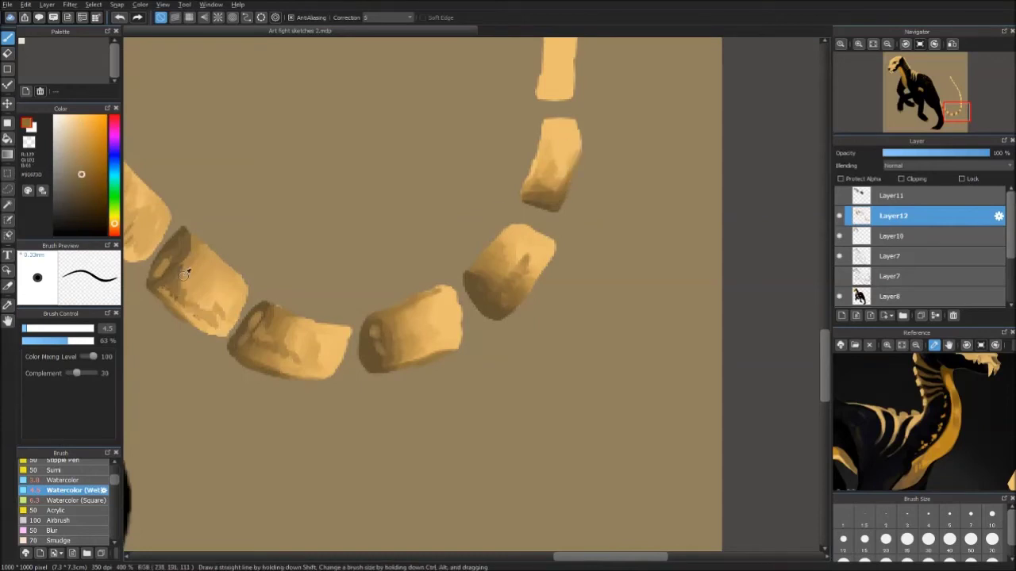
# - Blend the shading on the tail segments nearest the body using colours sampled from the bone
pyautogui.keyDown('alt'); pyautogui.click(181, 283); pyautogui.keyUp('alt')
pyautogui.hscroll(-5, 238, 262)
pyautogui.keyDown('alt'); pyautogui.click(327, 262); pyautogui.keyUp('alt')
pyautogui.moveTo(321, 270); pyautogui.dragTo(330, 253)
# - Shade the seventh and eighth tail segments with brown lower ends blended into the tan body
pyautogui.hscroll(3, 651, 311)
pyautogui.scroll(1, 652, 312)
pyautogui.keyDown('alt'); pyautogui.click(594, 140); pyautogui.keyUp('alt')
pyautogui.moveTo(584, 147)
pyautogui.mouseDown()
pyautogui.moveTo(616, 133)
pyautogui.moveTo(592, 131)
pyautogui.moveTo(612, 89)
pyautogui.mouseUp()
pyautogui.keyDown('alt'); pyautogui.click(603, 103); pyautogui.keyUp('alt')
pyautogui.scroll(3, 603, 127)
pyautogui.moveTo(583, 285); pyautogui.dragTo(608, 276)
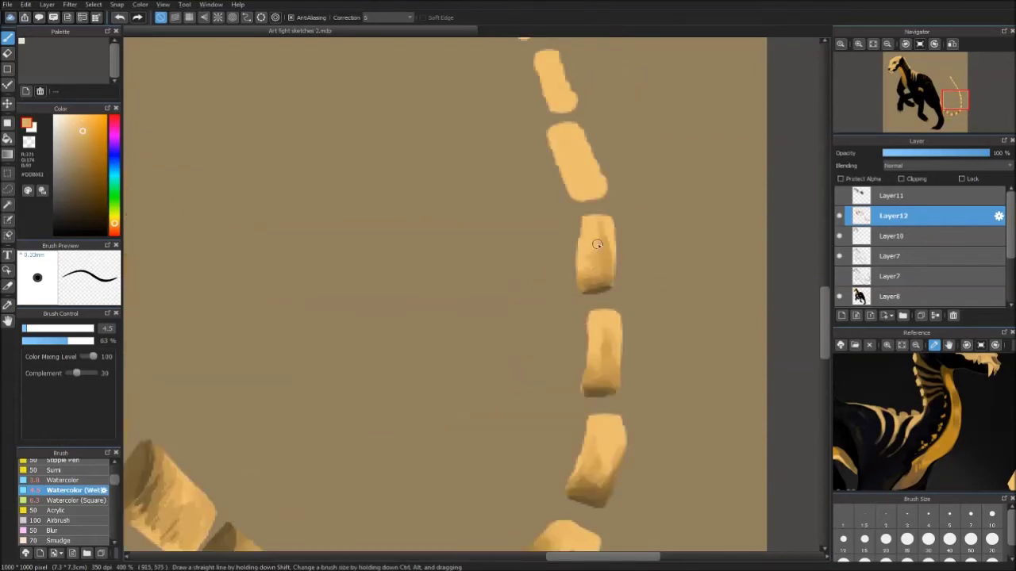
# - Shade the ninth to eleventh tail segments with brown lower ends and blended tan highlights
pyautogui.moveTo(578, 196)
pyautogui.mouseDown()
pyautogui.moveTo(605, 187)
pyautogui.moveTo(591, 170)
pyautogui.mouseUp()
pyautogui.keyDown('alt'); pyautogui.click(573, 165); pyautogui.keyUp('alt')
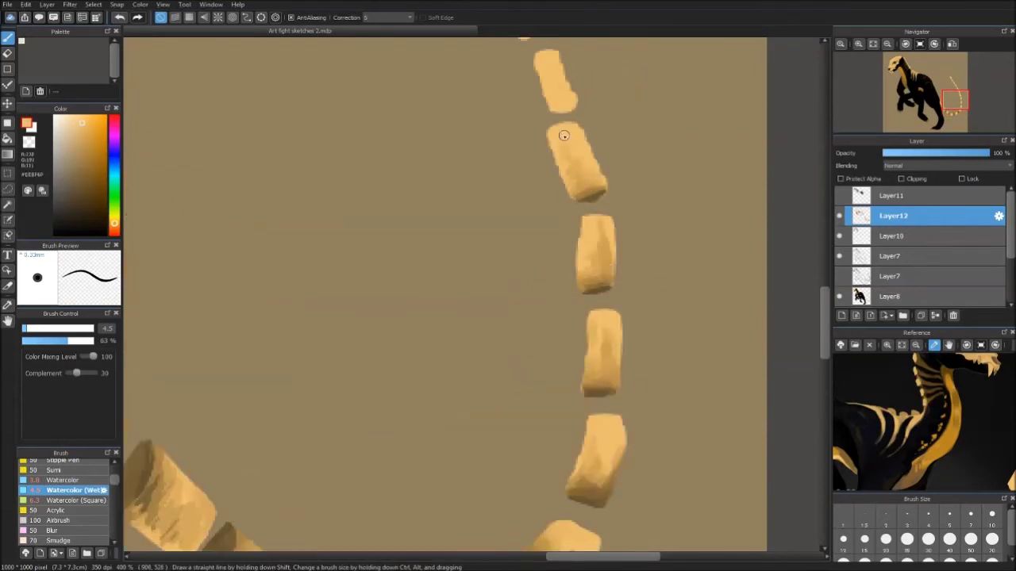
pyautogui.scroll(3, 651, 205)
pyautogui.moveTo(555, 311); pyautogui.dragTo(572, 303)
pyautogui.keyDown('alt'); pyautogui.click(563, 296); pyautogui.keyUp('alt')
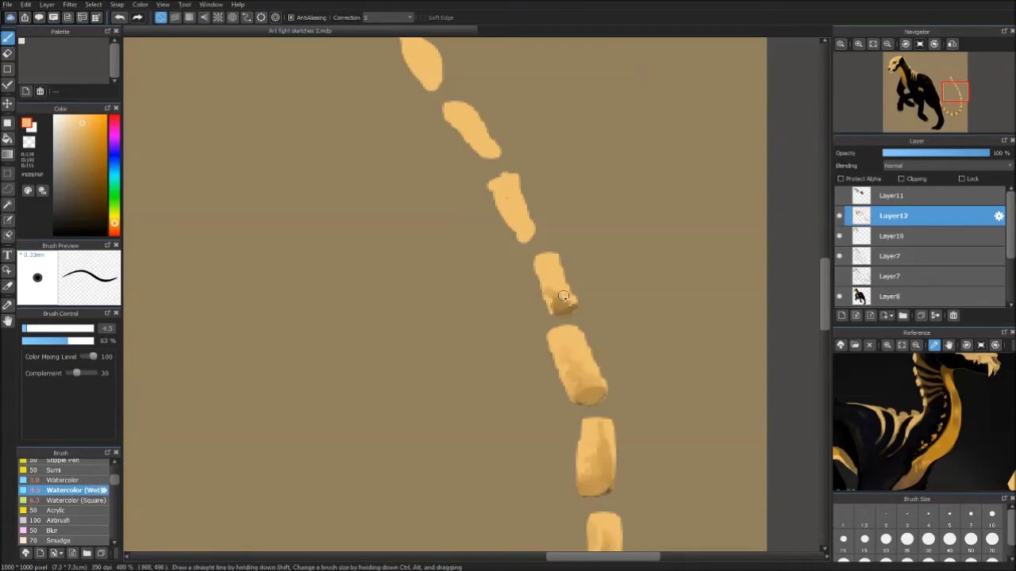
pyautogui.keyDown('alt'); pyautogui.click(563, 294); pyautogui.keyUp('alt')
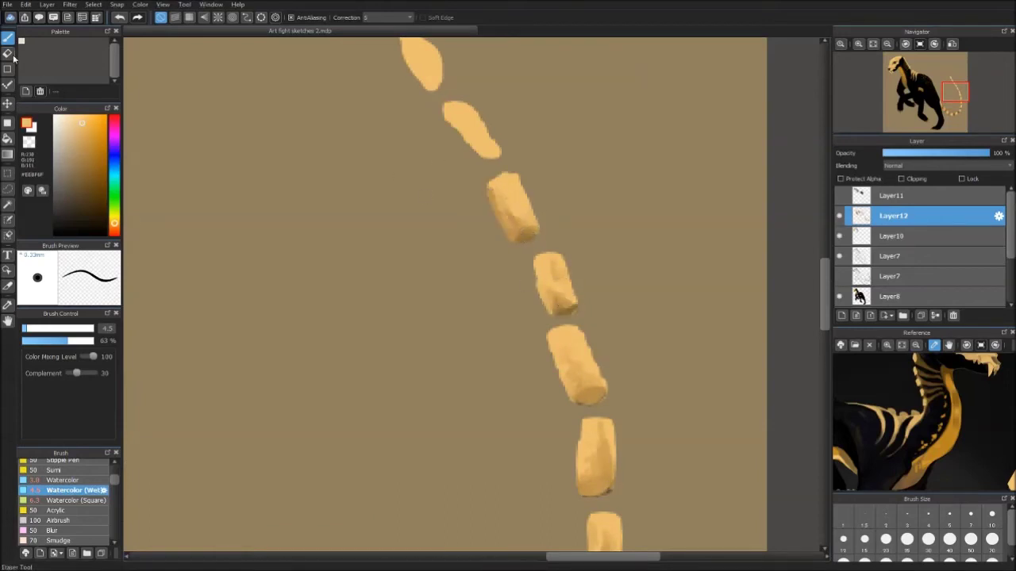
# - Clean up the upper tail segments' edges with the Eraser and shade the twelfth segment with sampled brown and tan
pyautogui.press('e')
pyautogui.keyDown('alt'); pyautogui.click(529, 186); pyautogui.keyUp('alt')
pyautogui.press('b')
pyautogui.keyDown('alt'); pyautogui.click(490, 151); pyautogui.keyUp('alt')
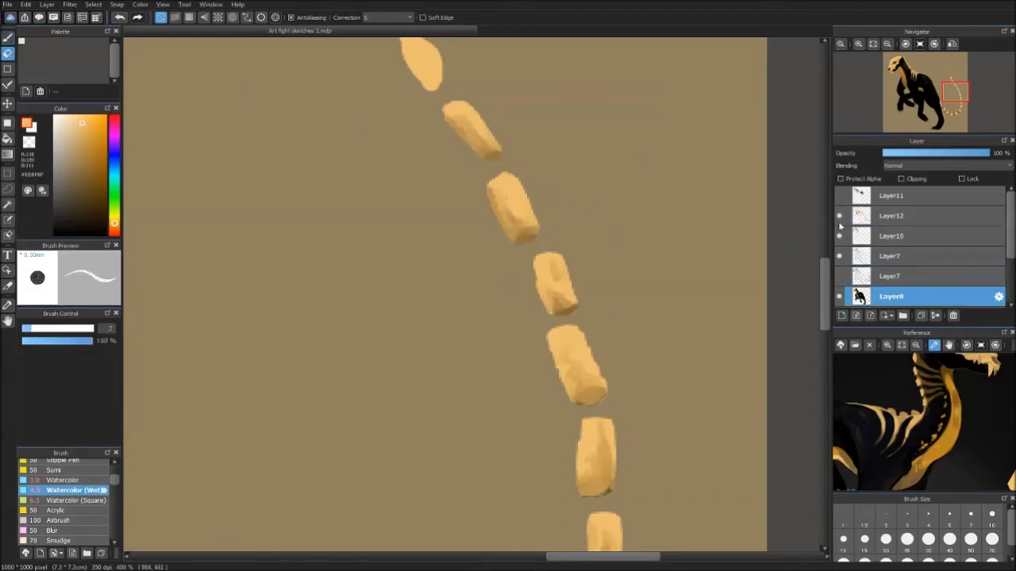
# - Shade and round off the thirteenth and fourteenth tail segments with sampled brown and tan tones
pyautogui.keyDown('alt'); pyautogui.click(472, 149); pyautogui.keyUp('alt')
pyautogui.scroll(3, 761, 264)
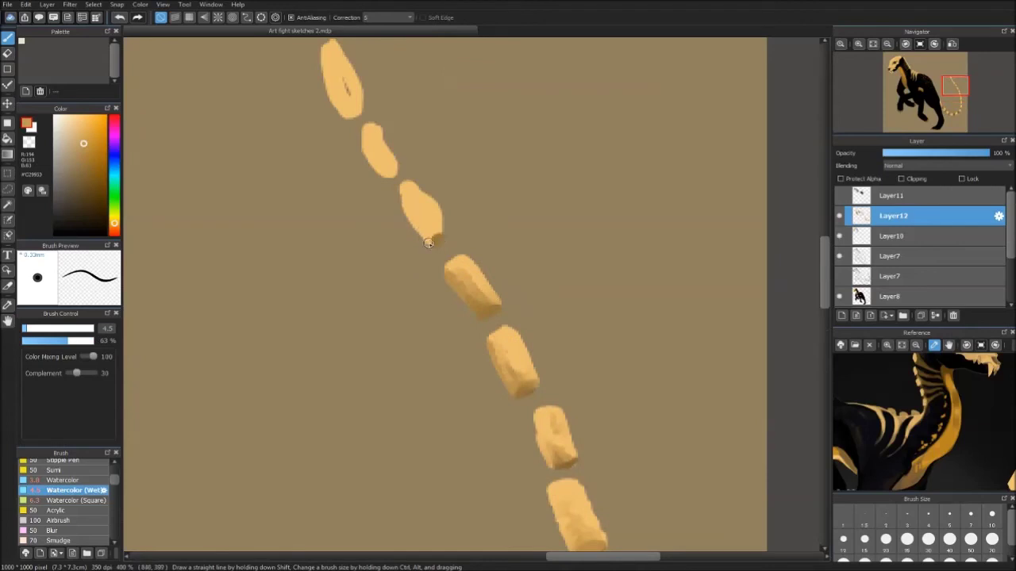
pyautogui.moveTo(372, 149)
pyautogui.mouseDown()
pyautogui.moveTo(382, 173)
pyautogui.moveTo(392, 152)
pyautogui.mouseUp()
pyautogui.keyDown('alt'); pyautogui.click(426, 208); pyautogui.keyUp('alt')
pyautogui.keyDown('alt'); pyautogui.click(385, 174); pyautogui.keyUp('alt')
# - Paint the final tail bone as a sharp point with a shaded base and light tan highlights
pyautogui.moveTo(349, 119); pyautogui.dragTo(336, 90)
pyautogui.moveTo(325, 38)
pyautogui.mouseDown()
pyautogui.moveTo(308, 125)
pyautogui.moveTo(325, 163)
pyautogui.mouseUp()
pyautogui.scroll(2, 334, 87)
pyautogui.keyDown('alt'); pyautogui.click(338, 171); pyautogui.keyUp('alt')
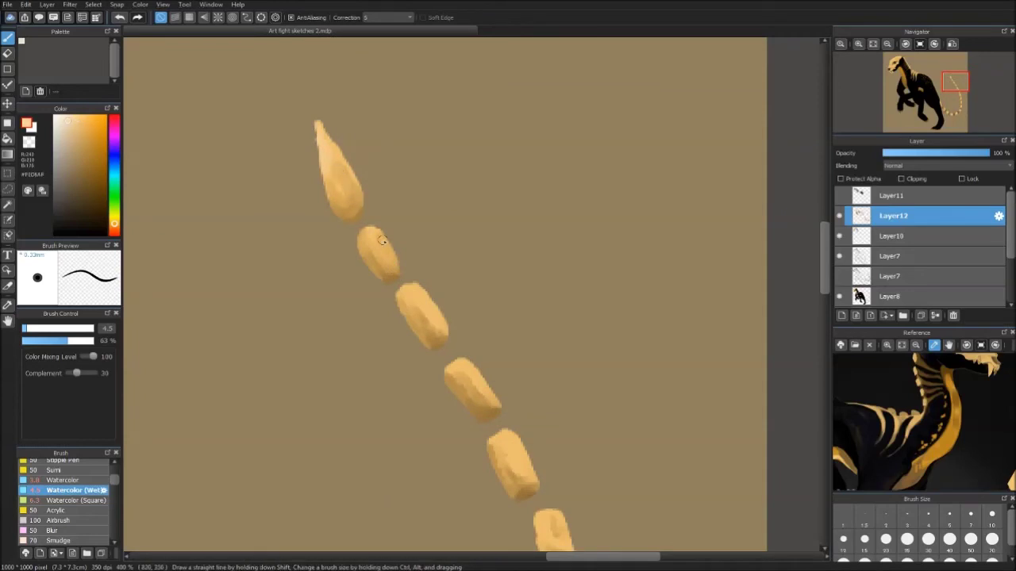
pyautogui.scroll(-4, 521, 227)
pyautogui.hotkey('ctrl', '0')
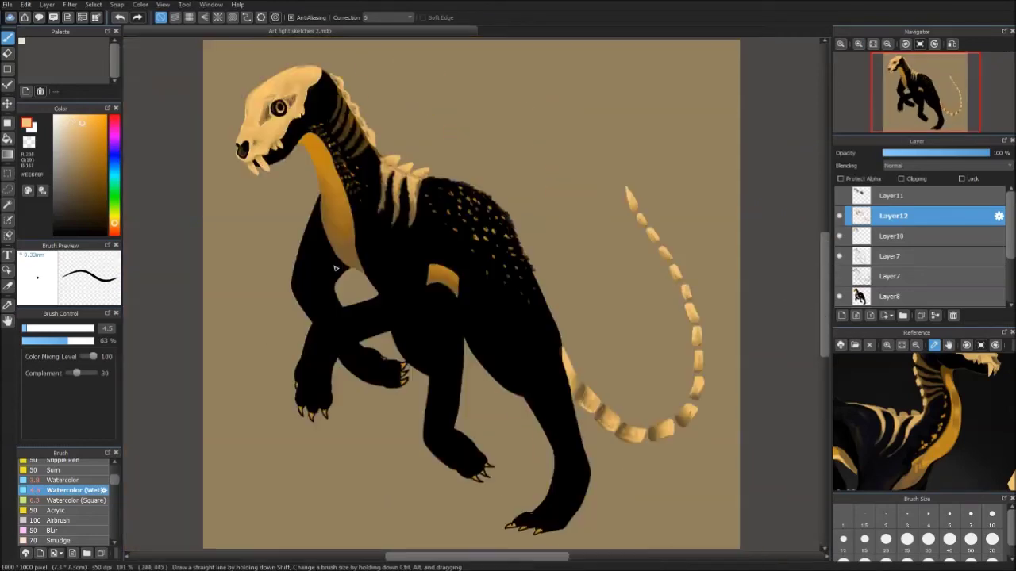
# - Paint muted brown edge strokes along the near foreleg's chest side, rear edge and forearm with Watercolor (Wet) at size 4.5
pyautogui.keyDown('alt'); pyautogui.click(211, 215); pyautogui.keyUp('alt')
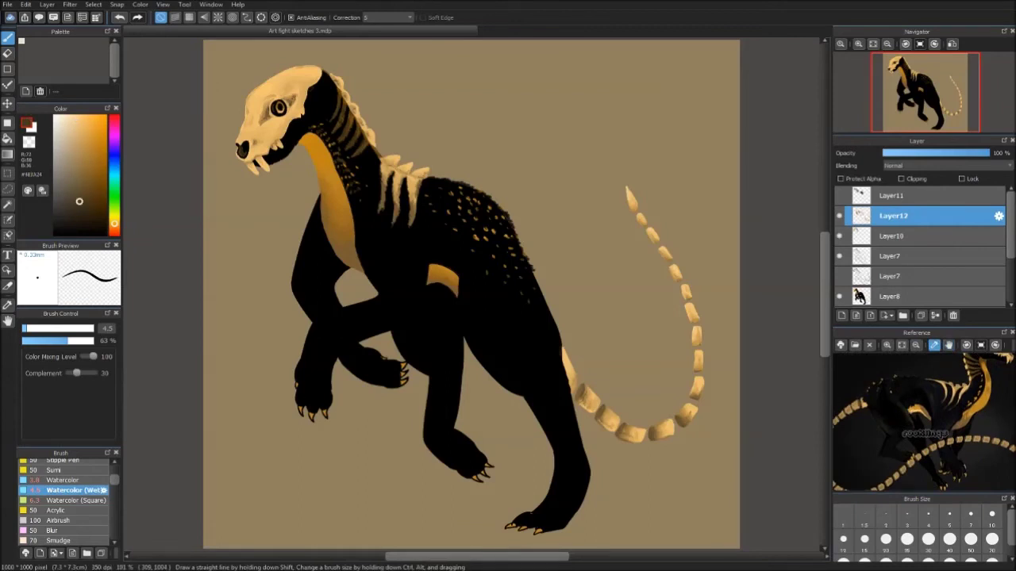
pyautogui.hotkey('ctrl', '+')
pyautogui.moveTo(245, 172); pyautogui.dragTo(252, 229)
pyautogui.moveTo(384, 226); pyautogui.dragTo(372, 311)
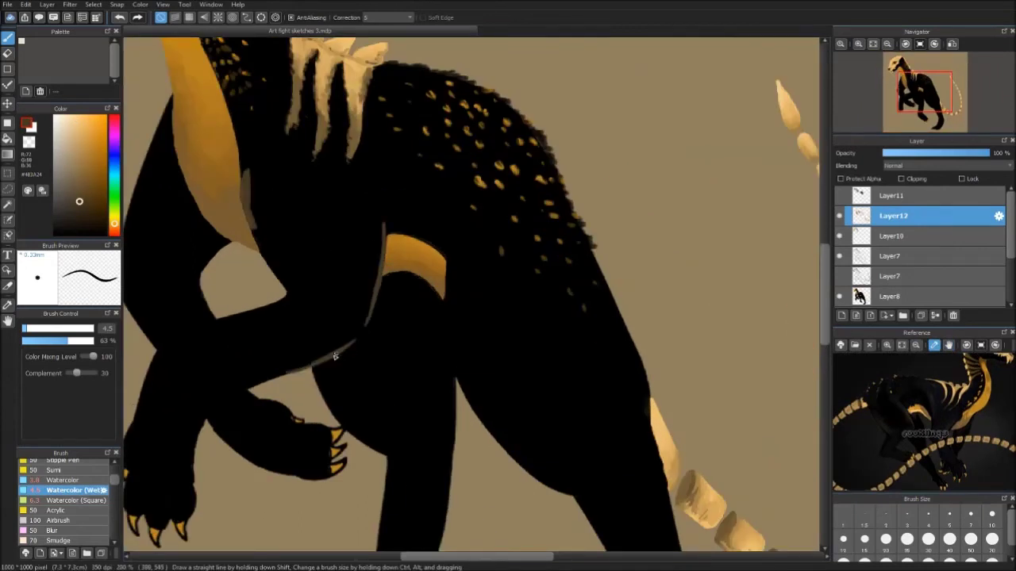
pyautogui.moveTo(203, 328); pyautogui.dragTo(240, 314)
pyautogui.keyDown('alt'); pyautogui.click(352, 336); pyautogui.keyUp('alt')
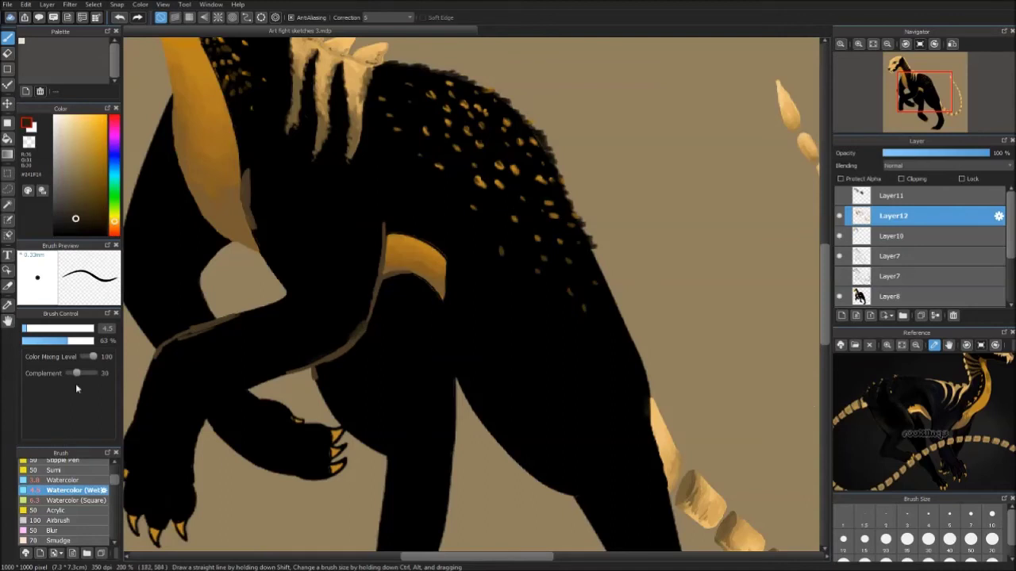
# - Blend dark brown shading across the near foreleg's shoulder, rear edge and forearm using sampled tones
pyautogui.moveTo(262, 375); pyautogui.dragTo(377, 265)
pyautogui.moveTo(382, 227); pyautogui.dragTo(373, 301)
pyautogui.keyDown('alt'); pyautogui.click(341, 265); pyautogui.keyUp('alt')
pyautogui.moveTo(257, 208); pyautogui.dragTo(300, 274)
pyautogui.hscroll(-3, 472, 294)
pyautogui.keyDown('alt'); pyautogui.click(349, 150); pyautogui.keyUp('alt')
pyautogui.keyDown('alt'); pyautogui.click(265, 366); pyautogui.keyUp('alt')
pyautogui.keyDown('alt'); pyautogui.click(301, 333); pyautogui.keyUp('alt')
pyautogui.moveTo(264, 366)
pyautogui.mouseDown()
pyautogui.moveTo(409, 303)
pyautogui.moveTo(389, 325)
pyautogui.mouseUp()
pyautogui.keyDown('alt'); pyautogui.click(404, 230); pyautogui.keyUp('alt')
# - Add dark brown shading to the back behind the shoulder spines and at the rump with Watercolor (Wet) at size 7.3
pyautogui.scroll(-1, 700, 185)
pyautogui.keyDown('alt'); pyautogui.click(420, 130); pyautogui.keyUp('alt')
pyautogui.keyDown('alt'); pyautogui.click(449, 131); pyautogui.keyUp('alt')
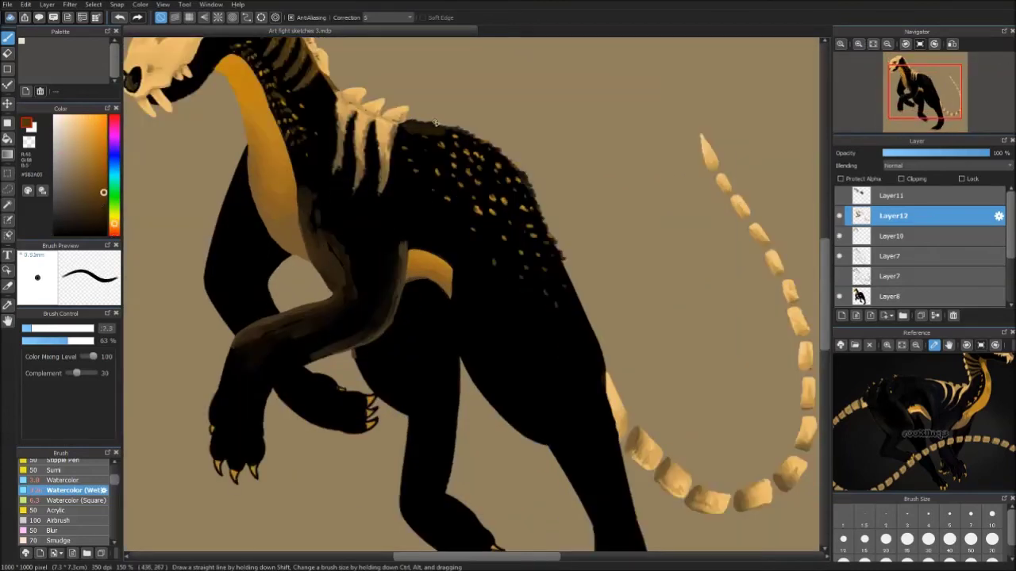
pyautogui.keyDown('alt'); pyautogui.click(560, 270); pyautogui.keyUp('alt')
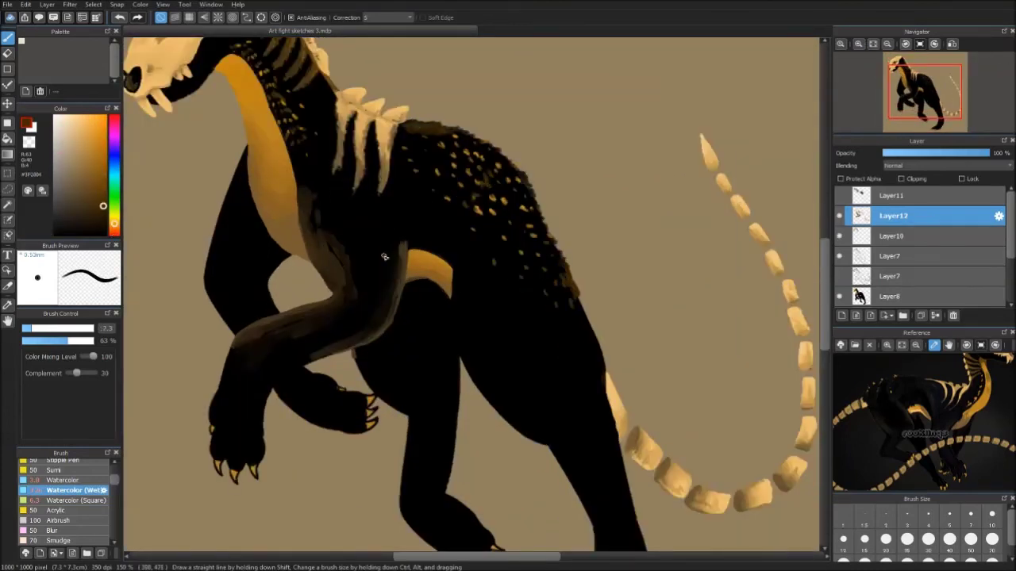
# - Define the near forepaw's toes and shade its wrist and forearm with brown strokes at size 7.3
pyautogui.moveTo(216, 388)
pyautogui.mouseDown()
pyautogui.moveTo(232, 468)
pyautogui.moveTo(250, 460)
pyautogui.mouseUp()
pyautogui.keyDown('alt'); pyautogui.click(248, 427); pyautogui.keyUp('alt')
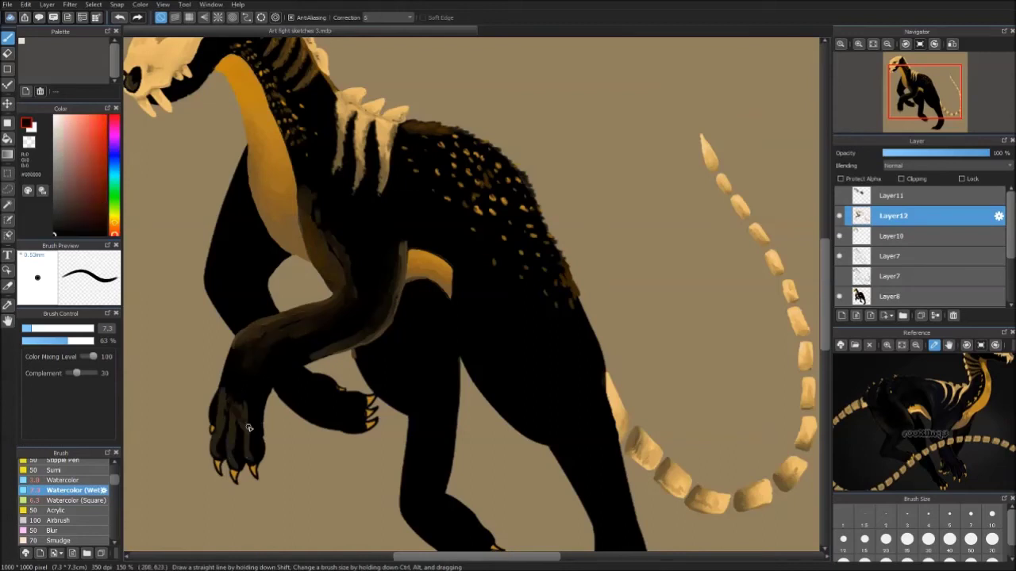
pyautogui.keyDown('alt'); pyautogui.click(243, 306); pyautogui.keyUp('alt')
pyautogui.scroll(1, 577, 347)
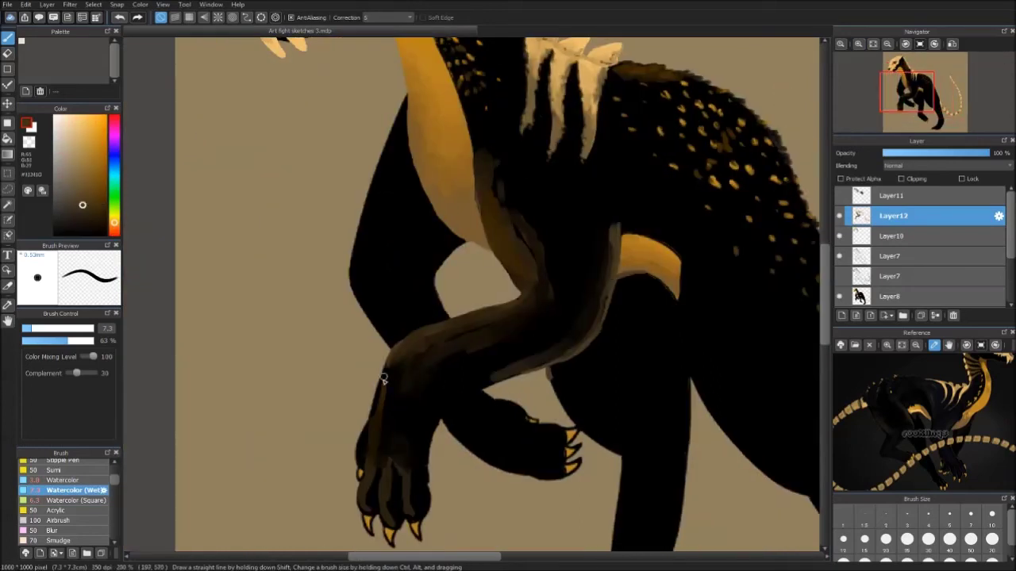
pyautogui.keyDown('alt'); pyautogui.click(402, 347); pyautogui.keyUp('alt')
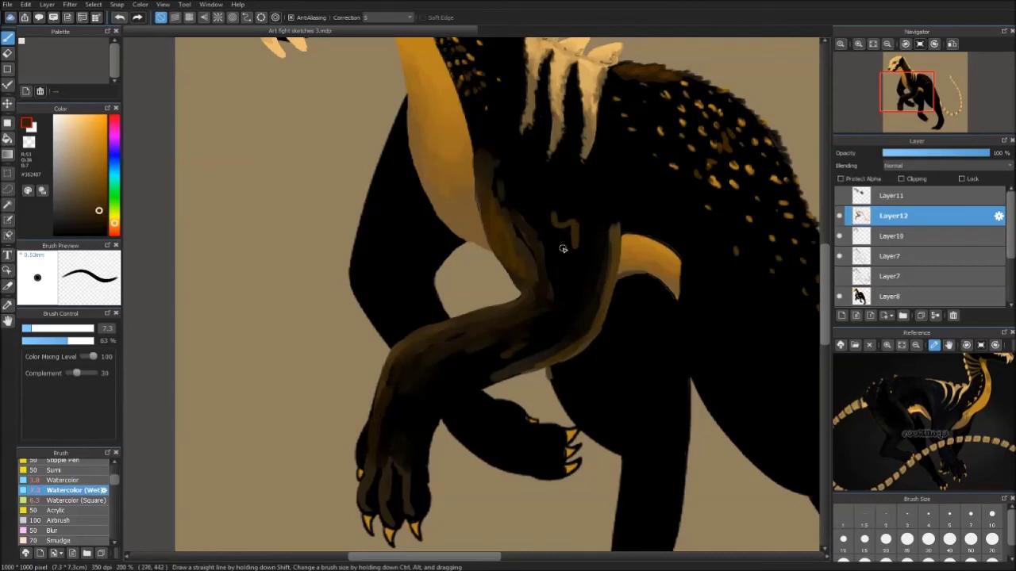
# - Shade the far foreleg and its paw with dark brown strokes, blending with sampled tones
pyautogui.moveTo(397, 117)
pyautogui.mouseDown()
pyautogui.moveTo(355, 279)
pyautogui.moveTo(396, 199)
pyautogui.moveTo(362, 303)
pyautogui.mouseUp()
pyautogui.moveTo(396, 123); pyautogui.dragTo(359, 273)
pyautogui.keyDown('alt'); pyautogui.click(439, 244); pyautogui.keyUp('alt')
pyautogui.keyDown('alt'); pyautogui.click(508, 420); pyautogui.keyUp('alt')
pyautogui.hotkey('ctrl', '0')
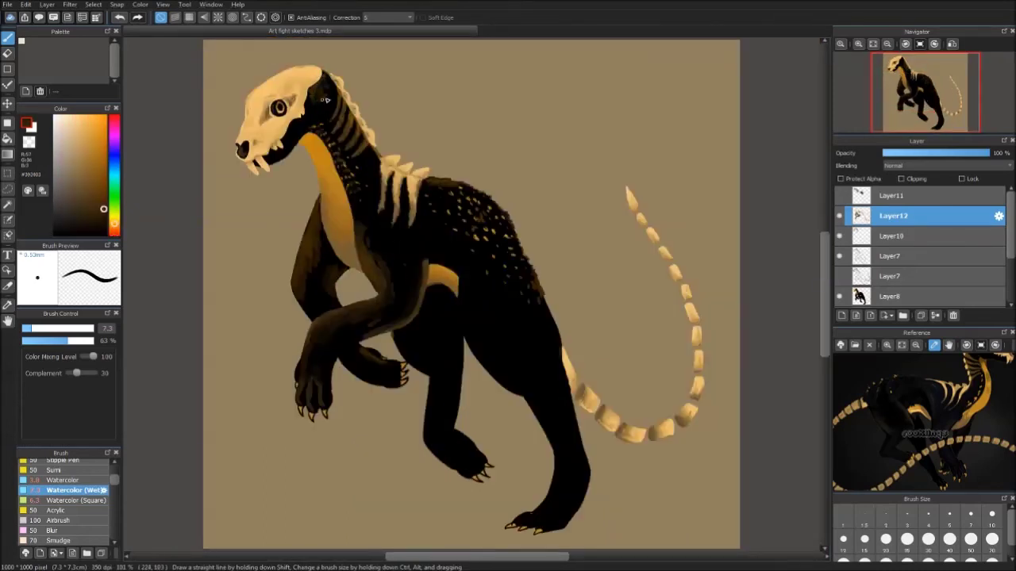
# - Shade the flank above the orange belly patch and the near thigh's front edge with dark brown
pyautogui.keyDown('alt'); pyautogui.click(459, 247); pyautogui.keyUp('alt')
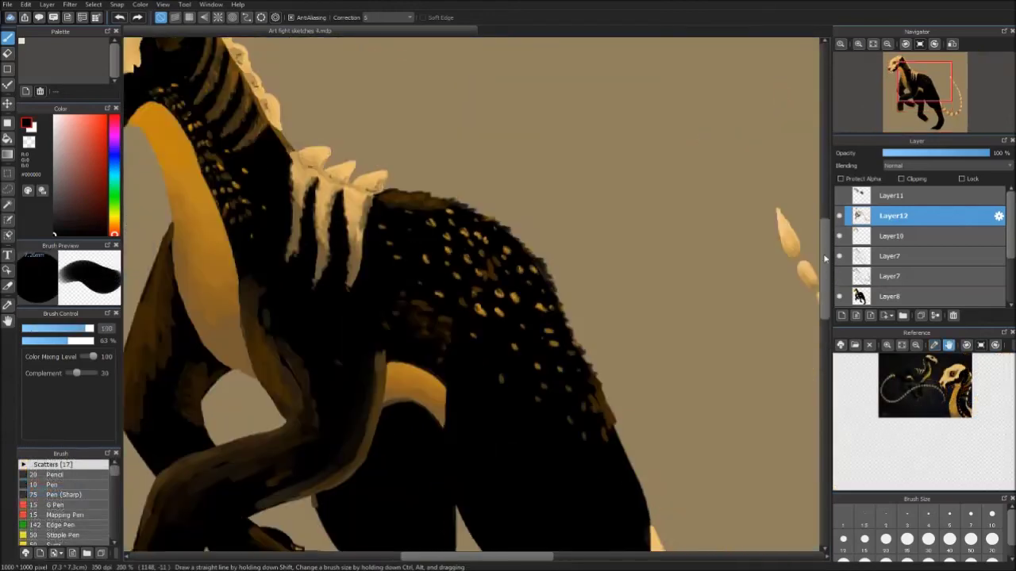
pyautogui.moveTo(446, 198)
pyautogui.mouseDown()
pyautogui.moveTo(450, 264)
pyautogui.moveTo(499, 370)
pyautogui.moveTo(544, 406)
pyautogui.mouseUp()
pyautogui.keyDown('alt'); pyautogui.click(460, 295); pyautogui.keyUp('alt')
pyautogui.keyDown('alt'); pyautogui.click(481, 317); pyautogui.keyUp('alt')
pyautogui.moveTo(502, 318); pyautogui.dragTo(550, 400)
pyautogui.keyDown('alt'); pyautogui.click(466, 252); pyautogui.keyUp('alt')
pyautogui.keyDown('alt'); pyautogui.click(464, 246); pyautogui.keyUp('alt')
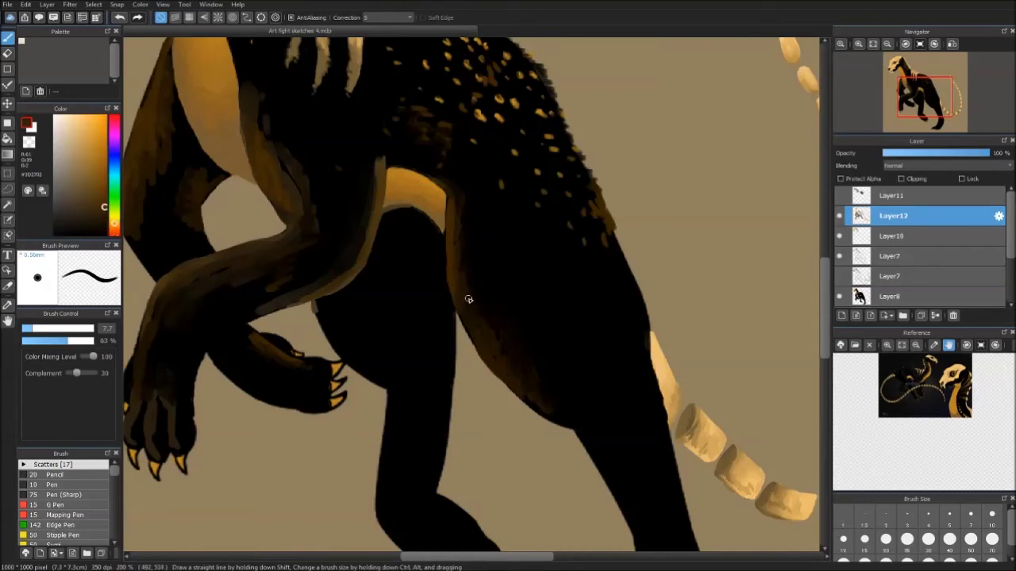
# - Darken and soften the light edge along the rear of the near upper foreleg
pyautogui.keyDown('alt'); pyautogui.click(388, 245); pyautogui.keyUp('alt')
pyautogui.moveTo(377, 159); pyautogui.dragTo(348, 270)
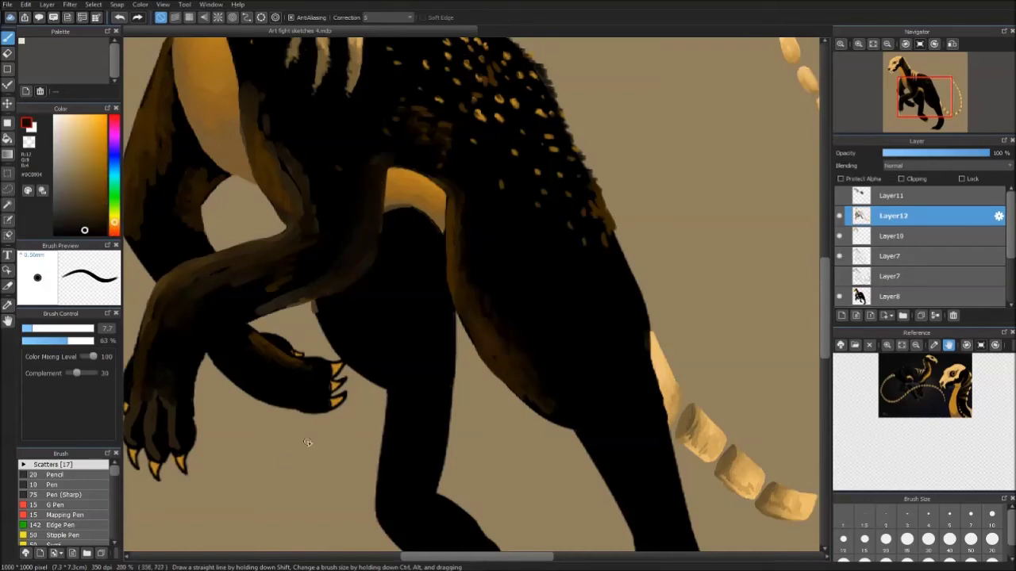
# - Shade the far hind leg and its foot with brown strokes using Watercolor (Wet) at size 7.7
pyautogui.scroll(-2, 415, 438)
pyautogui.keyDown('alt'); pyautogui.click(415, 438); pyautogui.keyUp('alt')
pyautogui.moveTo(391, 314)
pyautogui.mouseDown()
pyautogui.moveTo(383, 444)
pyautogui.moveTo(491, 517)
pyautogui.mouseUp()
pyautogui.keyDown('alt'); pyautogui.click(447, 496); pyautogui.keyUp('alt')
pyautogui.keyDown('alt'); pyautogui.click(390, 437); pyautogui.keyUp('alt')
pyautogui.keyDown('alt'); pyautogui.click(399, 421); pyautogui.keyUp('alt')
pyautogui.moveTo(399, 465); pyautogui.dragTo(482, 501)
pyautogui.moveTo(412, 432); pyautogui.dragTo(488, 486)
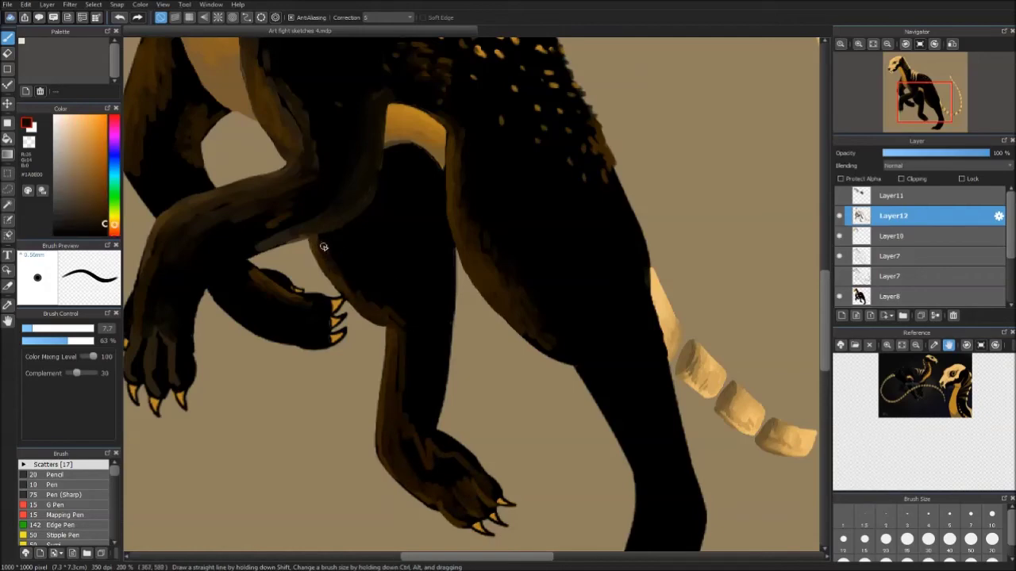
# - Refine the brown shading on the far hind leg's shin with sampled tones
pyautogui.scroll(-4, 337, 251)
pyautogui.scroll(3, 458, 364)
pyautogui.keyDown('alt'); pyautogui.click(458, 364); pyautogui.keyUp('alt')
pyautogui.keyDown('alt'); pyautogui.click(431, 277); pyautogui.keyUp('alt')
pyautogui.moveTo(431, 277); pyautogui.dragTo(437, 310)
pyautogui.keyDown('alt'); pyautogui.click(430, 319); pyautogui.keyUp('alt')
pyautogui.keyDown('alt'); pyautogui.click(417, 223); pyautogui.keyUp('alt')
# - Paint brown tendon highlights down the near hind leg's shin and blend them into the black
pyautogui.keyDown('alt'); pyautogui.click(592, 366); pyautogui.keyUp('alt')
pyautogui.moveTo(592, 367); pyautogui.dragTo(545, 298)
pyautogui.moveTo(619, 395); pyautogui.dragTo(573, 278)
pyautogui.keyDown('alt'); pyautogui.click(561, 301); pyautogui.keyUp('alt')
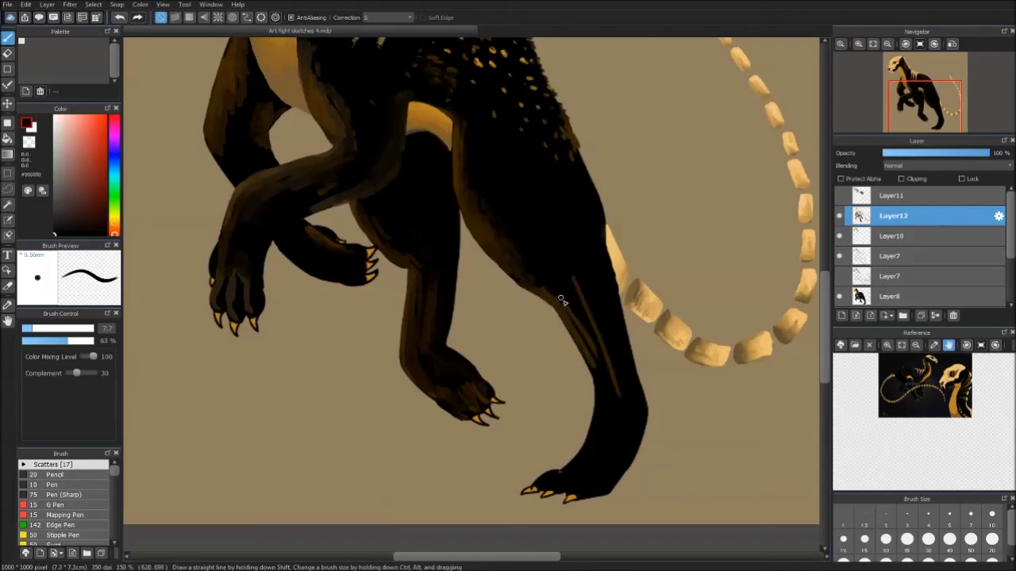
pyautogui.keyDown('alt'); pyautogui.click(611, 409); pyautogui.keyUp('alt')
pyautogui.moveTo(611, 409)
pyautogui.mouseDown()
pyautogui.moveTo(573, 275)
pyautogui.moveTo(563, 274)
pyautogui.mouseUp()
pyautogui.keyDown('alt'); pyautogui.click(619, 404); pyautogui.keyUp('alt')
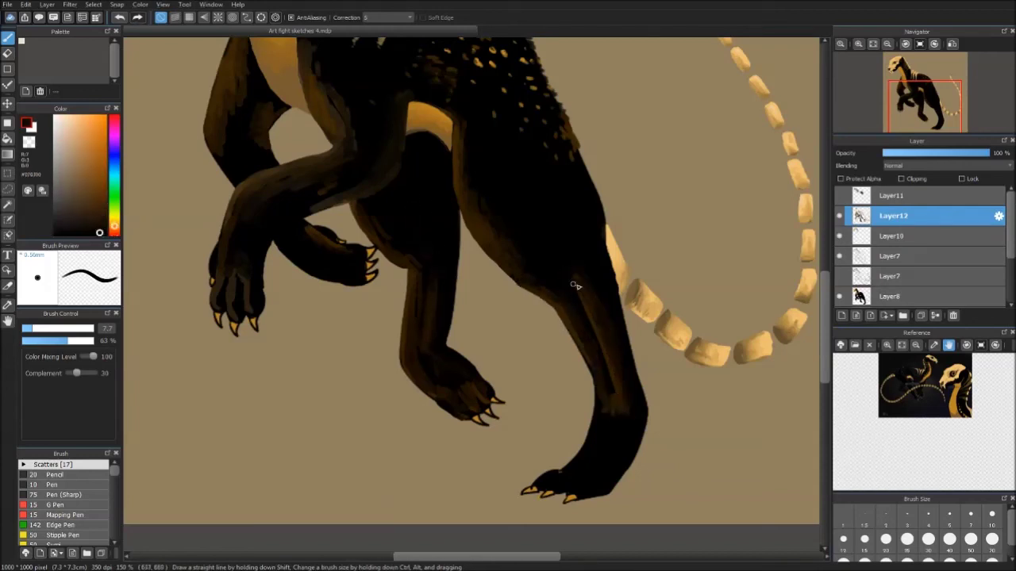
# - Shade the near hind foot and its toes with brown strokes, blending with tones sampled from the foot
pyautogui.keyDown('alt'); pyautogui.click(557, 475); pyautogui.keyUp('alt')
pyautogui.keyDown('alt'); pyautogui.click(592, 461); pyautogui.keyUp('alt')
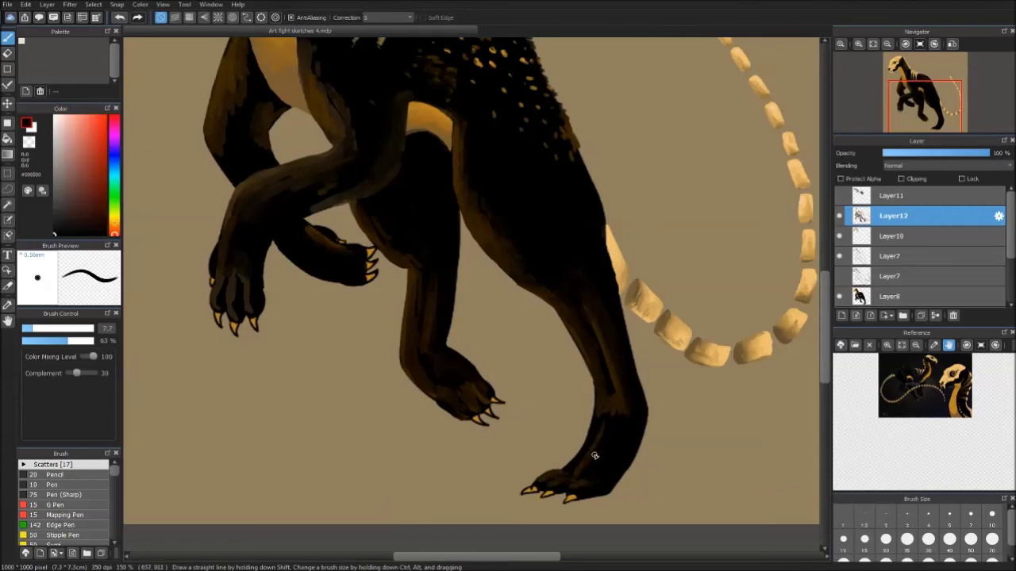
pyautogui.hotkey('ctrl', '0')
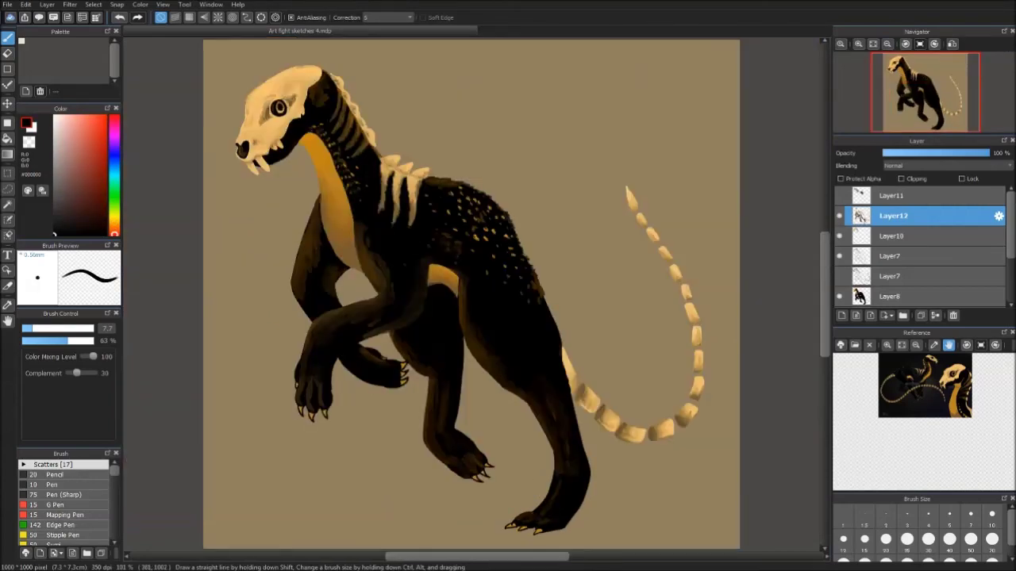
# - Recolour the dark claw outlines on all the feet with orange #BB8522 on the alpha-protected Layer7
pyautogui.scroll(5, 301, 421)
pyautogui.keyDown('alt'); pyautogui.click(343, 387); pyautogui.keyUp('alt')
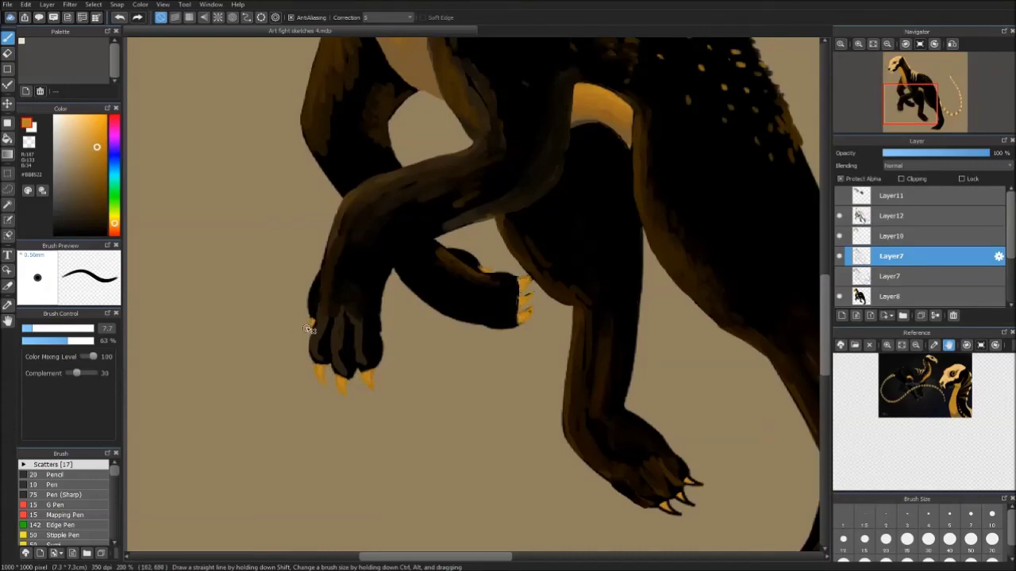
pyautogui.moveTo(700, 476); pyautogui.dragTo(596, 336)
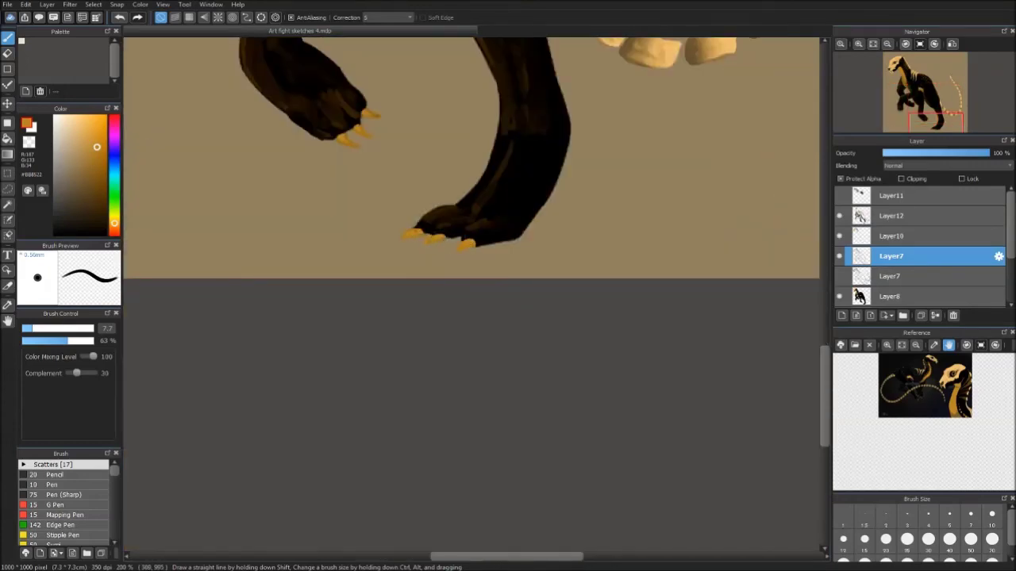
pyautogui.scroll(5, 401, 310)
pyautogui.hscroll(-2, 401, 310)
pyautogui.keyDown('alt'); pyautogui.click(401, 311); pyautogui.keyUp('alt')
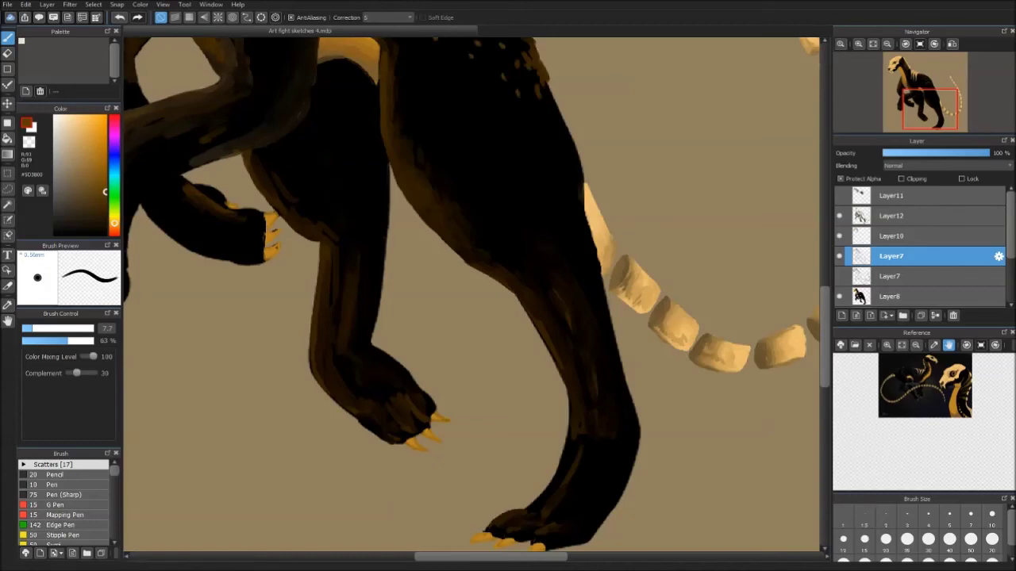
# - Add brown shading along the lower jaw on Layer12 and blend it with sampled black at brush size 7.7
pyautogui.scroll(10, 472, 293)
pyautogui.hscroll(-3, 472, 293)
pyautogui.click(44, 328)
pyautogui.moveTo(45, 329); pyautogui.dragTo(33, 329)
pyautogui.keyDown('ctrl'); pyautogui.click(310, 205); pyautogui.keyUp('ctrl')
pyautogui.keyDown('alt'); pyautogui.click(316, 184); pyautogui.keyUp('alt')
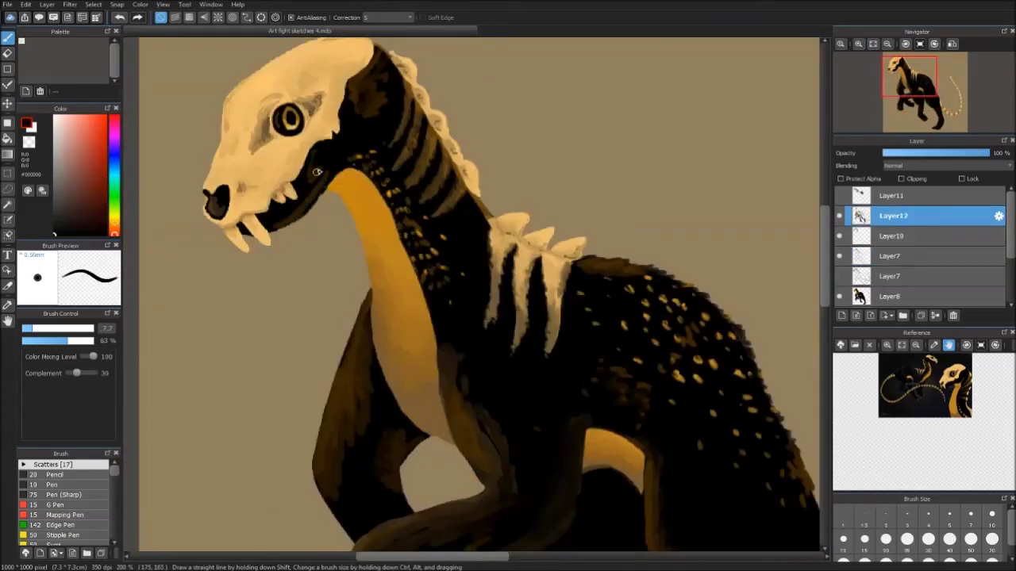
# - Paint brown toe shading on the far forepaw and make Layer11's glow visible
pyautogui.click(857, 45)
pyautogui.click(857, 45)
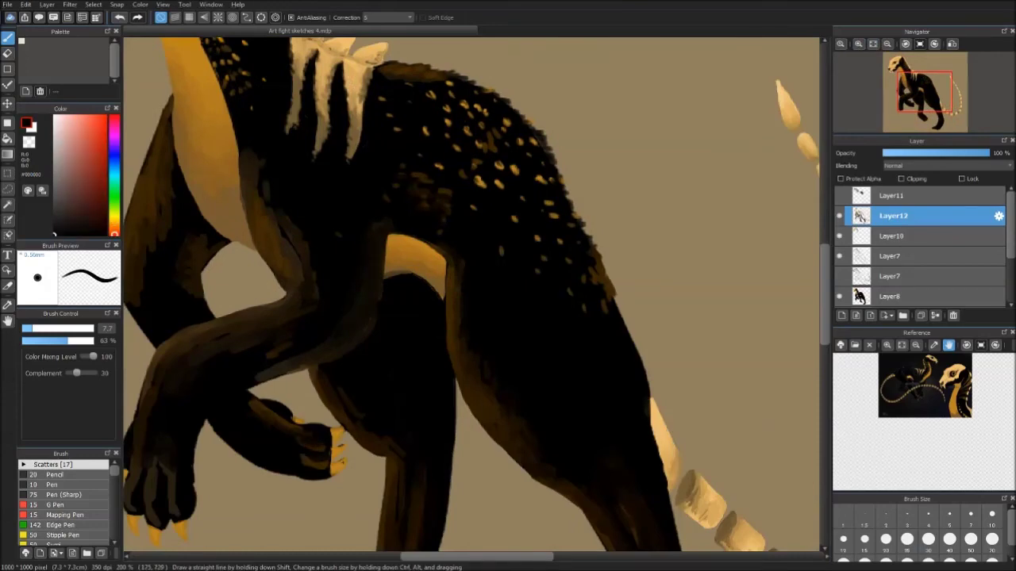
pyautogui.hotkey('ctrl', '0')
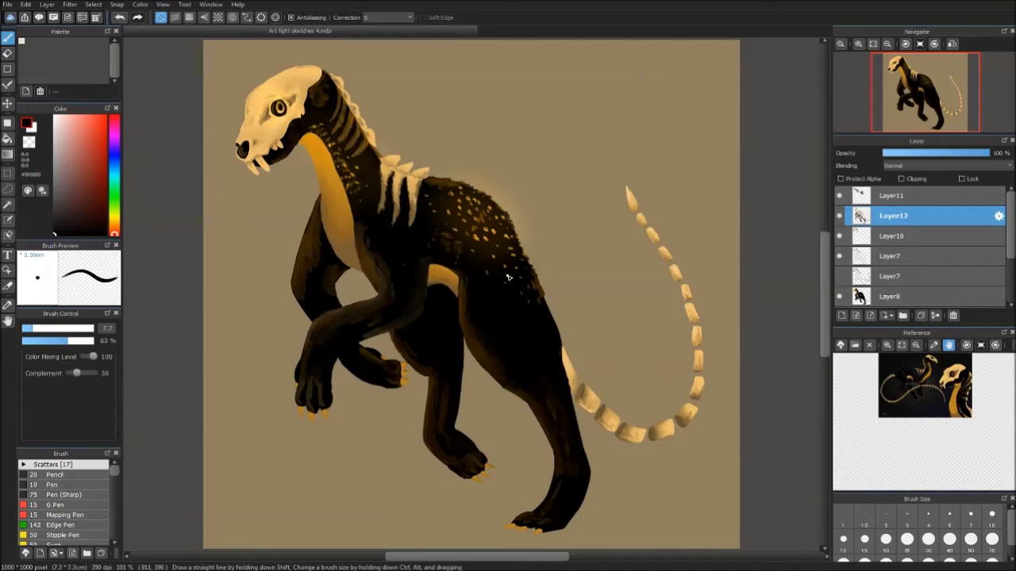
# - Touch up the near hind foot's claws with sampled orange on Layer12 using brush size 3.5
pyautogui.scroll(3, 467, 403)
pyautogui.keyDown('alt'); pyautogui.click(279, 339); pyautogui.keyUp('alt')
pyautogui.press('[')
pyautogui.scroll(-5, 486, 368)
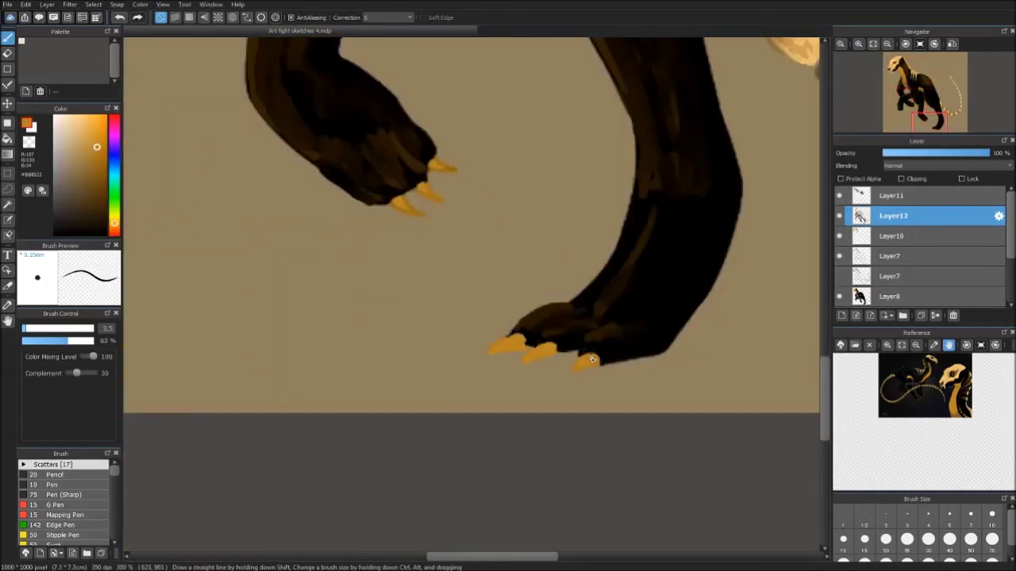
# - Highlight the claws of the far hind foot and both forepaws with lighter sampled orange tones
pyautogui.hotkey('ctrl', '0')
pyautogui.scroll(5, 555, 413)
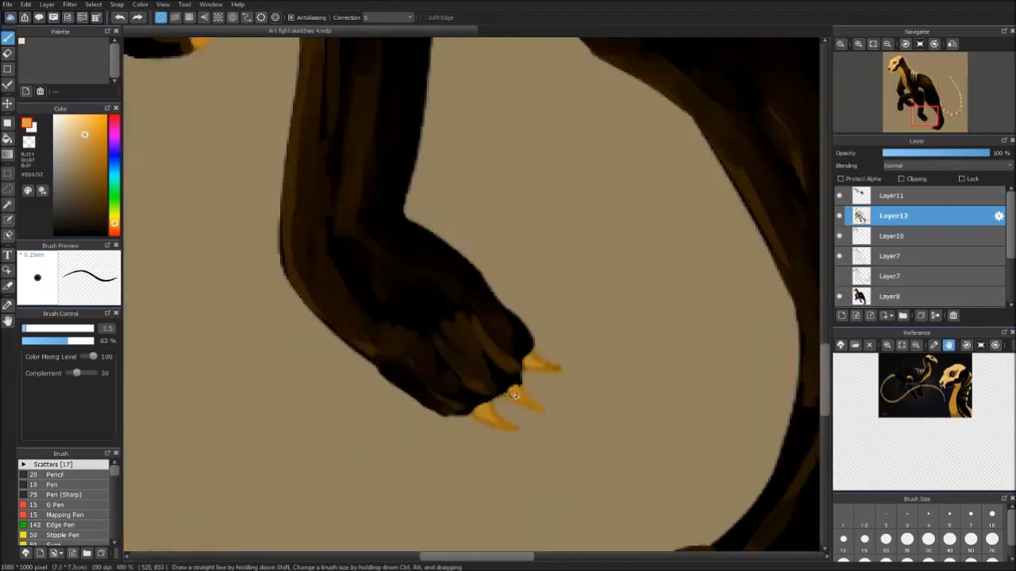
pyautogui.scroll(-1, 603, 413)
pyautogui.keyDown('alt'); pyautogui.click(642, 410); pyautogui.keyUp('alt')
pyautogui.keyDown('alt'); pyautogui.click(661, 435); pyautogui.keyUp('alt')
pyautogui.scroll(5, 303, 315)
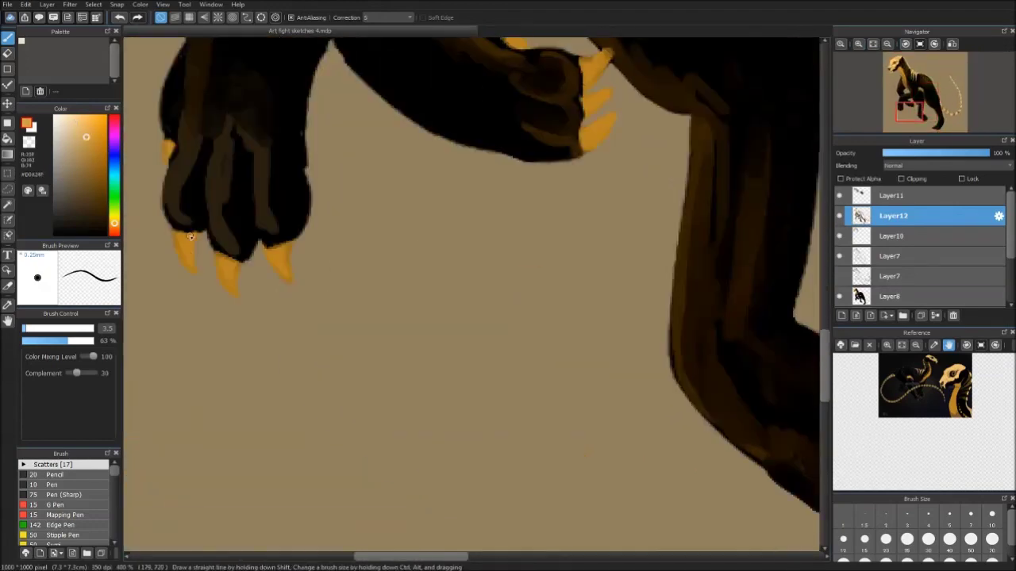
pyautogui.hotkey('ctrl', '0')
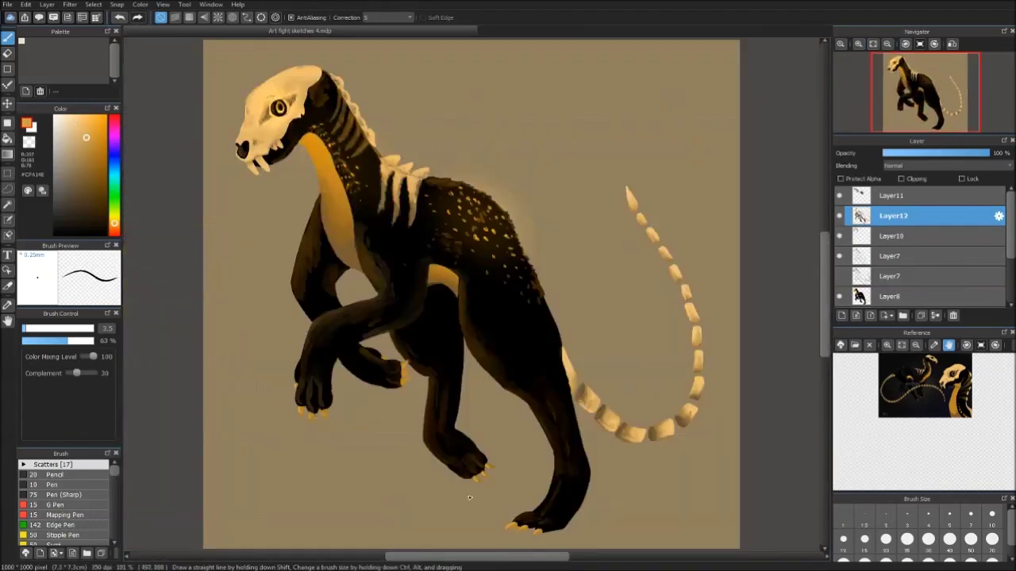
# - Touch up the dark fur behind the shoulder stripes with sampled near-black tones at brush size 10.8
pyautogui.keyDown('alt'); pyautogui.click(449, 197); pyautogui.keyUp('alt')
pyautogui.keyDown('alt'); pyautogui.click(447, 199); pyautogui.keyUp('alt')
pyautogui.keyDown('alt'); pyautogui.click(447, 204); pyautogui.keyUp('alt')
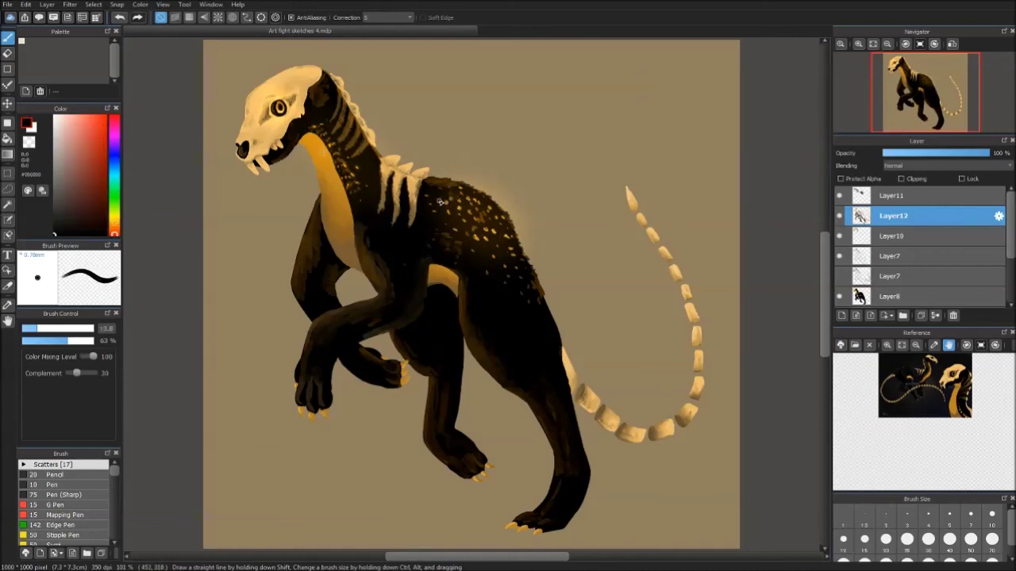
# - Select Layer11 and try different blending modes for its glow over the eye and back
pyautogui.click(890, 195)
pyautogui.scroll(-3, 945, 165)
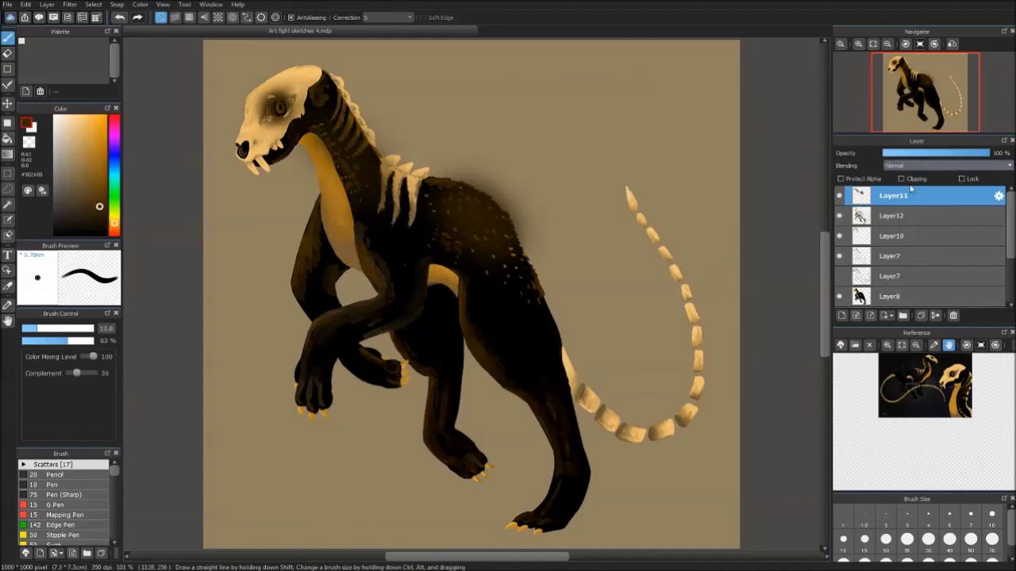
pyautogui.scroll(-3, 68, 500)
# - Choose another brush and paint a broad stroke across the background inside the tail's curve
pyautogui.click(61, 504)
pyautogui.moveTo(603, 412); pyautogui.dragTo(684, 177)
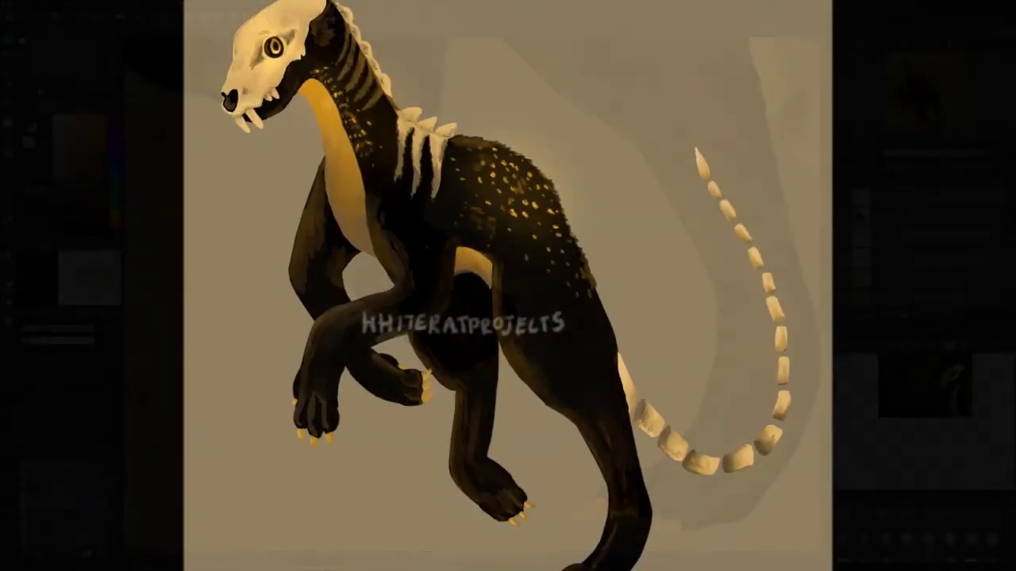